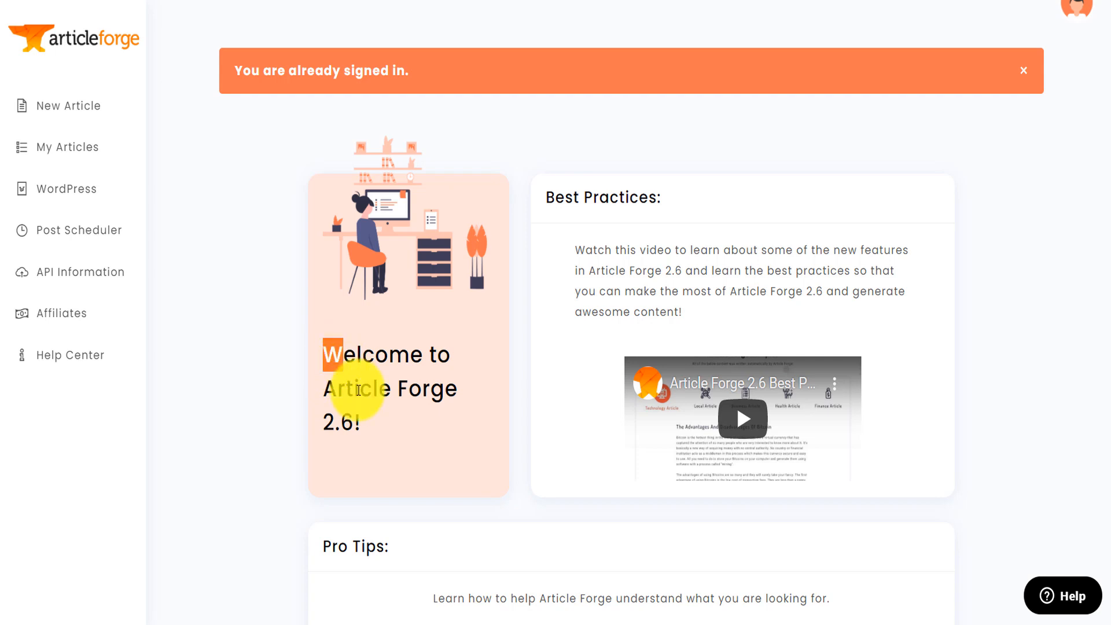
{"action": "left_click_drag", "start_coordinate": [359, 390], "coordinate": [365, 415]}
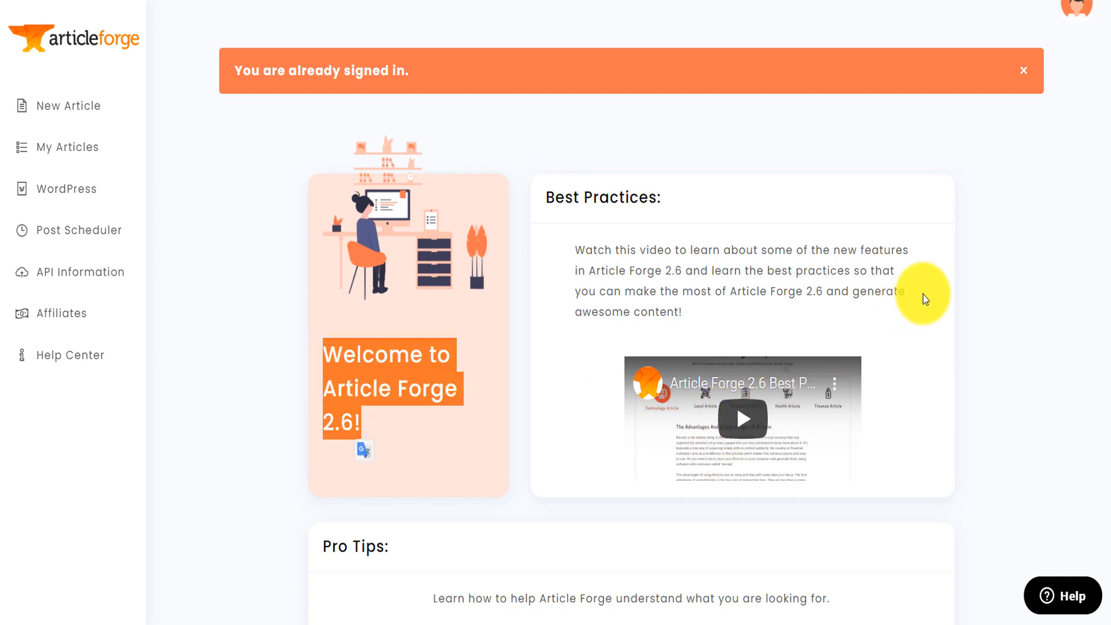
{"action": "left_click", "coordinate": [724, 245]}
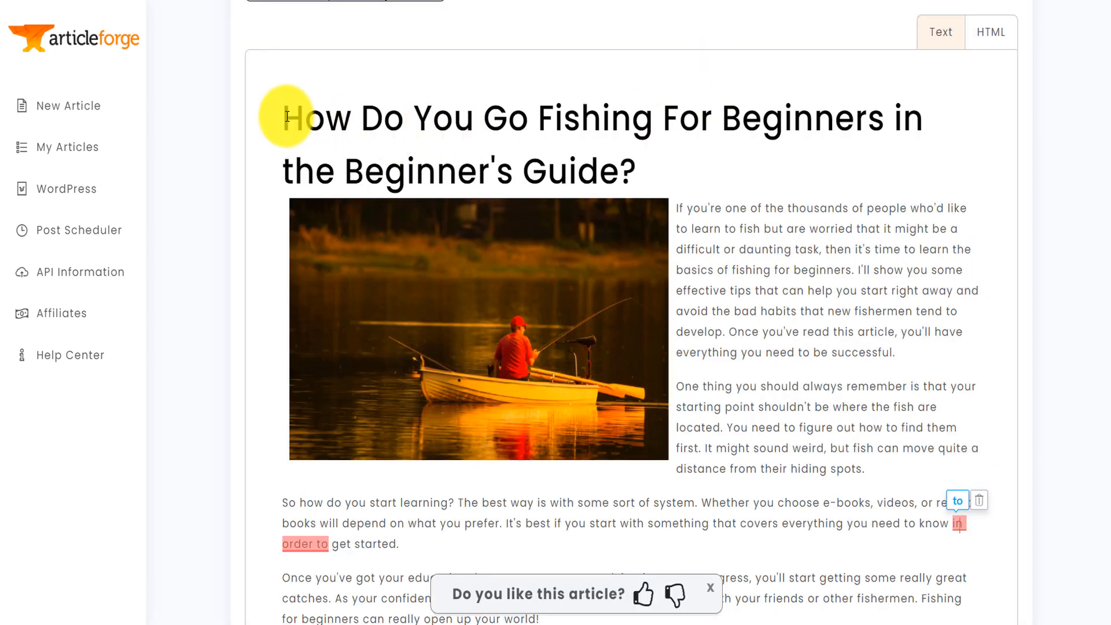
- Read through the generated article "How Do You Go Fishing For Beginners in the Beginner's Guide?" from start to end
{"action": "scroll", "coordinate": [1105, 110], "scroll_direction": "down", "scroll_amount": 2}
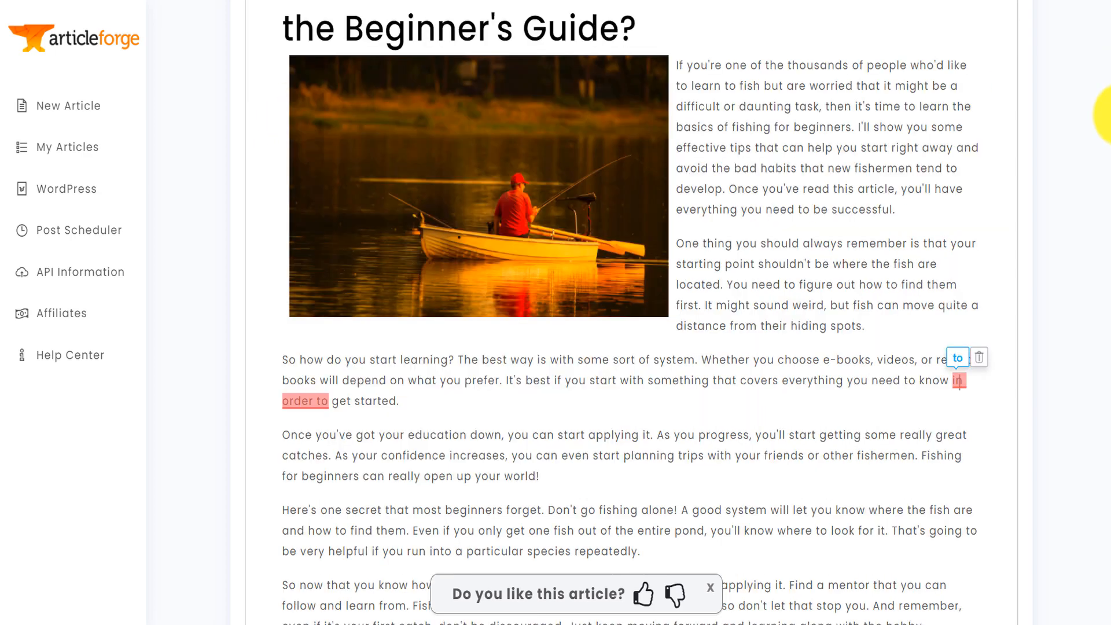
{"action": "scroll", "coordinate": [1108, 116], "scroll_direction": "down", "scroll_amount": 2}
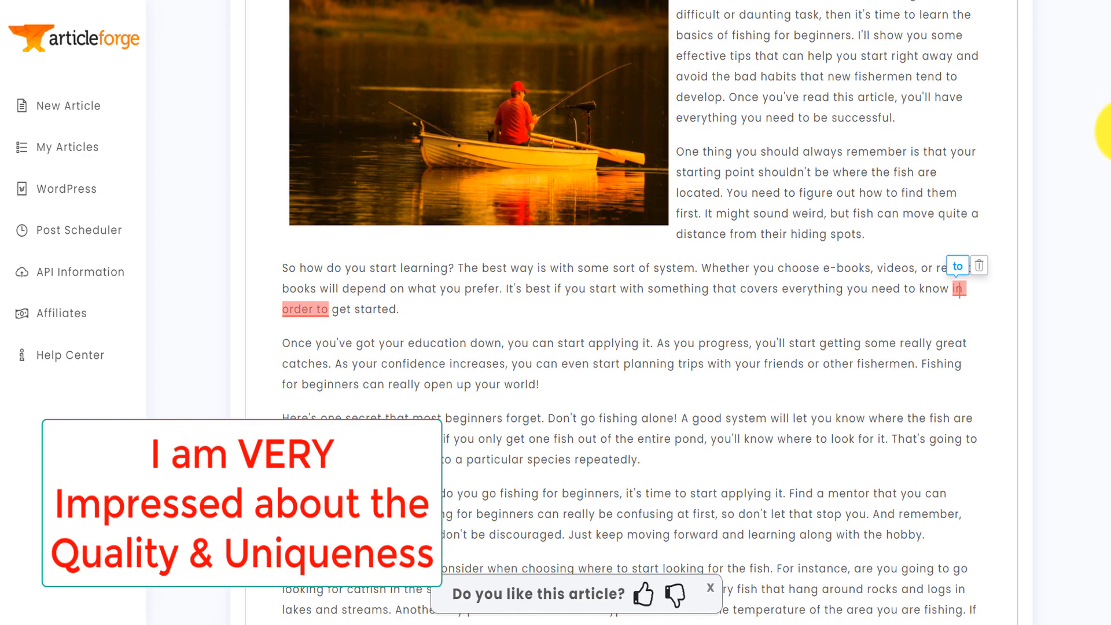
{"action": "scroll", "coordinate": [1106, 130], "scroll_direction": "down", "scroll_amount": 4}
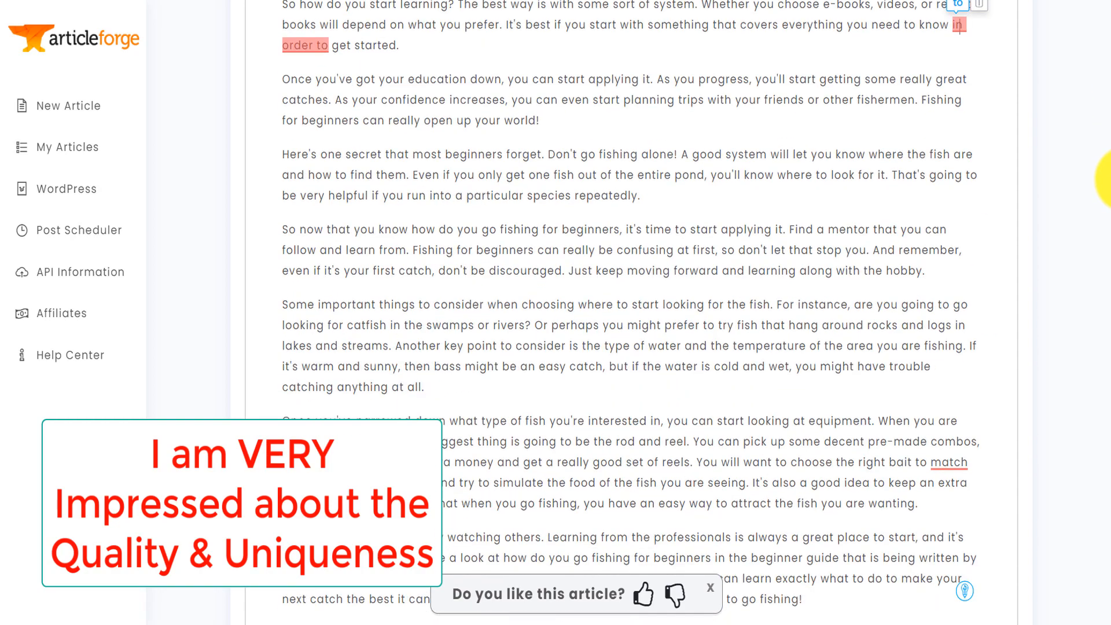
{"action": "left_click_drag", "start_coordinate": [1110, 178], "coordinate": [1110, 210]}
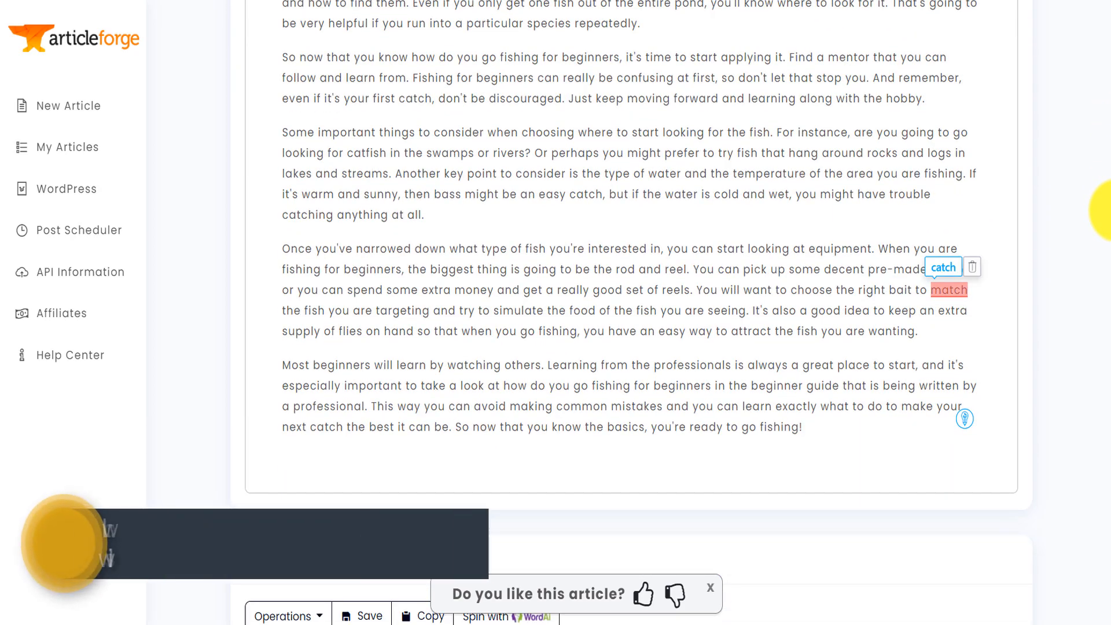
{"action": "left_click_drag", "start_coordinate": [1107, 210], "coordinate": [1106, 86]}
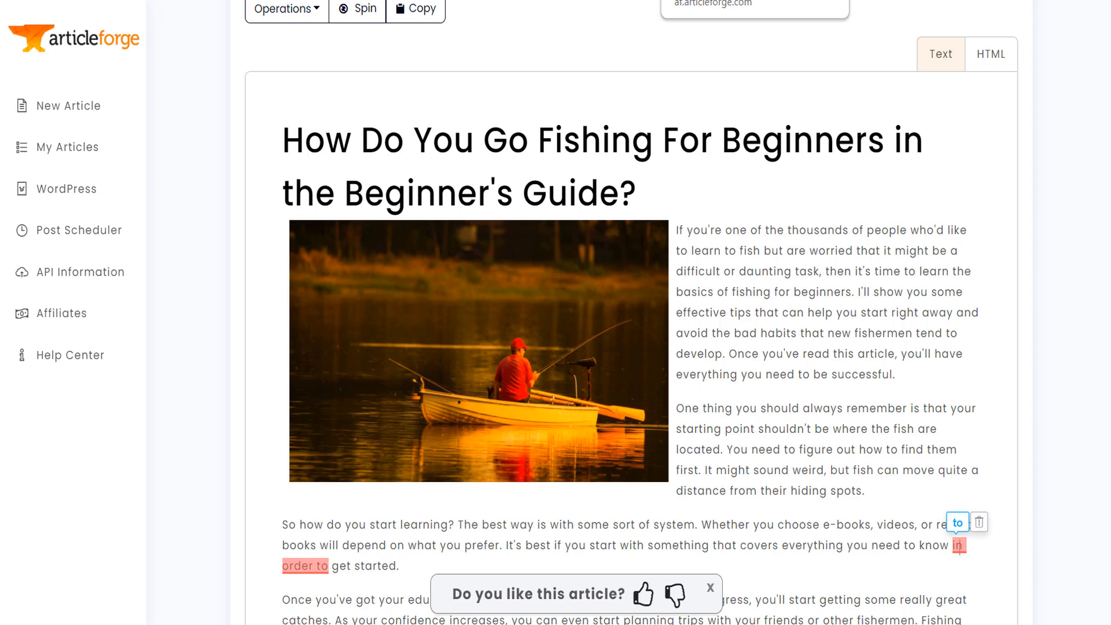
- Open the form for creating a new article and look over its keyword fields and article style options
{"action": "left_click", "coordinate": [80, 112]}
{"action": "scroll", "coordinate": [1102, 165], "scroll_direction": "down", "scroll_amount": 2}
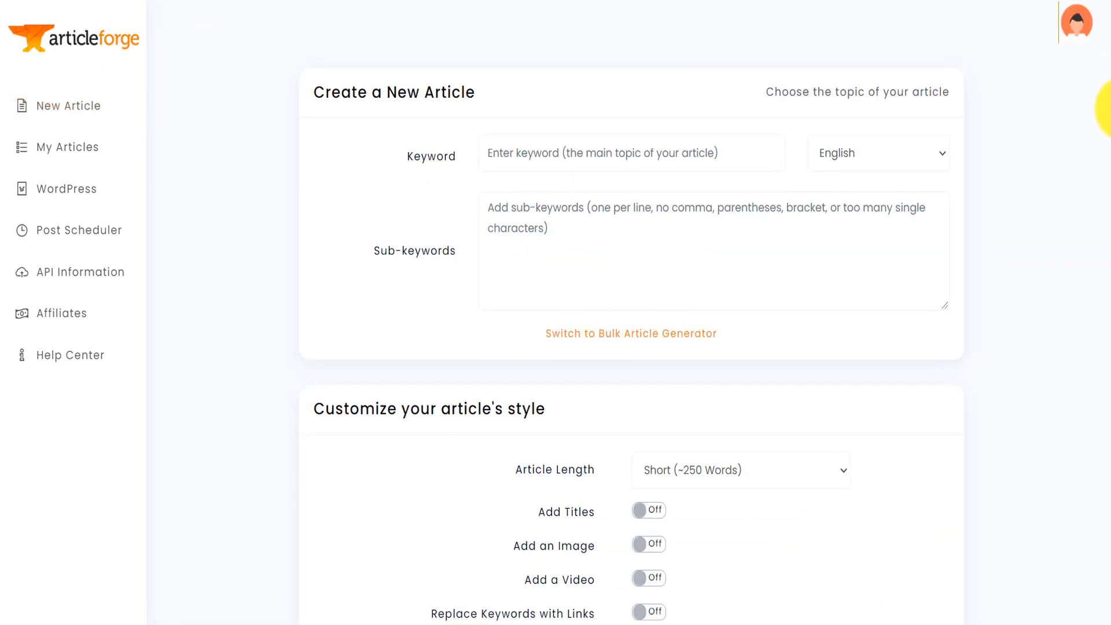
{"action": "mouse_move", "coordinate": [1110, 168]}
{"action": "left_mouse_down"}
{"action": "mouse_move", "coordinate": [1110, 198]}
{"action": "mouse_move", "coordinate": [1110, 122]}
{"action": "mouse_move", "coordinate": [1109, 165]}
{"action": "left_mouse_up"}
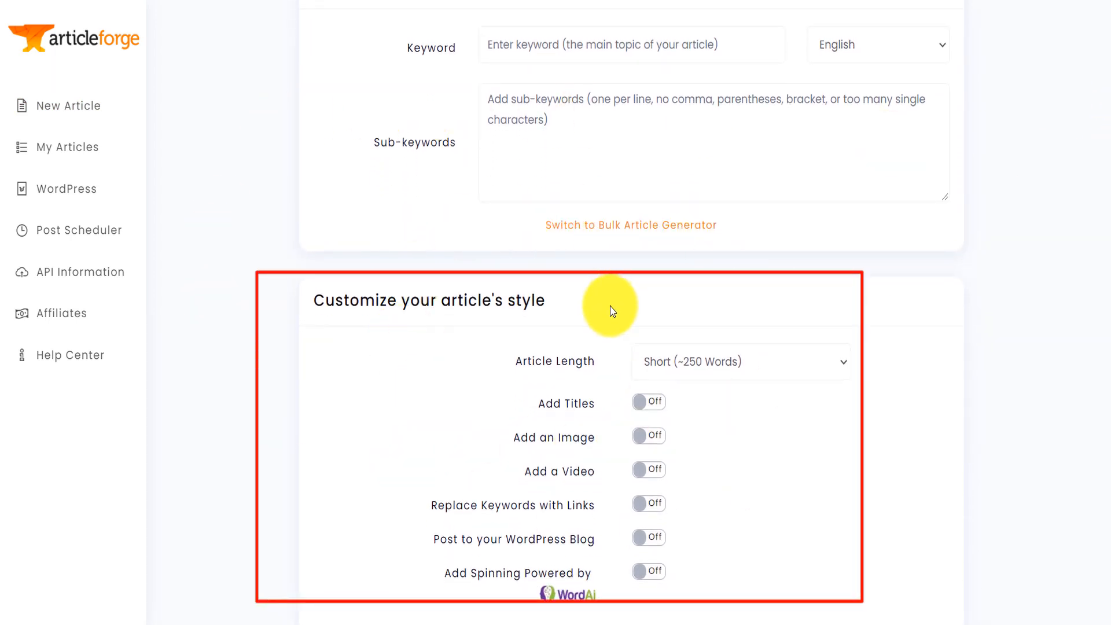
{"action": "left_click", "coordinate": [735, 362]}
{"action": "left_click", "coordinate": [925, 336]}
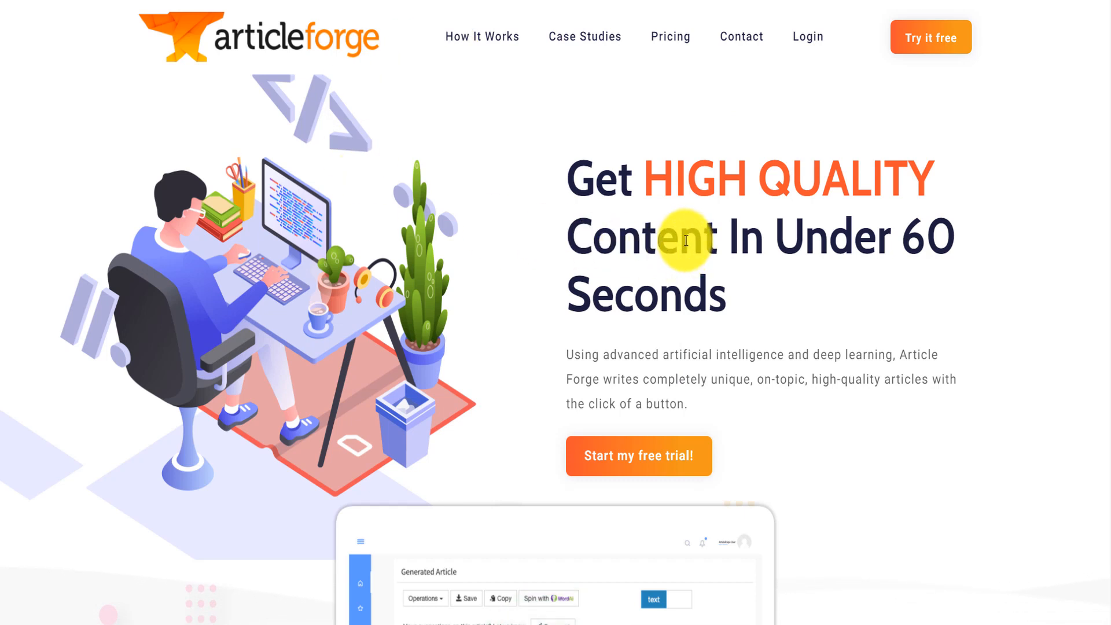
- Compare the free trial plans on the Article Forge website and open the sign-up form for the yearly plan
{"action": "left_click", "coordinate": [675, 470]}
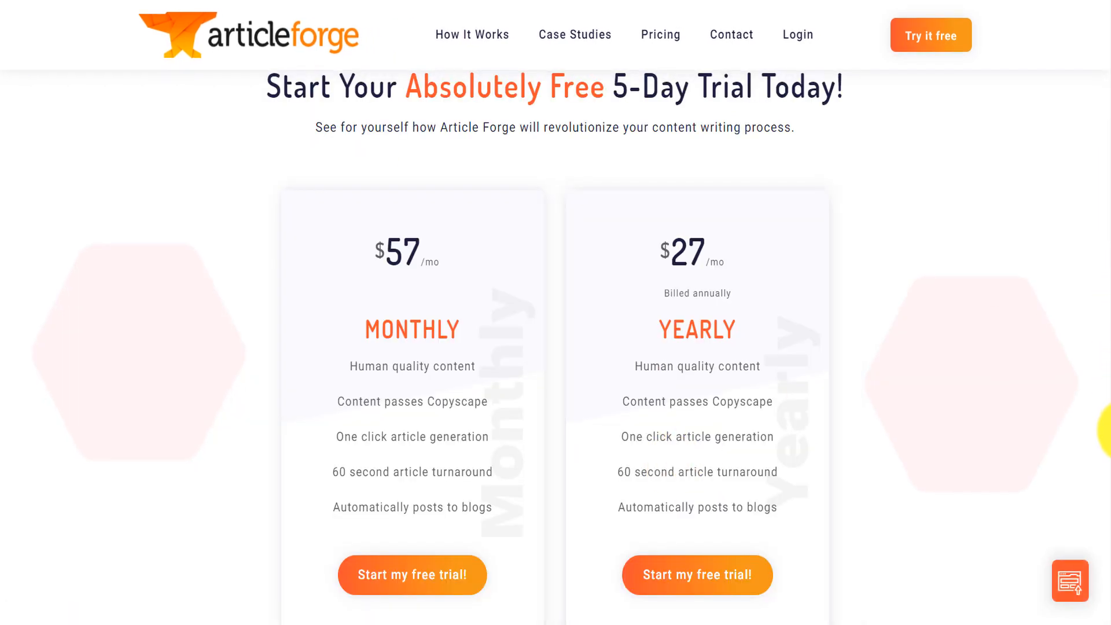
{"action": "scroll", "coordinate": [1096, 491], "scroll_direction": "down", "scroll_amount": 4}
{"action": "scroll", "coordinate": [1065, 490], "scroll_direction": "up", "scroll_amount": 3}
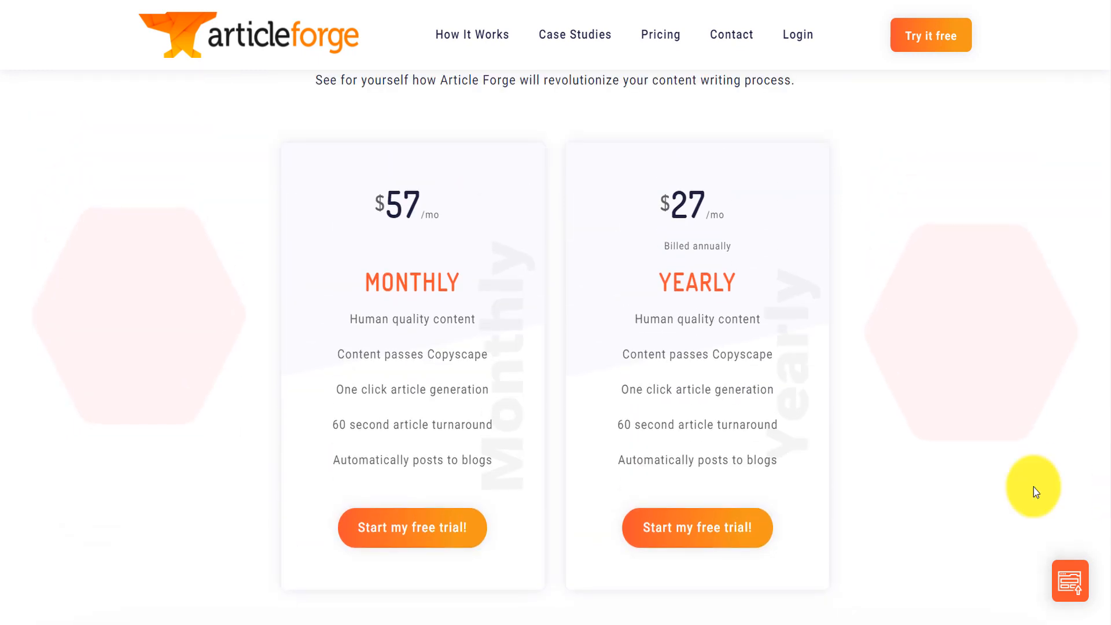
{"action": "left_click", "coordinate": [676, 532]}
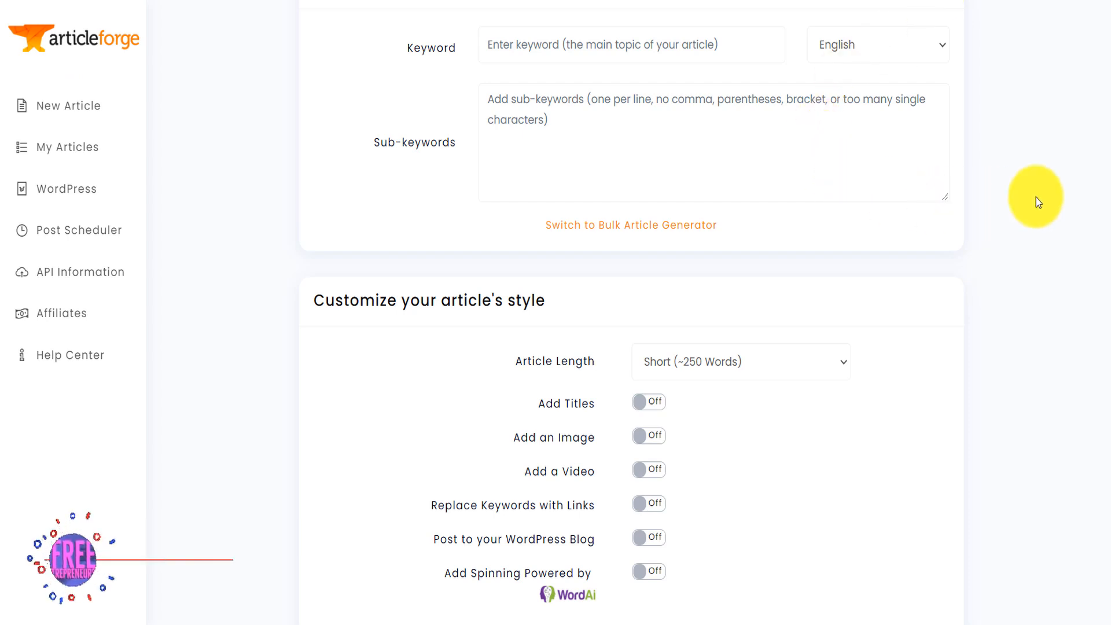
{"action": "scroll", "coordinate": [1105, 133], "scroll_direction": "up", "scroll_amount": 2}
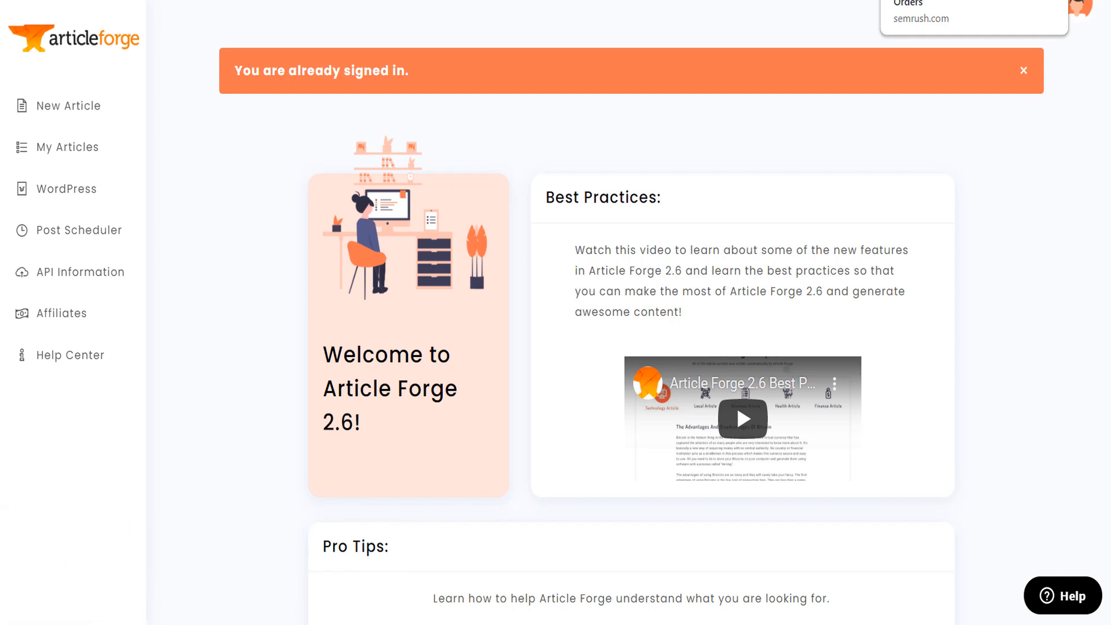
- Switch to the Semrush Marketplace orders page and open the 500-word article order to review prices per word count
{"action": "left_click", "coordinate": [917, 0]}
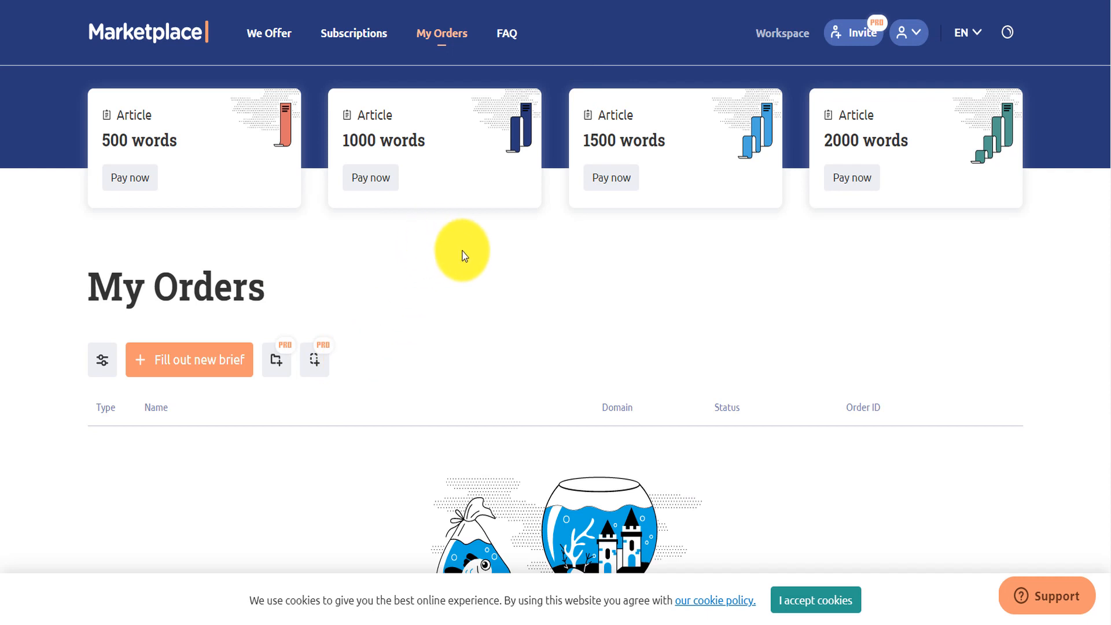
{"action": "left_click", "coordinate": [152, 185]}
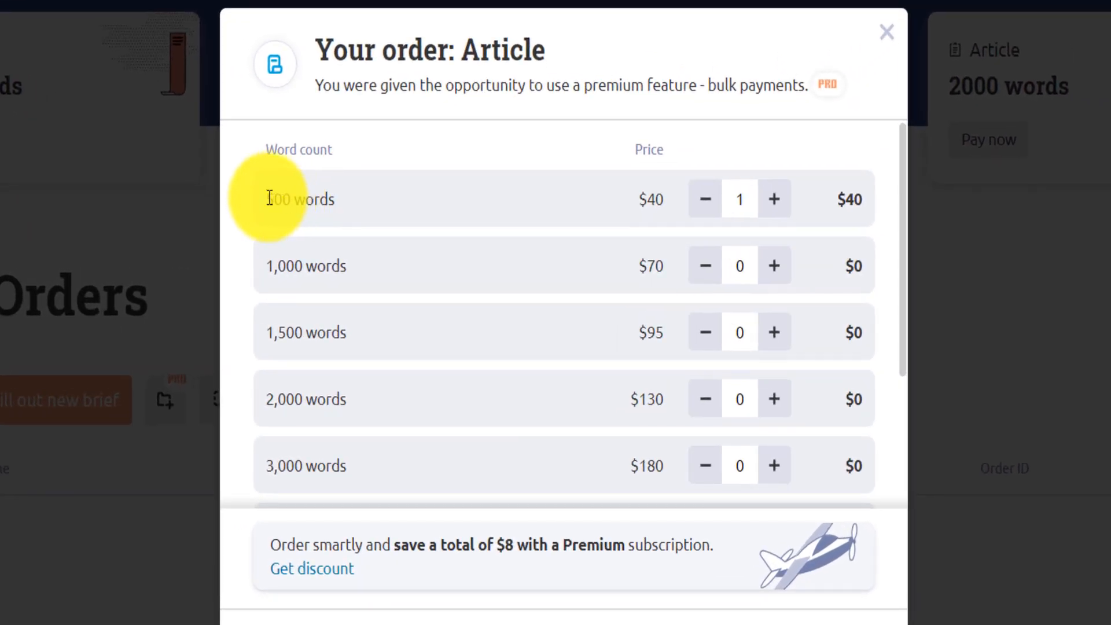
{"action": "left_click_drag", "start_coordinate": [269, 199], "coordinate": [276, 266]}
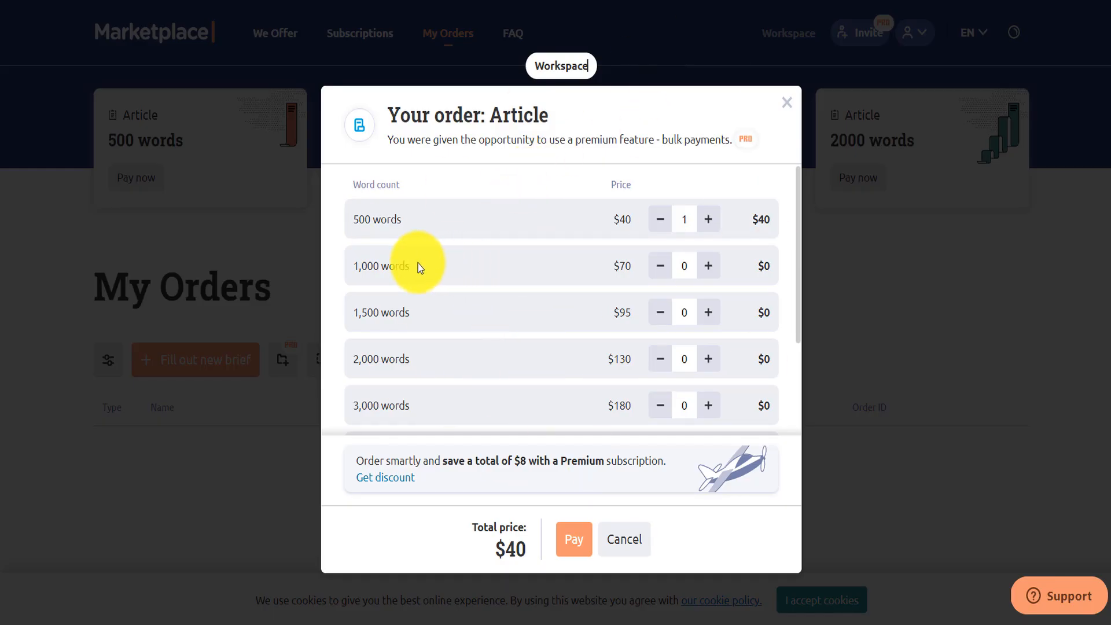
{"action": "left_click_drag", "start_coordinate": [417, 265], "coordinate": [354, 271]}
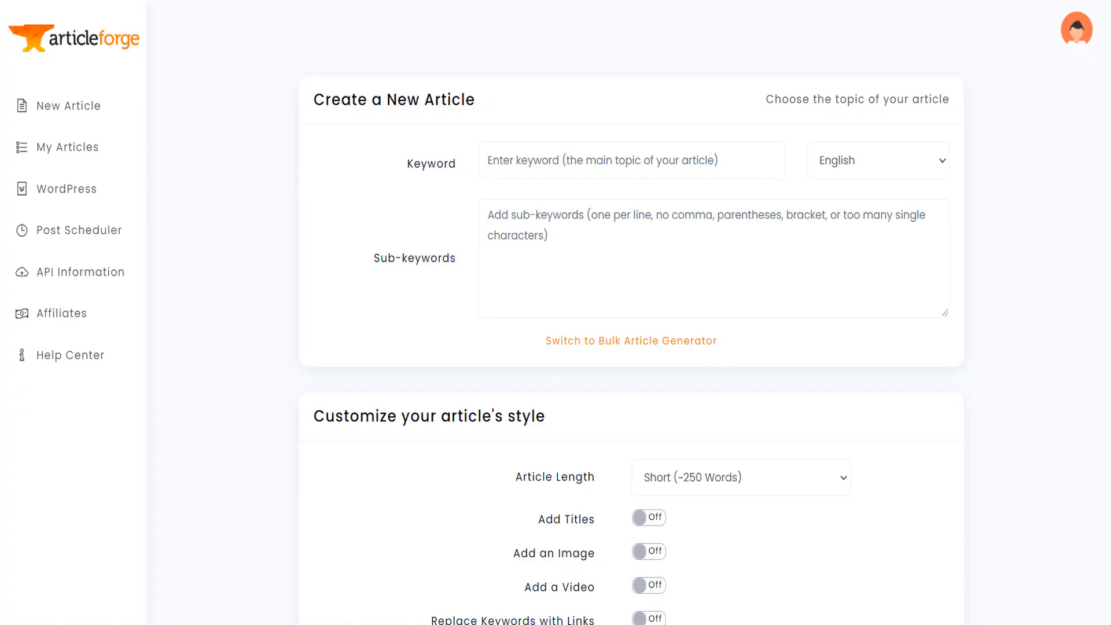
- Return to Article Forge's new article form and look over the keyword, sub-keyword, language and style settings
{"action": "mouse_move", "coordinate": [1110, 87]}
{"action": "left_mouse_down"}
{"action": "mouse_move", "coordinate": [1110, 116]}
{"action": "mouse_move", "coordinate": [1110, 66]}
{"action": "left_mouse_up"}
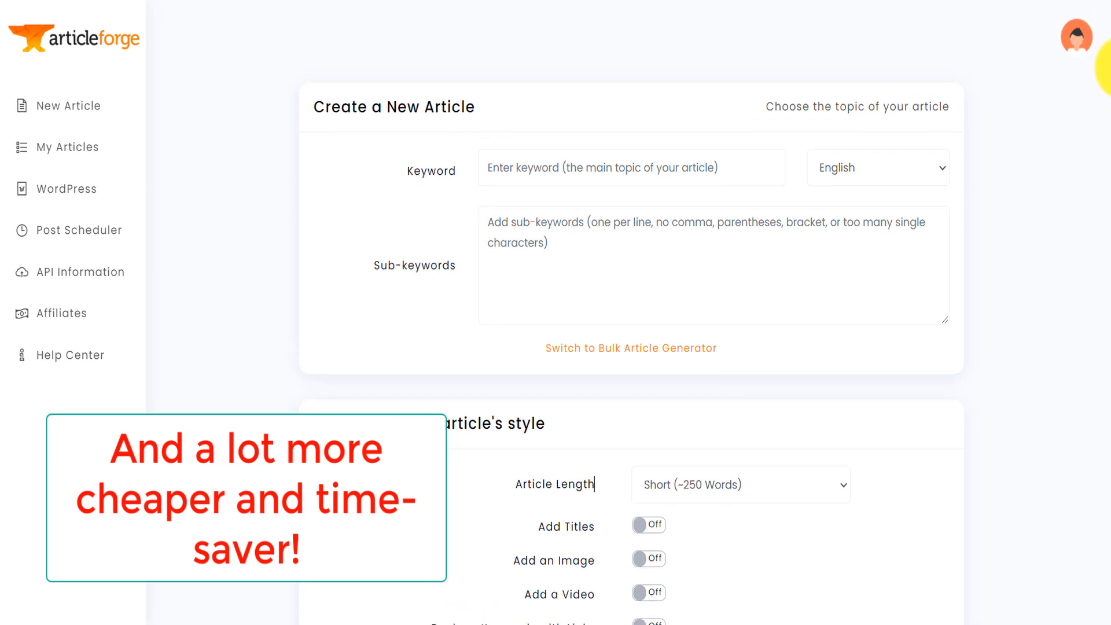
{"action": "left_click_drag", "start_coordinate": [1110, 64], "coordinate": [1110, 104]}
{"action": "left_click", "coordinate": [1069, 107]}
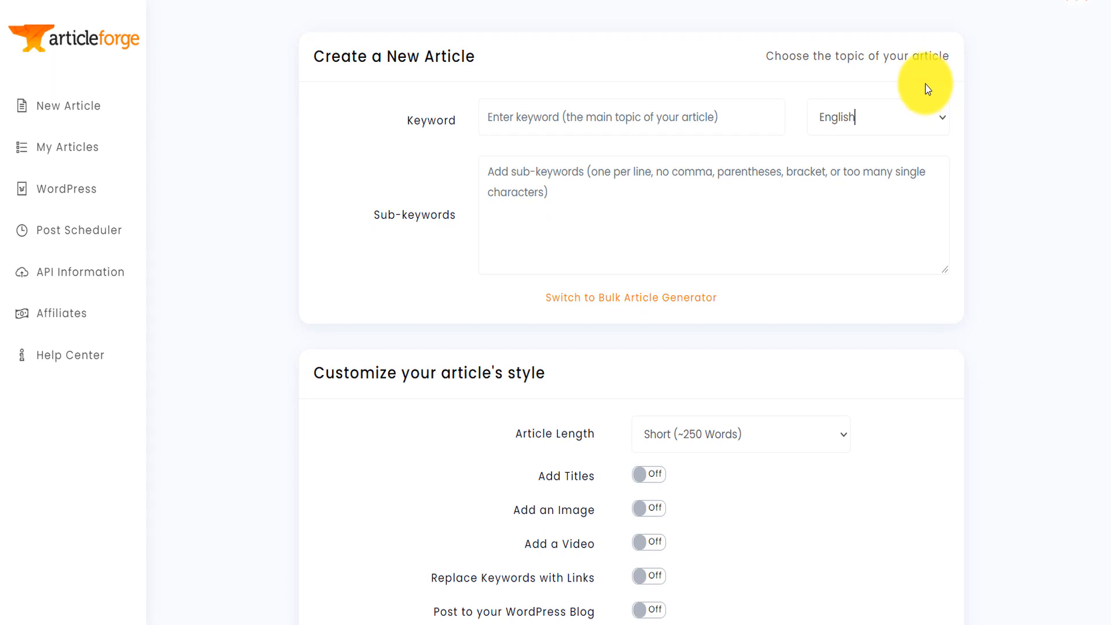
{"action": "left_click_drag", "start_coordinate": [1110, 148], "coordinate": [1110, 105]}
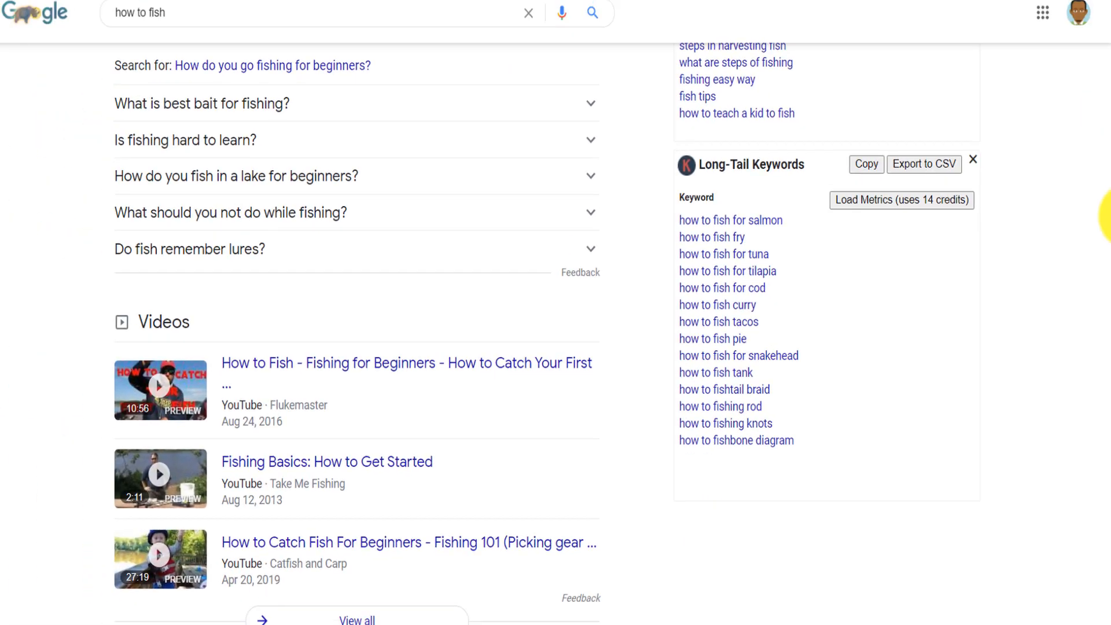
- Switch to the Google results for "how to fish" and examine the query, trend data and keyword lists
{"action": "scroll", "coordinate": [1102, 199], "scroll_direction": "up", "scroll_amount": 5}
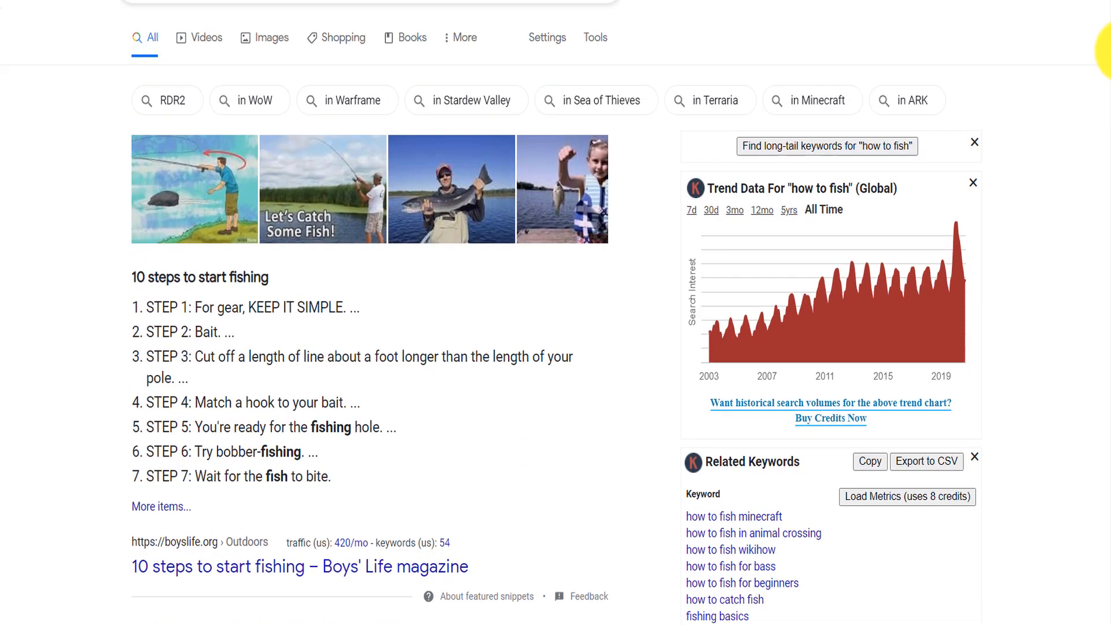
{"action": "scroll", "coordinate": [1105, 51], "scroll_direction": "up", "scroll_amount": 1}
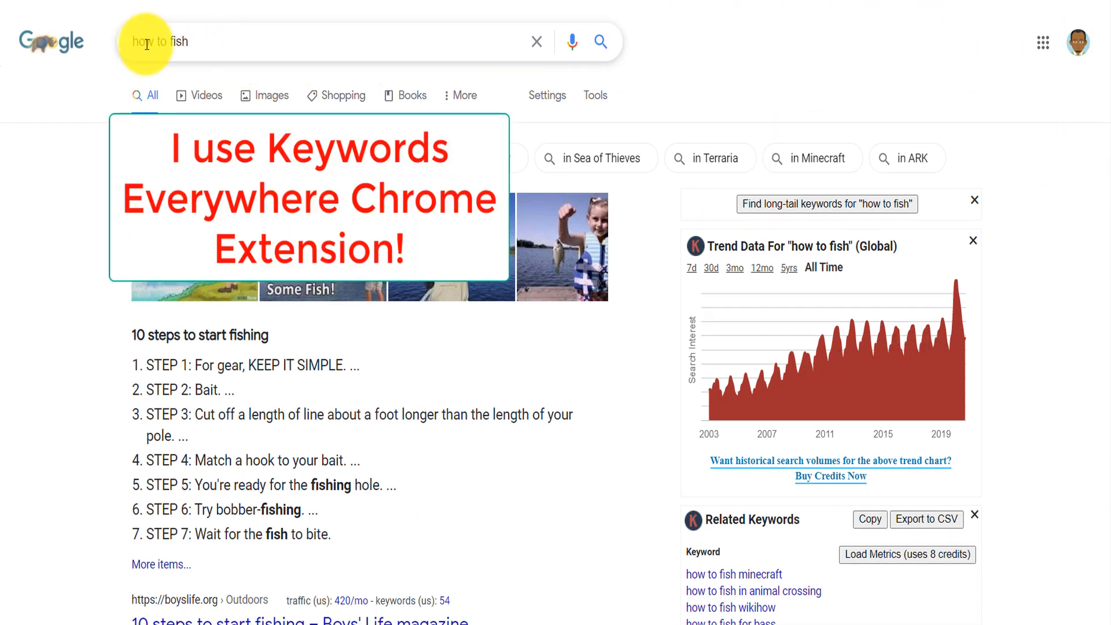
{"action": "left_click_drag", "start_coordinate": [211, 40], "coordinate": [123, 52]}
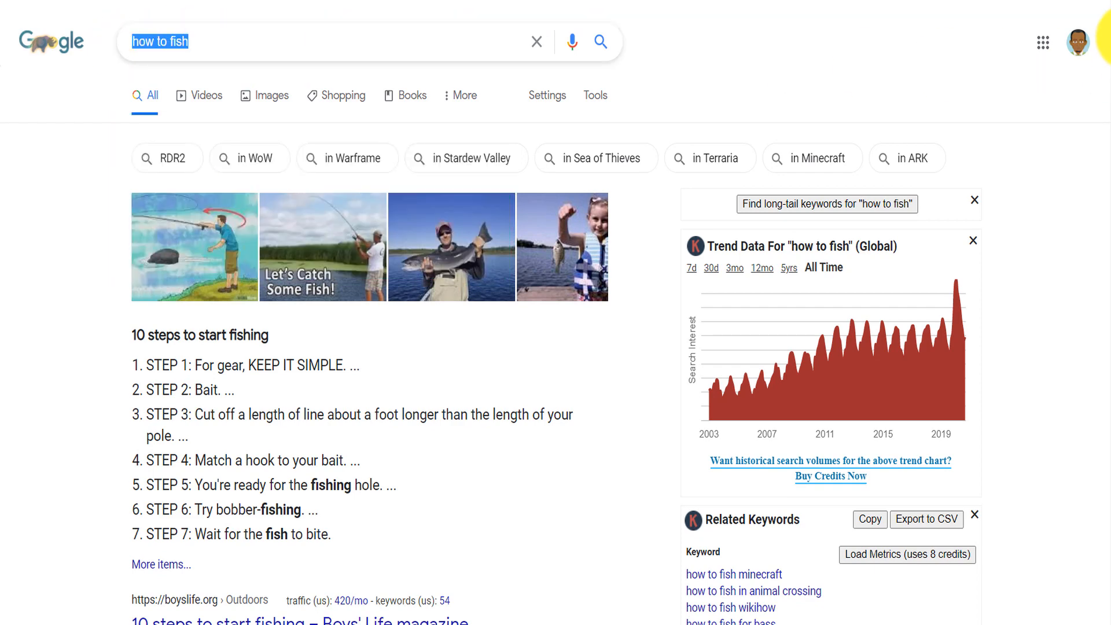
{"action": "left_click_drag", "start_coordinate": [1110, 37], "coordinate": [1110, 56]}
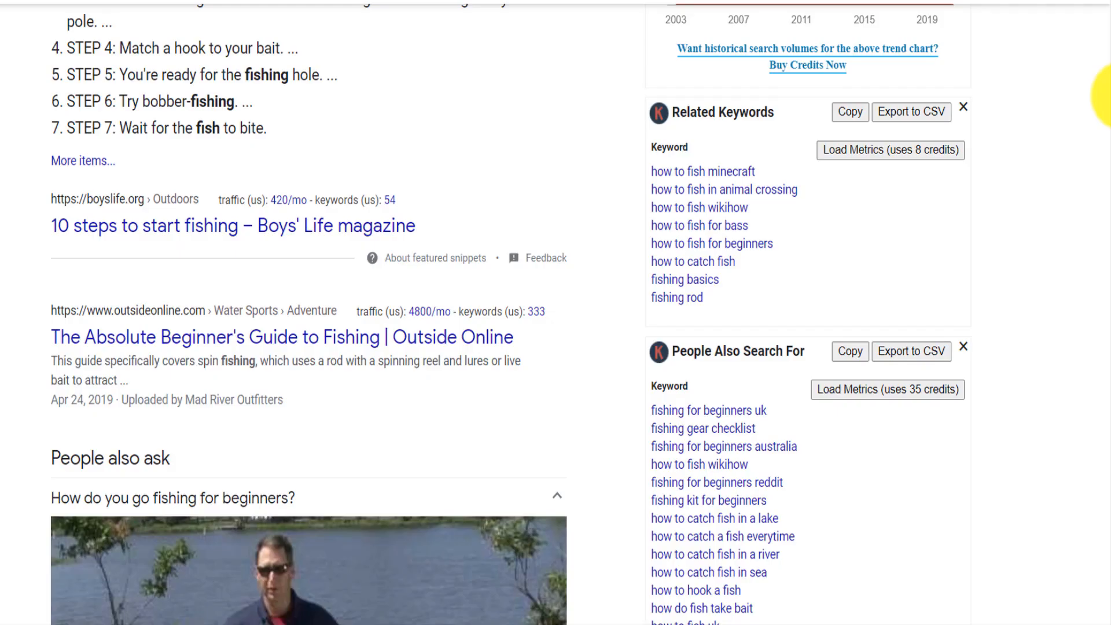
{"action": "scroll", "coordinate": [1106, 94], "scroll_direction": "up", "scroll_amount": 6}
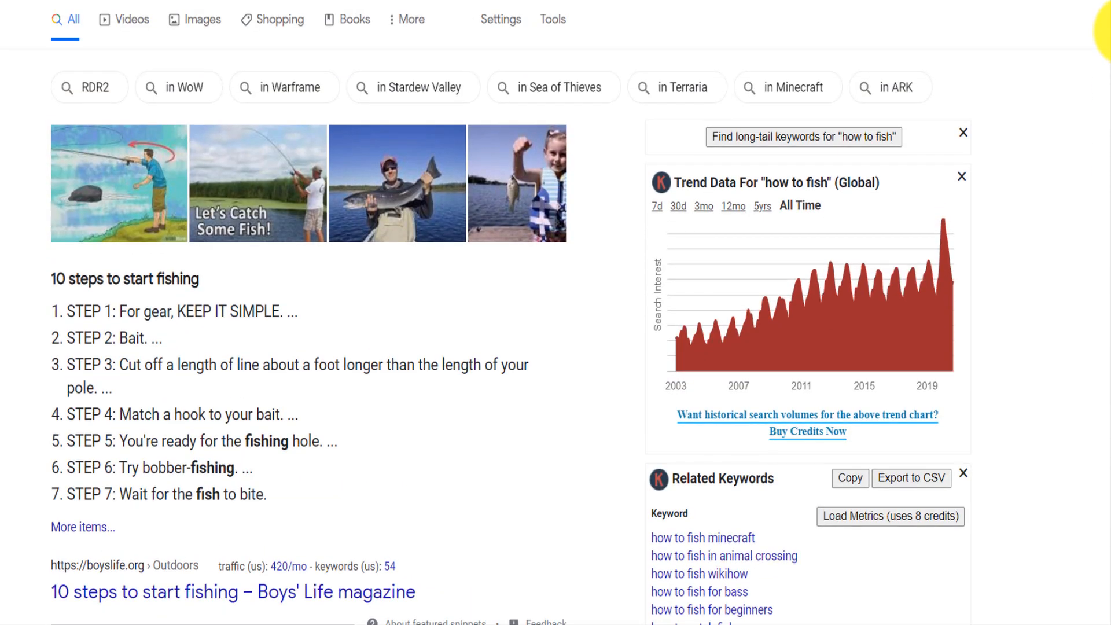
- Check Google's search suggestions for "how to fish", close them and go to the Related Keywords list
{"action": "left_click", "coordinate": [178, 0]}
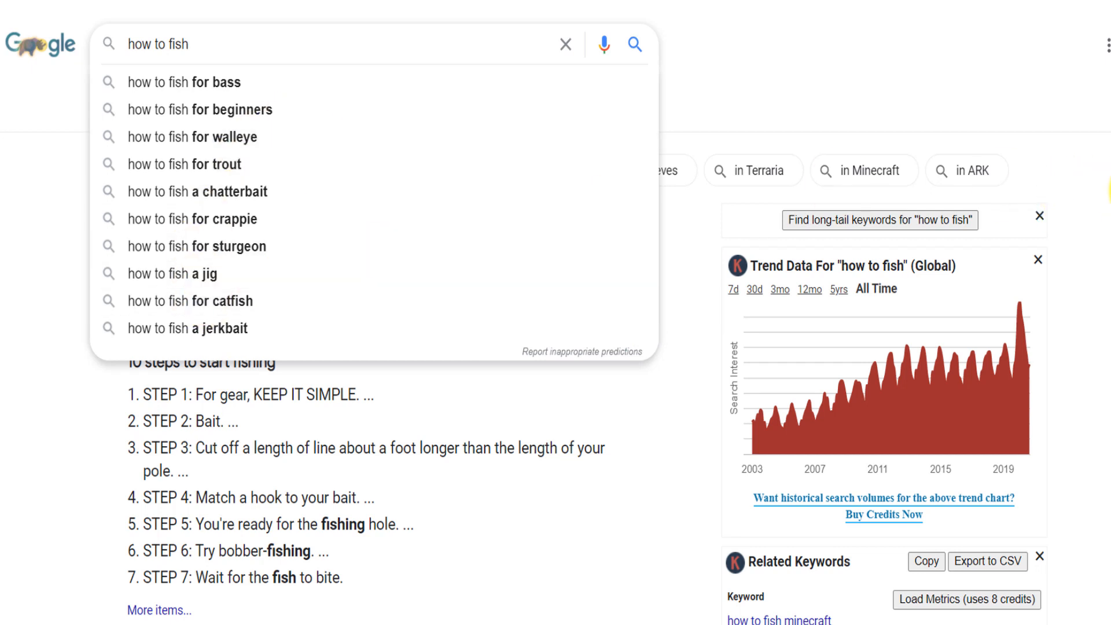
{"action": "key", "text": "Escape"}
{"action": "scroll", "coordinate": [556, 312], "scroll_direction": "down", "scroll_amount": 8}
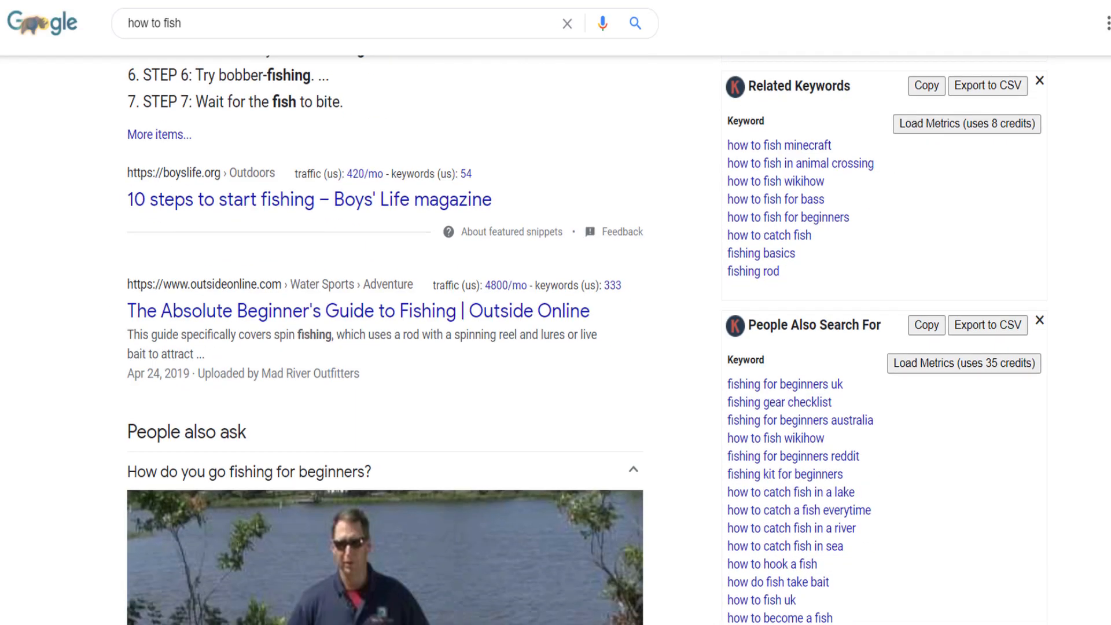
{"action": "scroll", "coordinate": [555, 313], "scroll_direction": "down", "scroll_amount": 1}
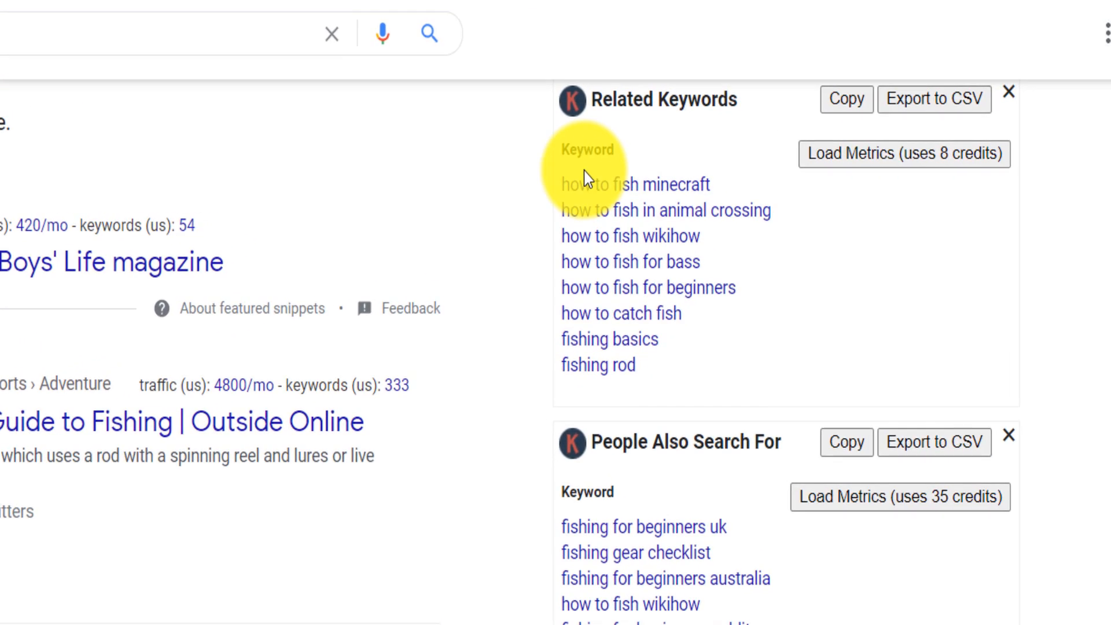
- Examine the keyword ideas under Related Keywords, People Also Search For and Long-Tail Keywords for "how to fish"
{"action": "left_click_drag", "start_coordinate": [712, 184], "coordinate": [563, 179]}
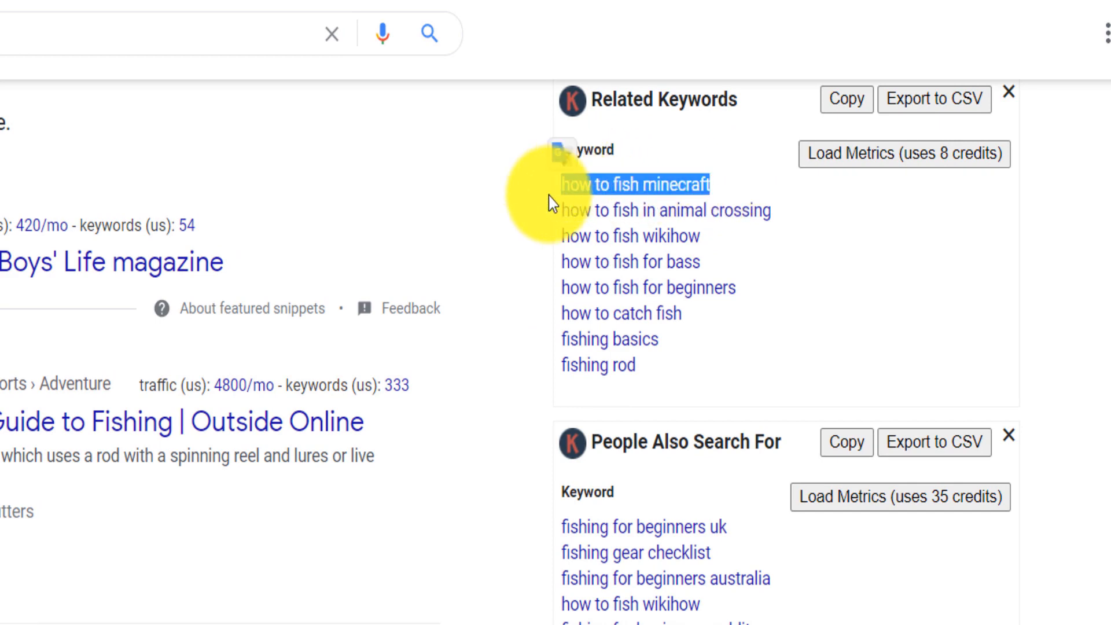
{"action": "scroll", "coordinate": [549, 195], "scroll_direction": "down", "scroll_amount": 8}
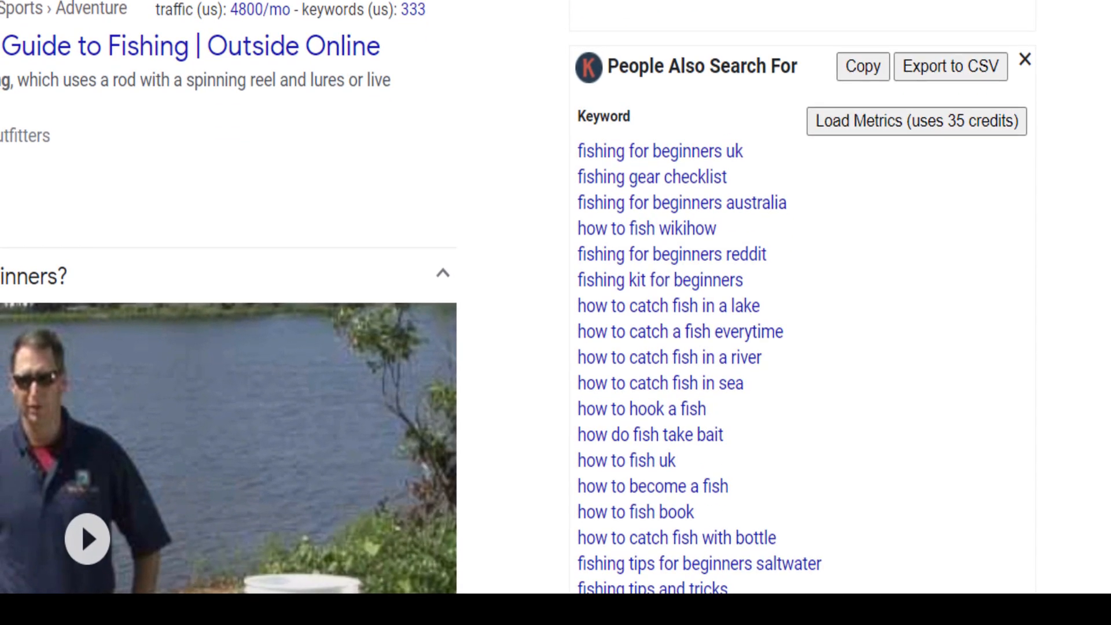
{"action": "scroll", "coordinate": [556, 312], "scroll_direction": "down", "scroll_amount": 10}
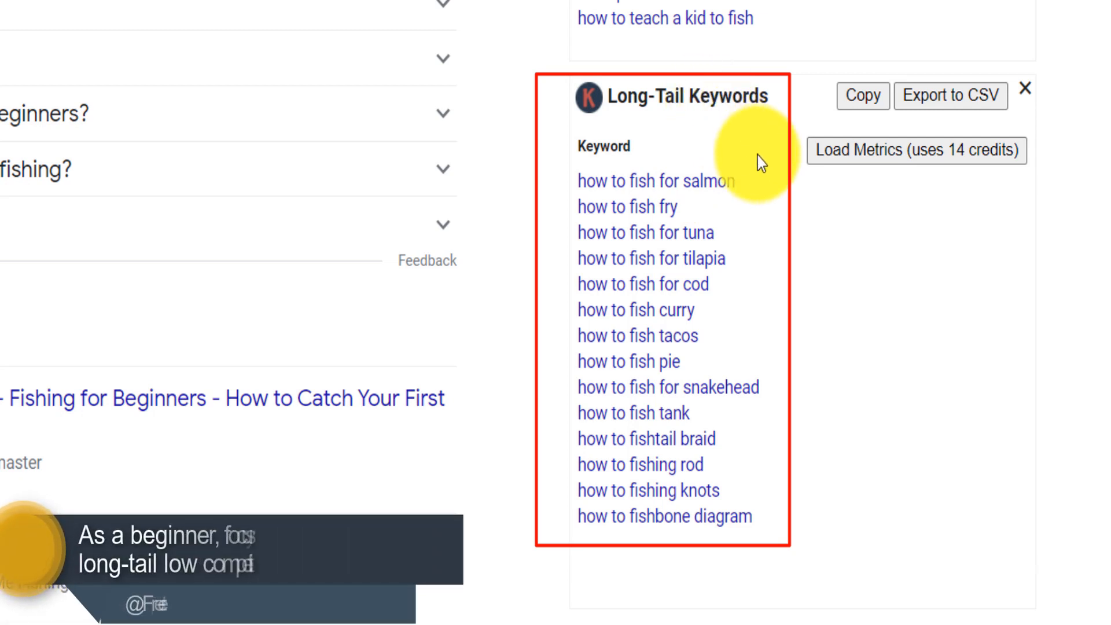
{"action": "mouse_move", "coordinate": [825, 533]}
{"action": "left_mouse_down"}
{"action": "mouse_move", "coordinate": [662, 293]}
{"action": "mouse_move", "coordinate": [574, 207]}
{"action": "mouse_move", "coordinate": [578, 182]}
{"action": "left_mouse_up"}
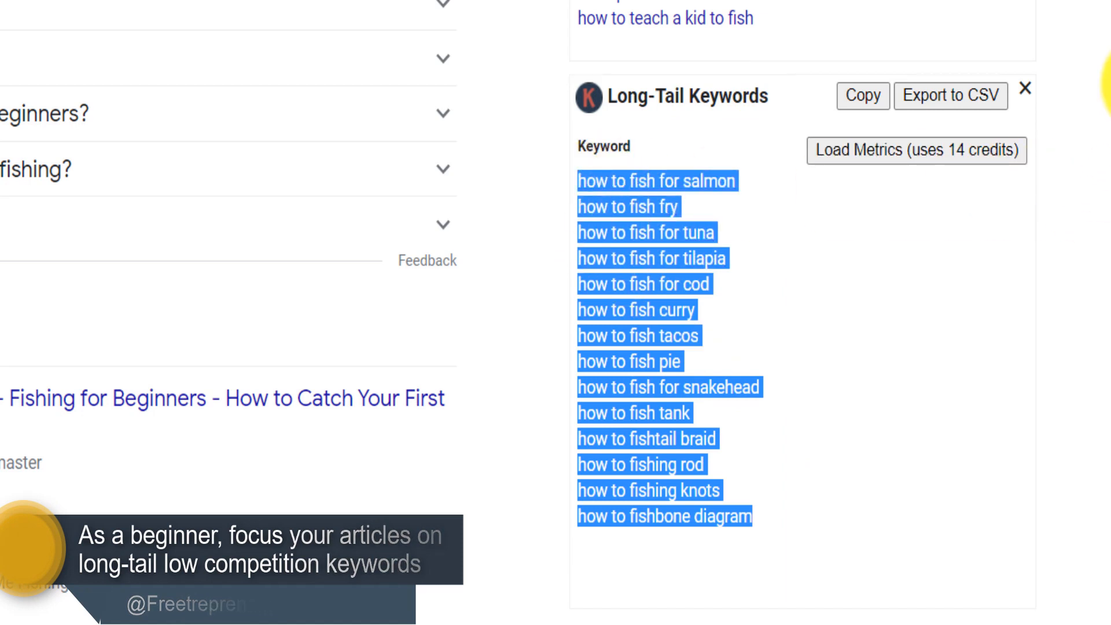
{"action": "left_click", "coordinate": [1110, 87]}
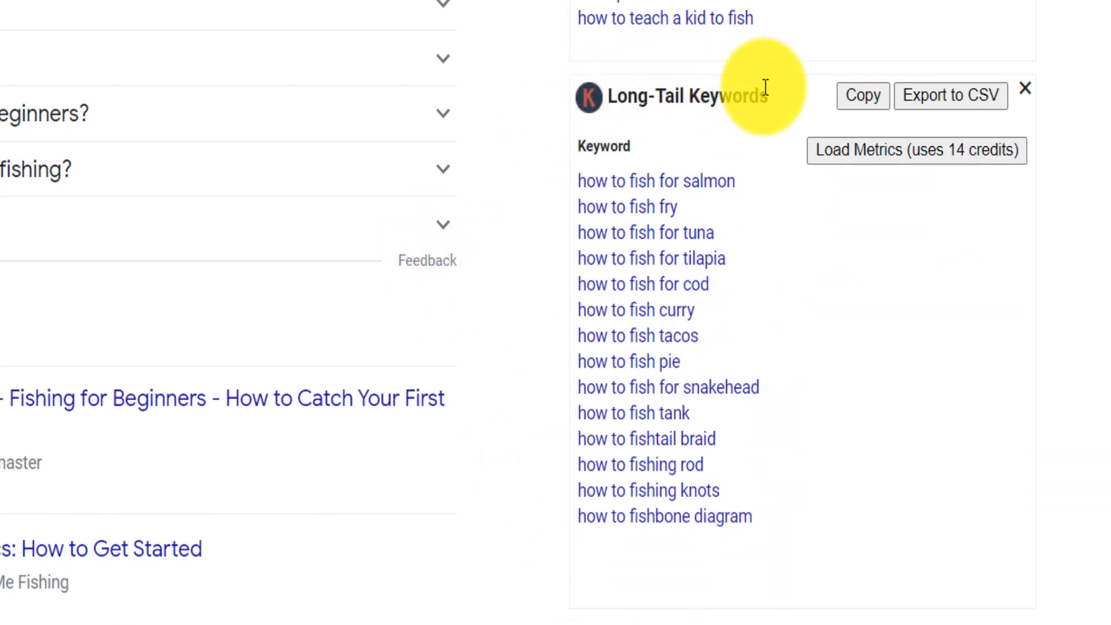
{"action": "left_click_drag", "start_coordinate": [769, 97], "coordinate": [621, 99]}
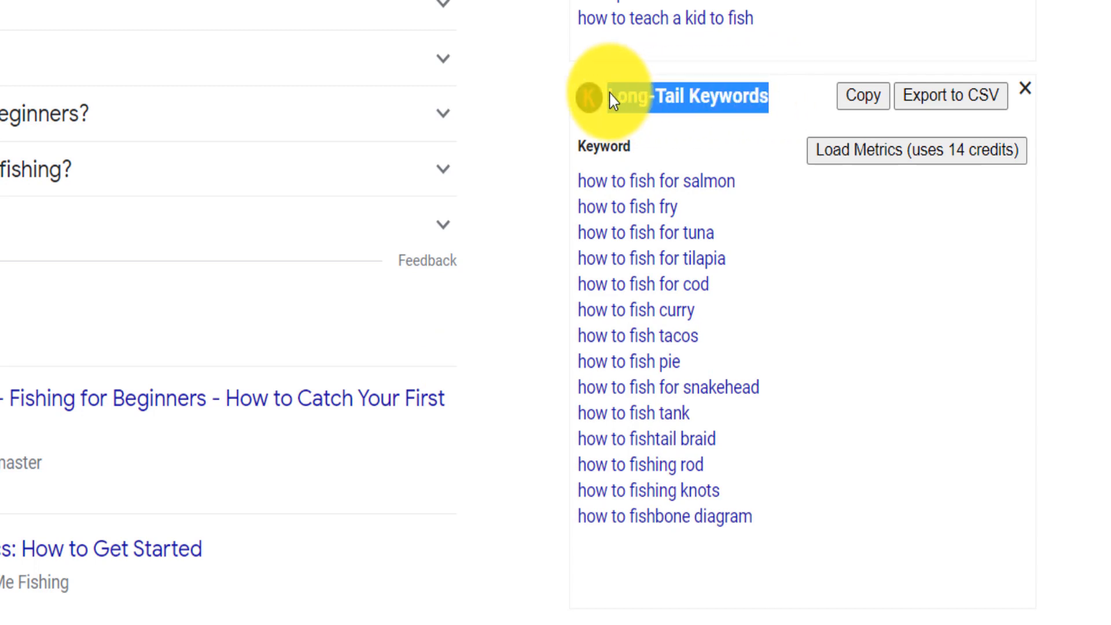
- Look over the Long-Tail Keywords, the People also ask questions and Google's search suggestions for "how to fish"
{"action": "left_click", "coordinate": [1110, 96]}
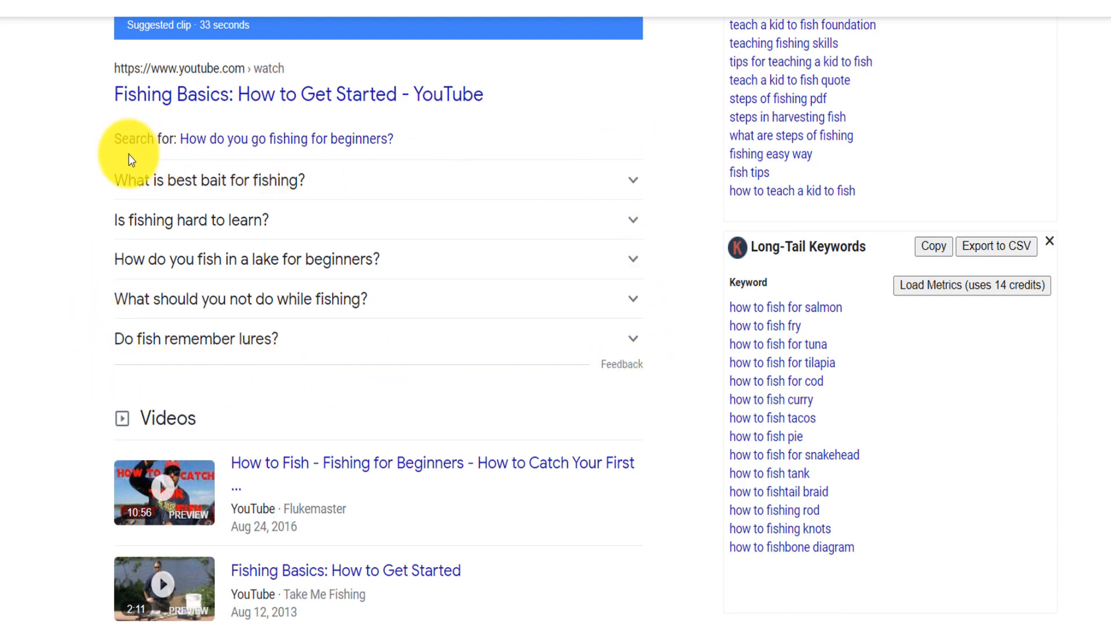
{"action": "scroll", "coordinate": [556, 312], "scroll_direction": "up", "scroll_amount": 5}
{"action": "scroll", "coordinate": [273, 98], "scroll_direction": "up", "scroll_amount": 13}
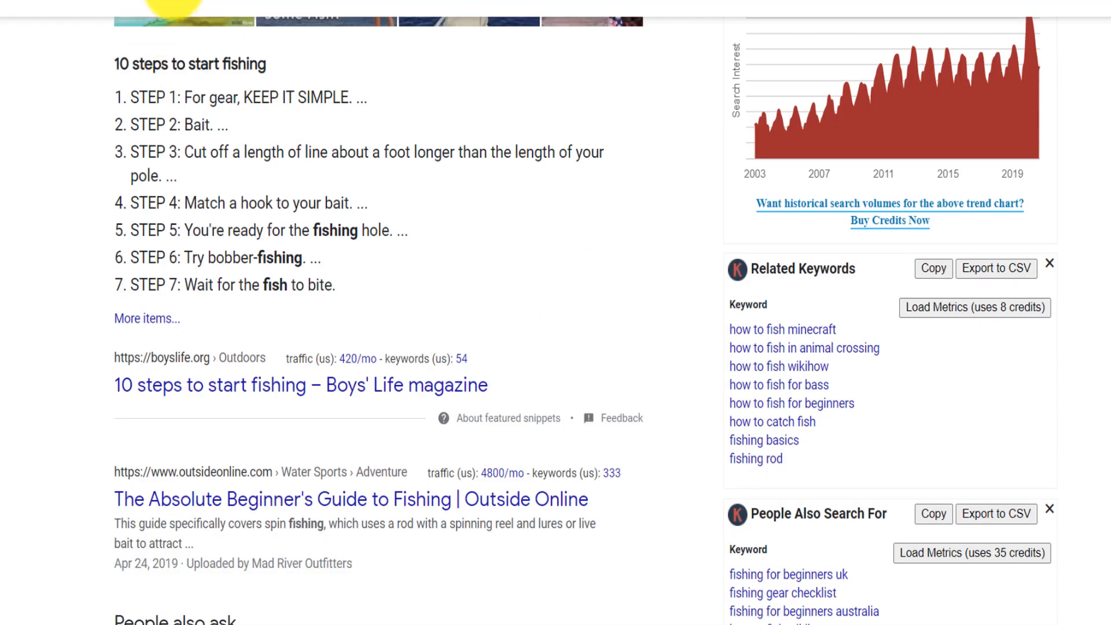
{"action": "left_click", "coordinate": [174, 1]}
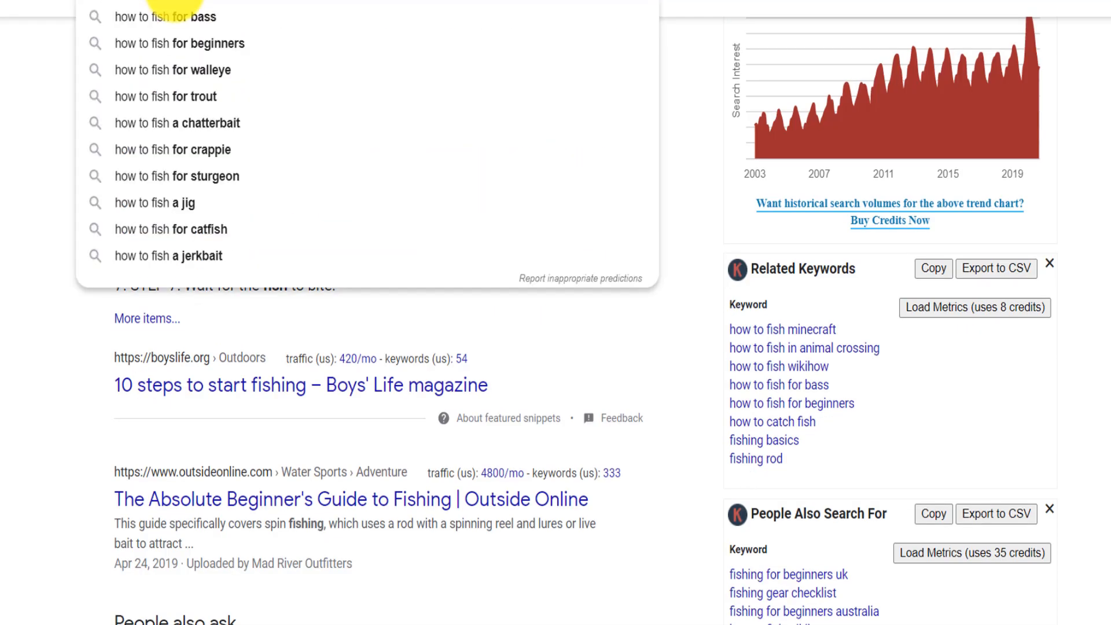
{"action": "key", "text": "Return"}
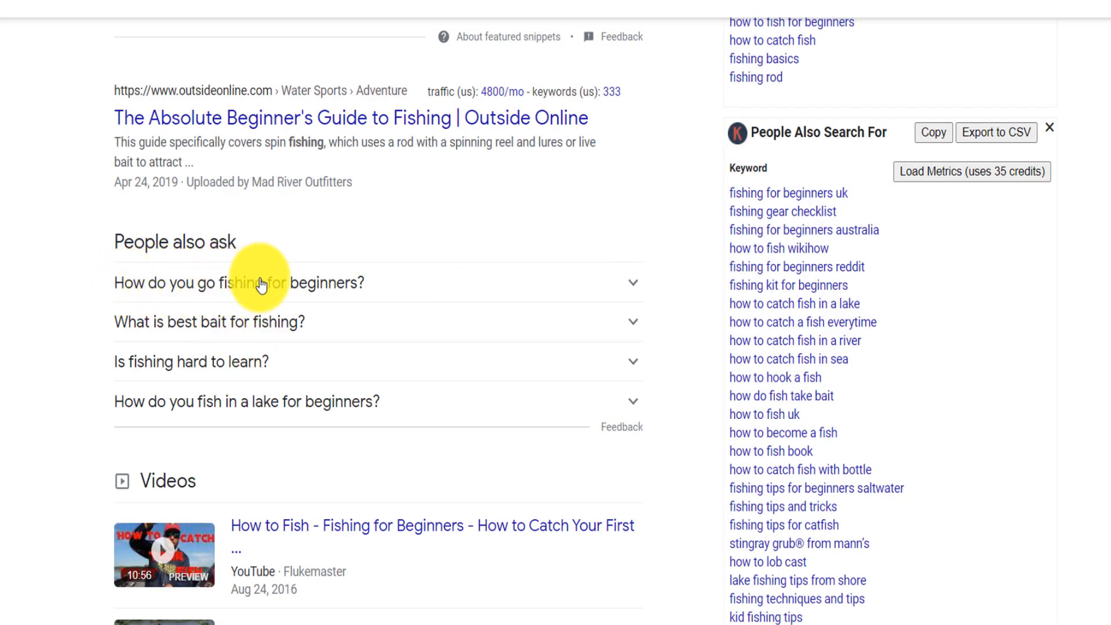
- Copy the question "How do you go fishing for beginners" from People also ask into the Keyword field of Article Forge's new article form
{"action": "left_click_drag", "start_coordinate": [359, 289], "coordinate": [99, 296]}
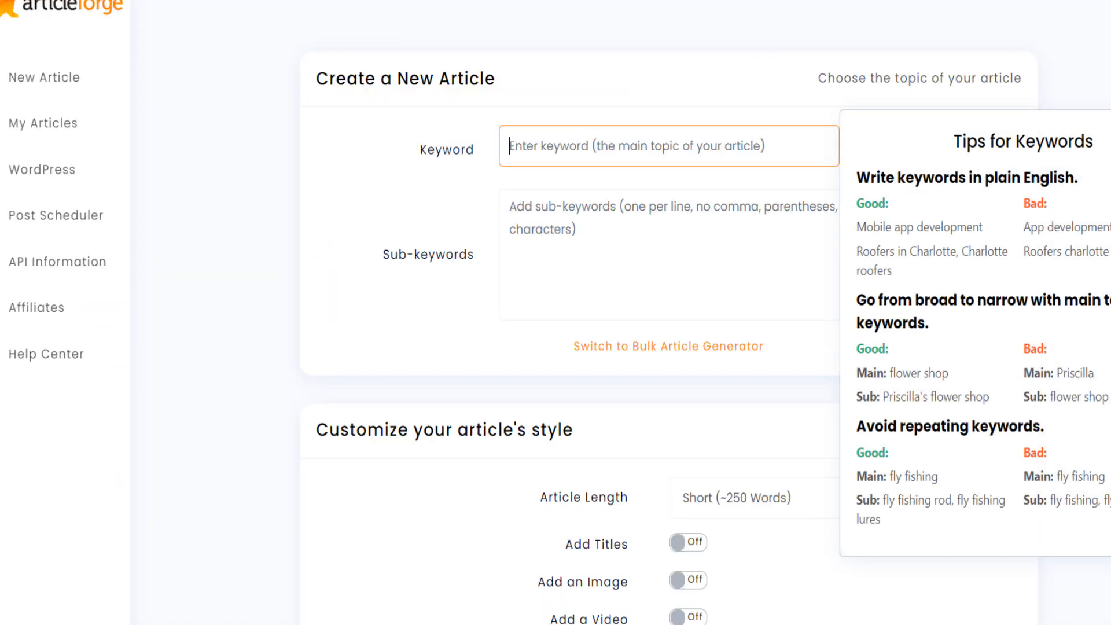
{"action": "left_click", "coordinate": [564, 148]}
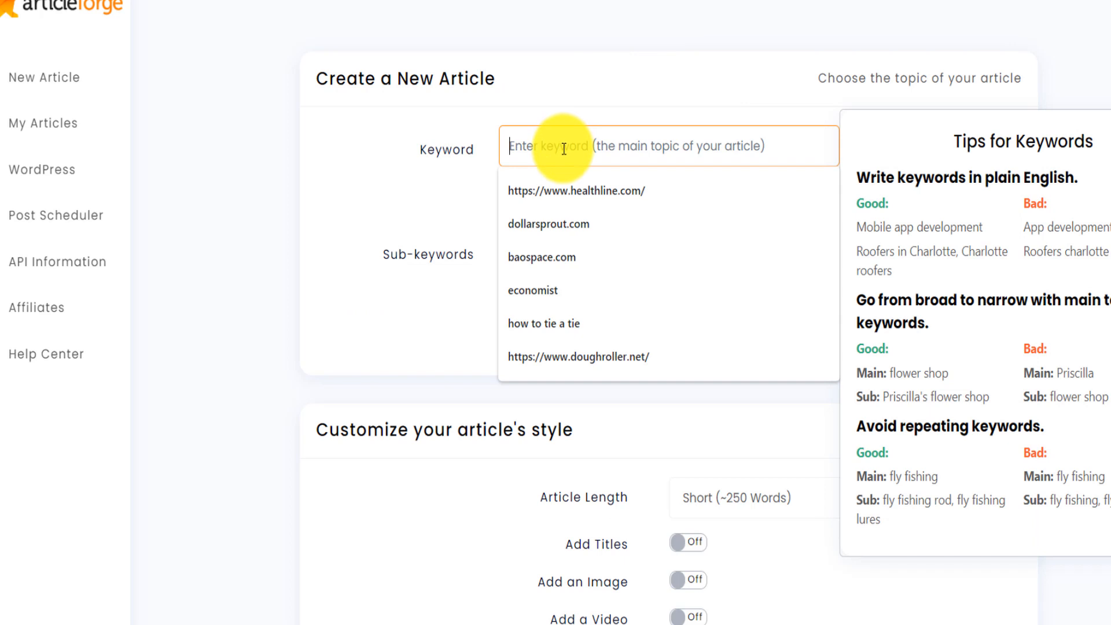
{"action": "type", "text": "How do you go fishing for beginners"}
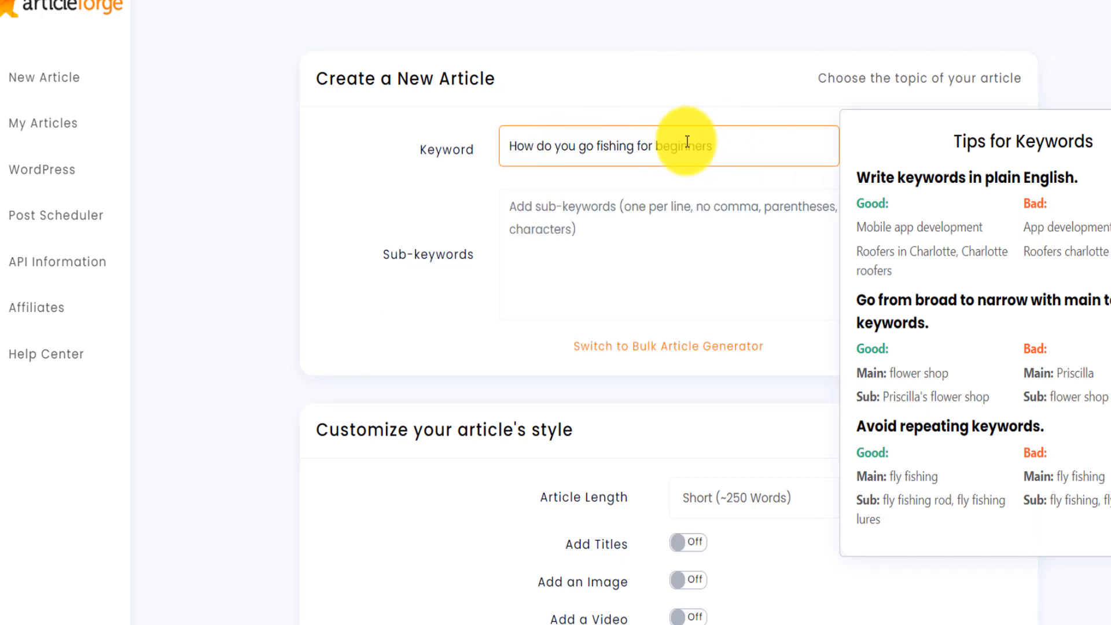
{"action": "left_click", "coordinate": [442, 310]}
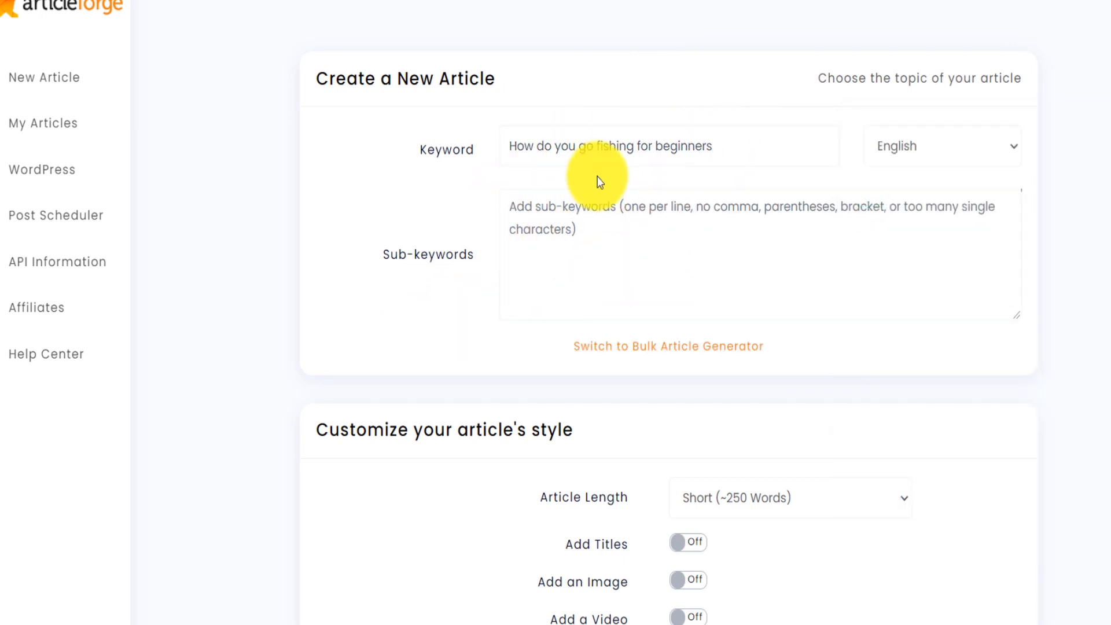
- Set the article length to Medium (~500 Words) and turn on Add Titles, Add an Image and Add a Video
{"action": "scroll", "coordinate": [967, 330], "scroll_direction": "down", "scroll_amount": 5}
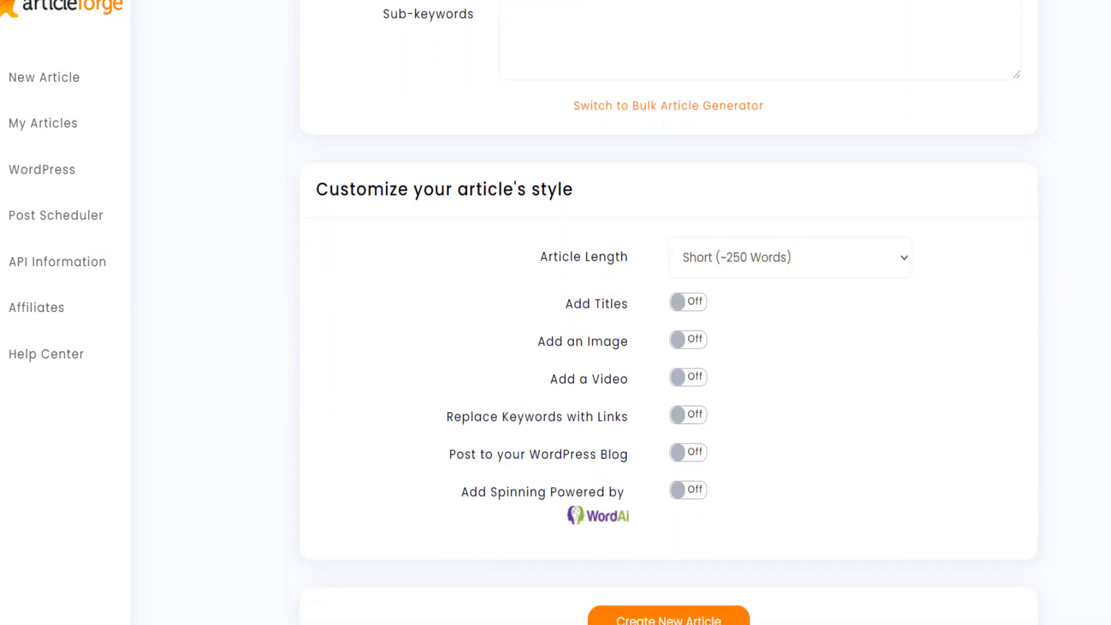
{"action": "left_click", "coordinate": [872, 228]}
{"action": "left_click", "coordinate": [807, 298]}
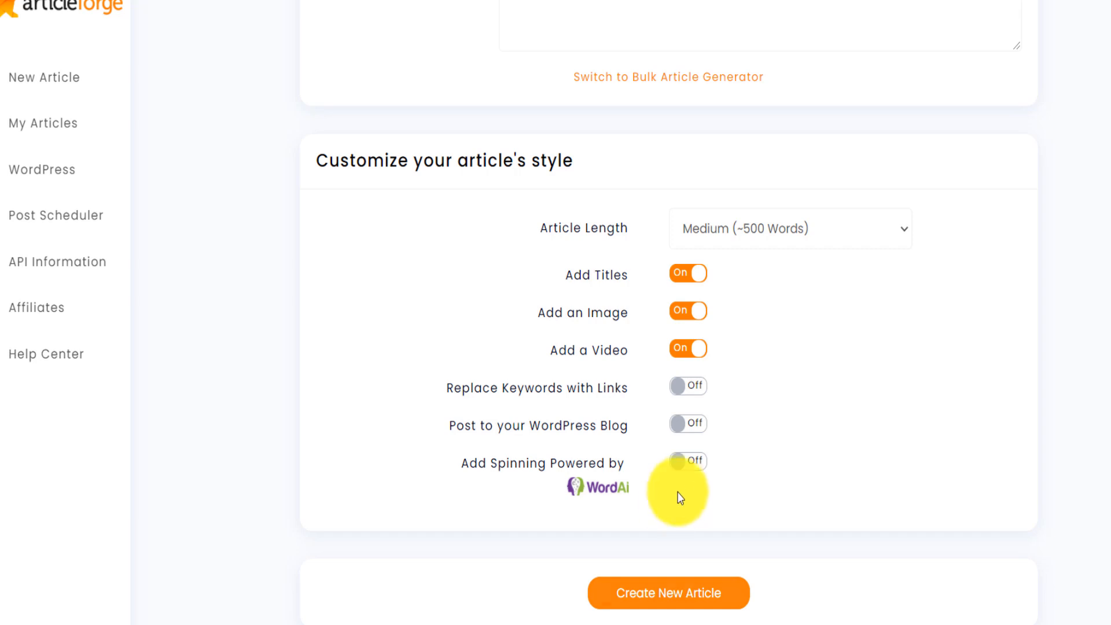
- Turn on posting to the WordPress blog, look over the WordPress options, and turn the setting off again
{"action": "left_click", "coordinate": [693, 421]}
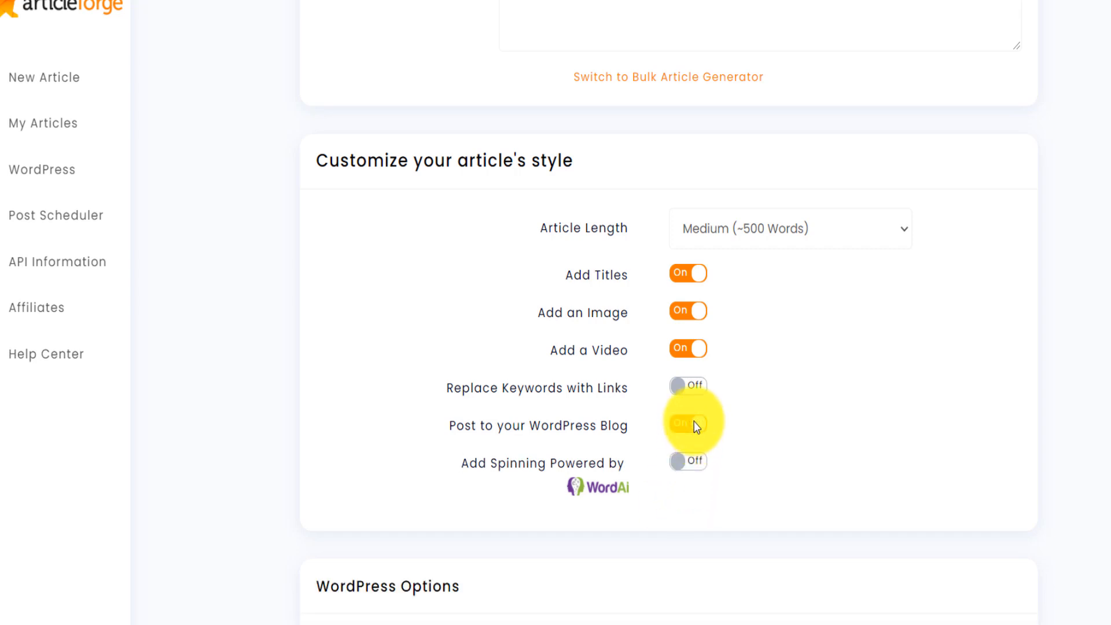
{"action": "scroll", "coordinate": [686, 498], "scroll_direction": "down", "scroll_amount": 7}
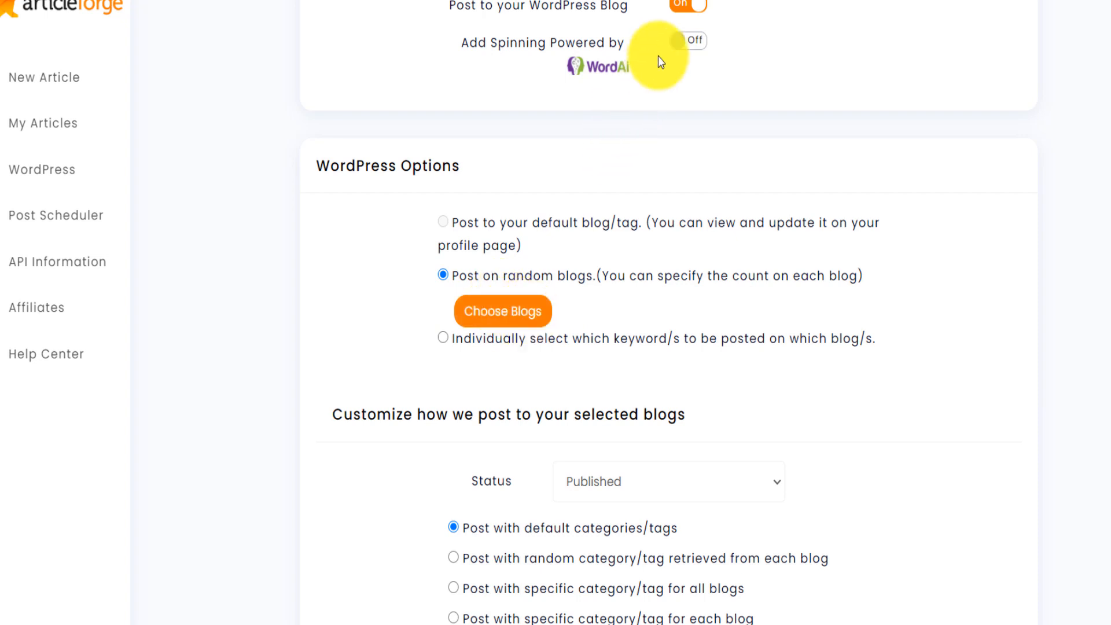
{"action": "left_click", "coordinate": [689, 6]}
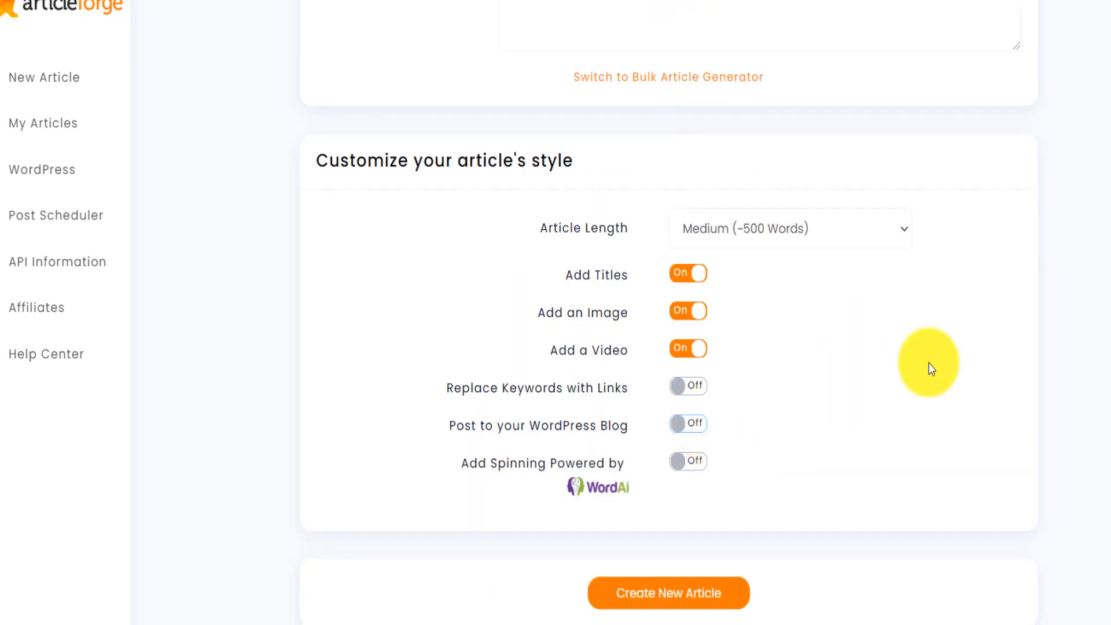
- Generate the new article, open its result and examine the heading, introduction and image
{"action": "left_click", "coordinate": [672, 596]}
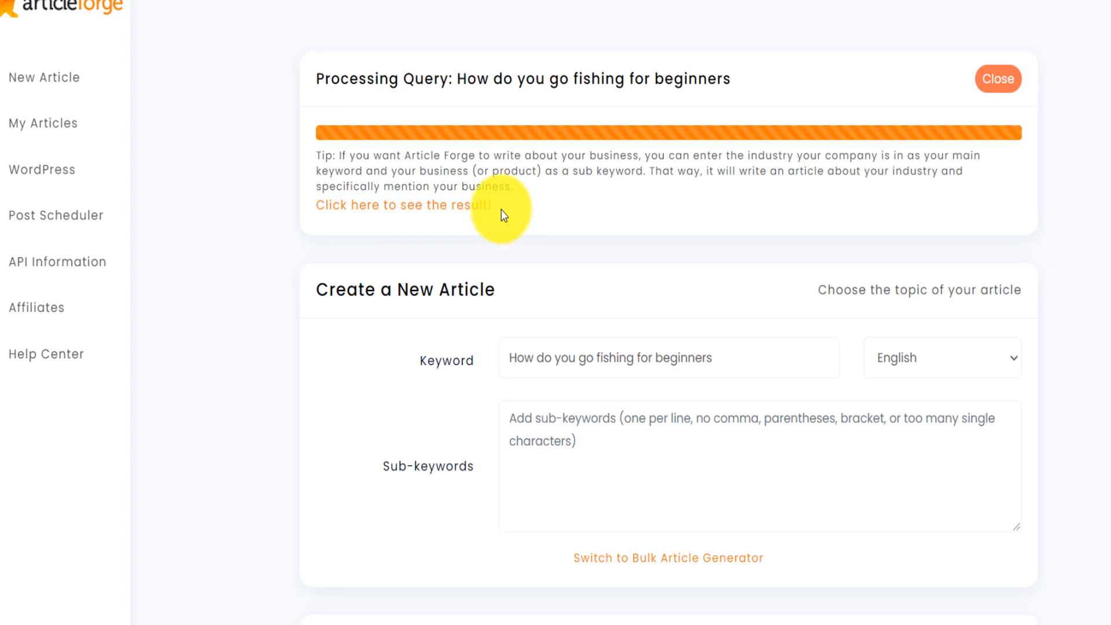
{"action": "left_click", "coordinate": [468, 207]}
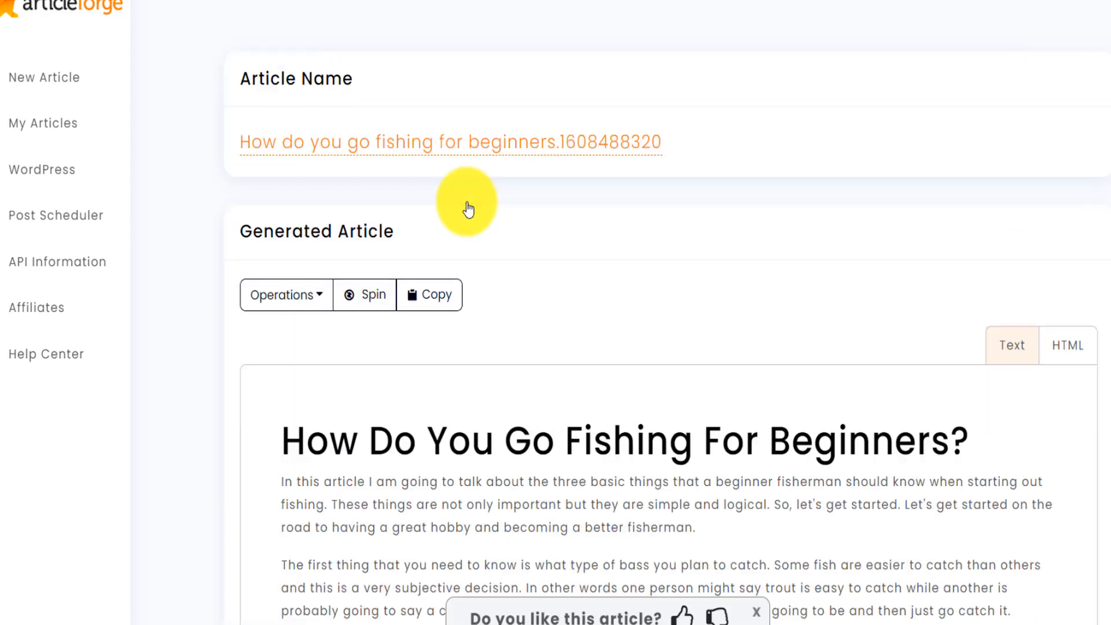
{"action": "scroll", "coordinate": [668, 347], "scroll_direction": "down", "scroll_amount": 6}
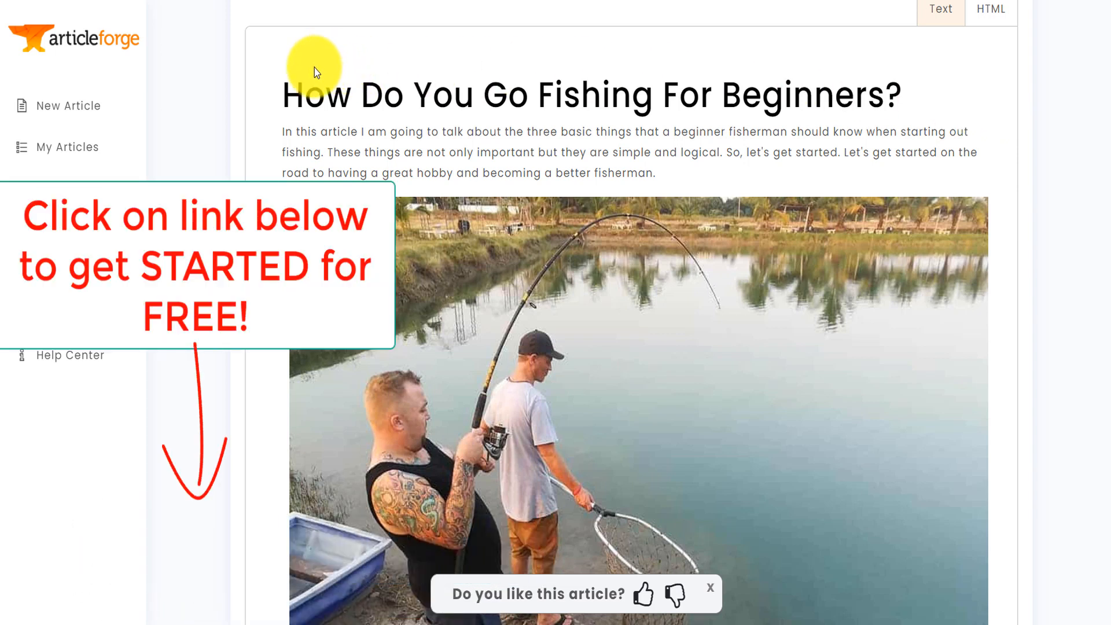
{"action": "left_click_drag", "start_coordinate": [284, 92], "coordinate": [906, 89]}
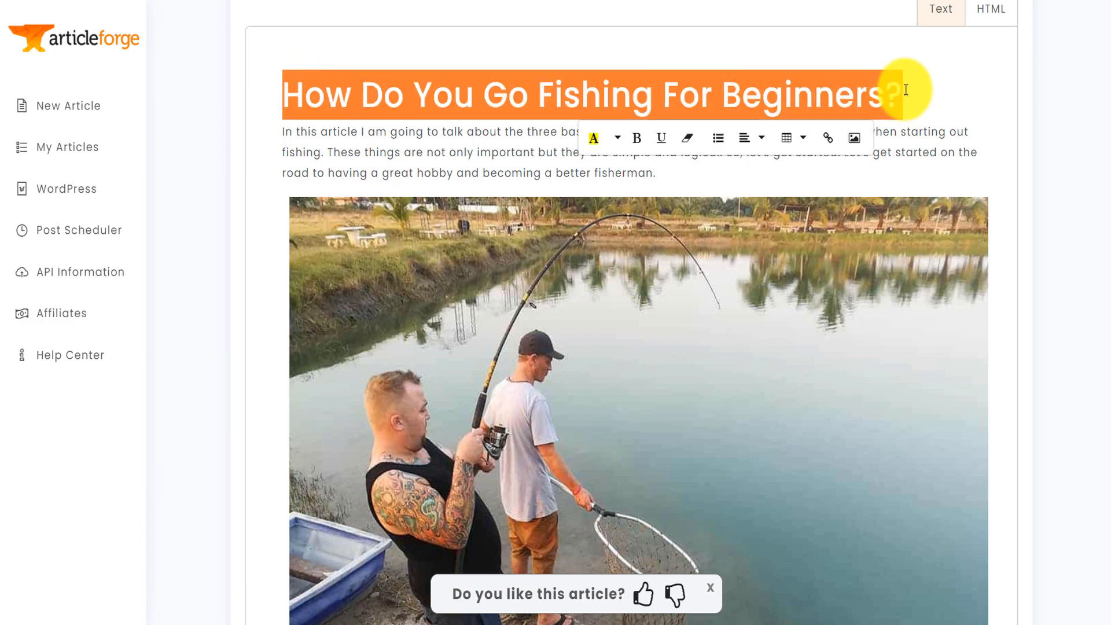
- Switch to the Google results for "how to fish" and look through the ranking pages
{"action": "left_click_drag", "start_coordinate": [1110, 57], "coordinate": [1110, 61]}
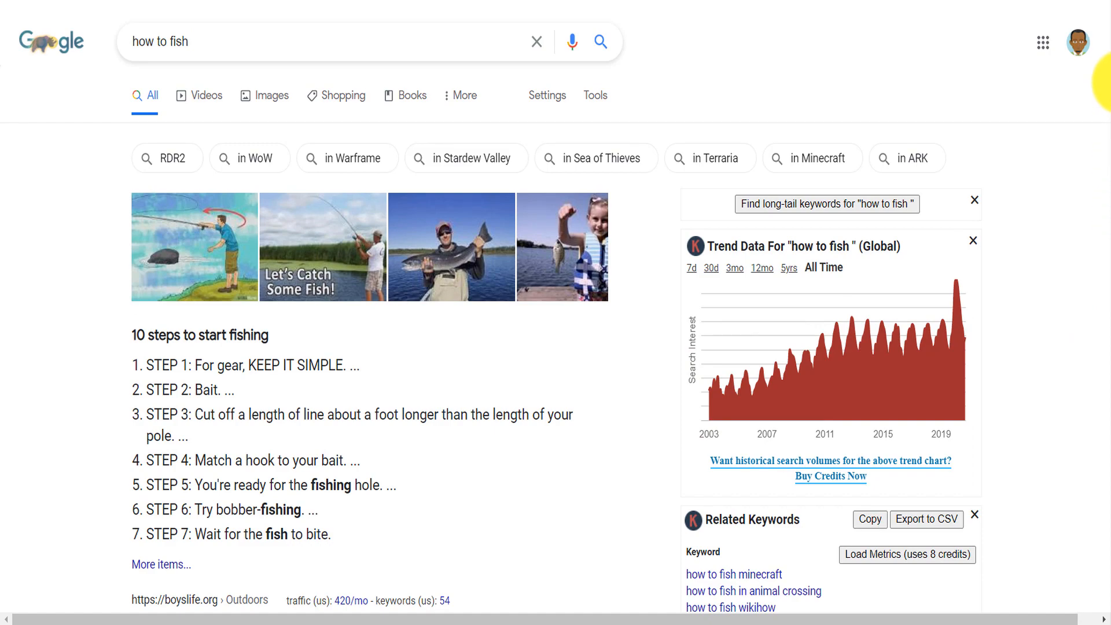
{"action": "left_click_drag", "start_coordinate": [1110, 83], "coordinate": [1110, 347]}
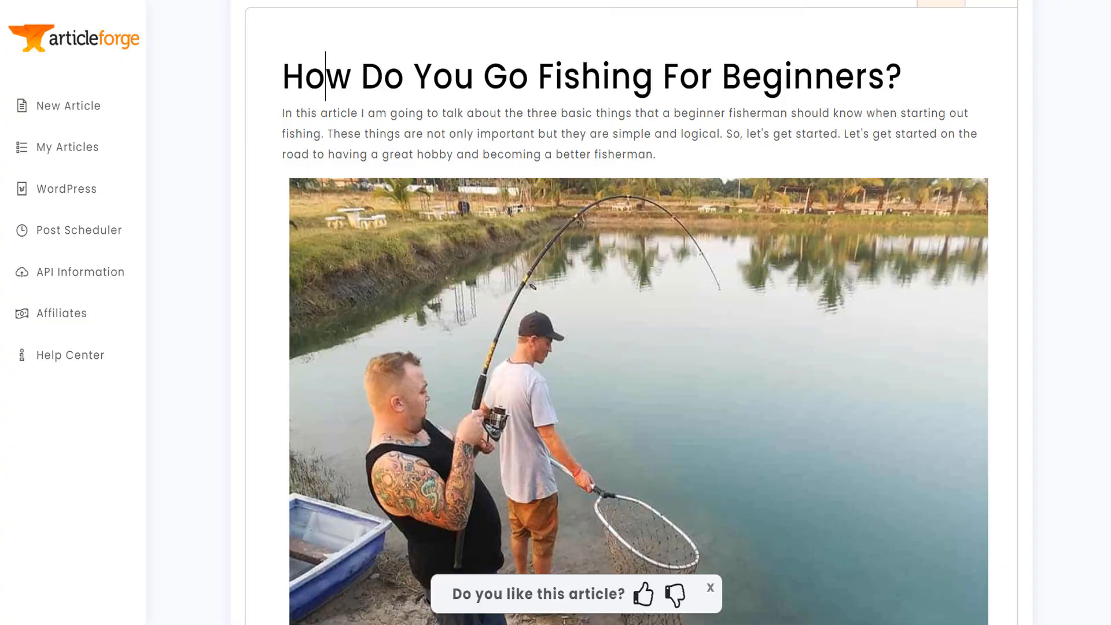
{"action": "scroll", "coordinate": [1108, 90], "scroll_direction": "down", "scroll_amount": 1}
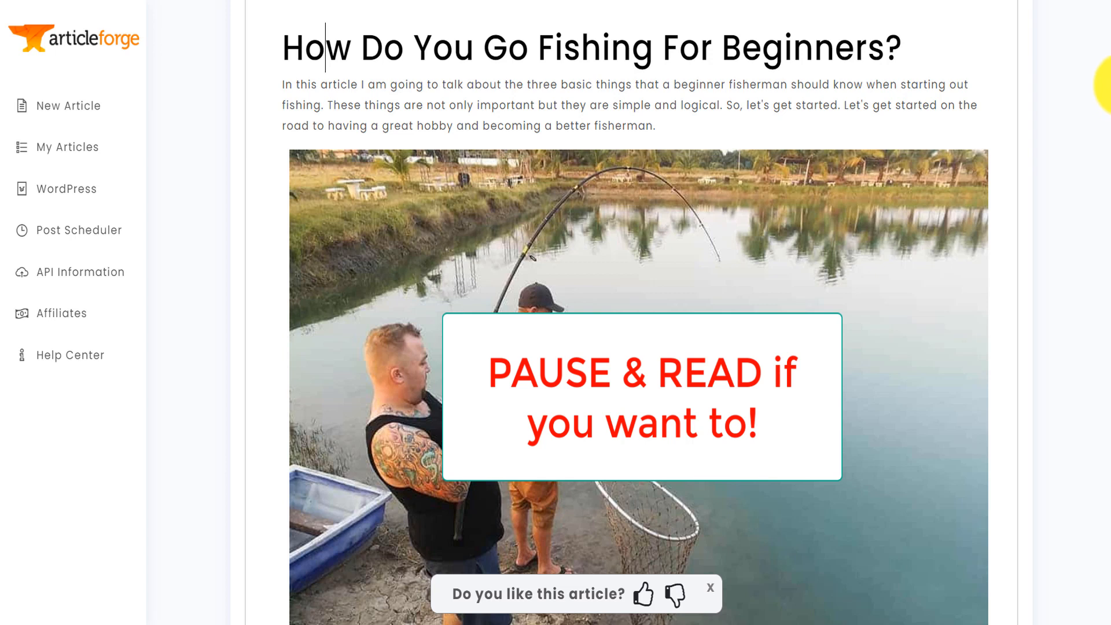
- Return to the generated article in Article Forge and read it through, from the image and body paragraphs to the embedded video
{"action": "scroll", "coordinate": [1108, 86], "scroll_direction": "down", "scroll_amount": 2}
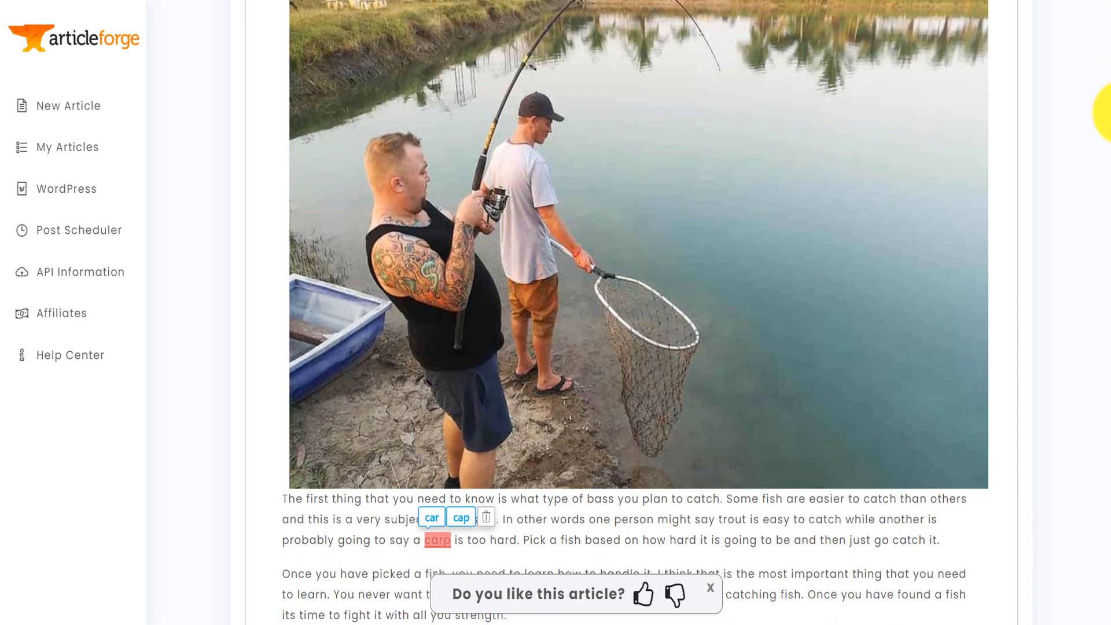
{"action": "scroll", "coordinate": [1106, 121], "scroll_direction": "down", "scroll_amount": 2}
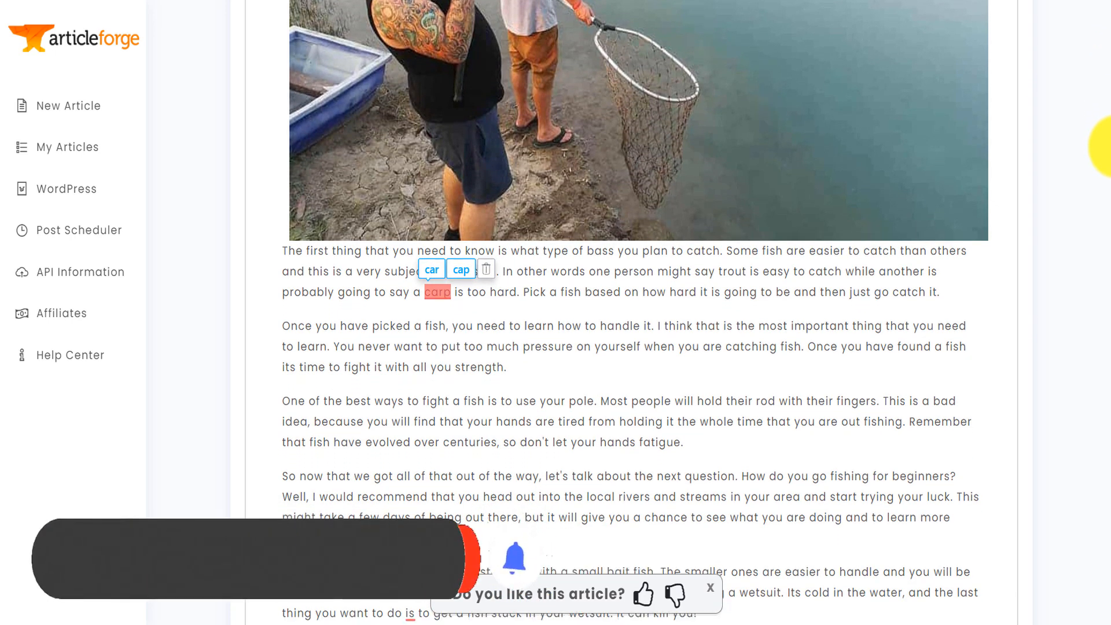
{"action": "scroll", "coordinate": [1106, 147], "scroll_direction": "down", "scroll_amount": 2}
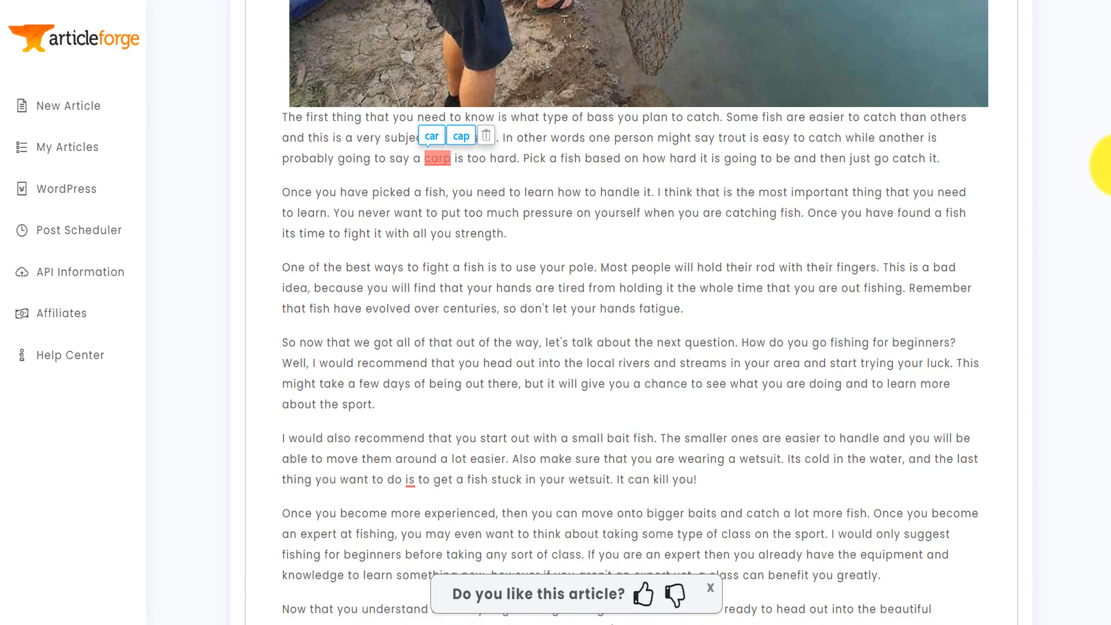
{"action": "scroll", "coordinate": [1105, 169], "scroll_direction": "down", "scroll_amount": 2}
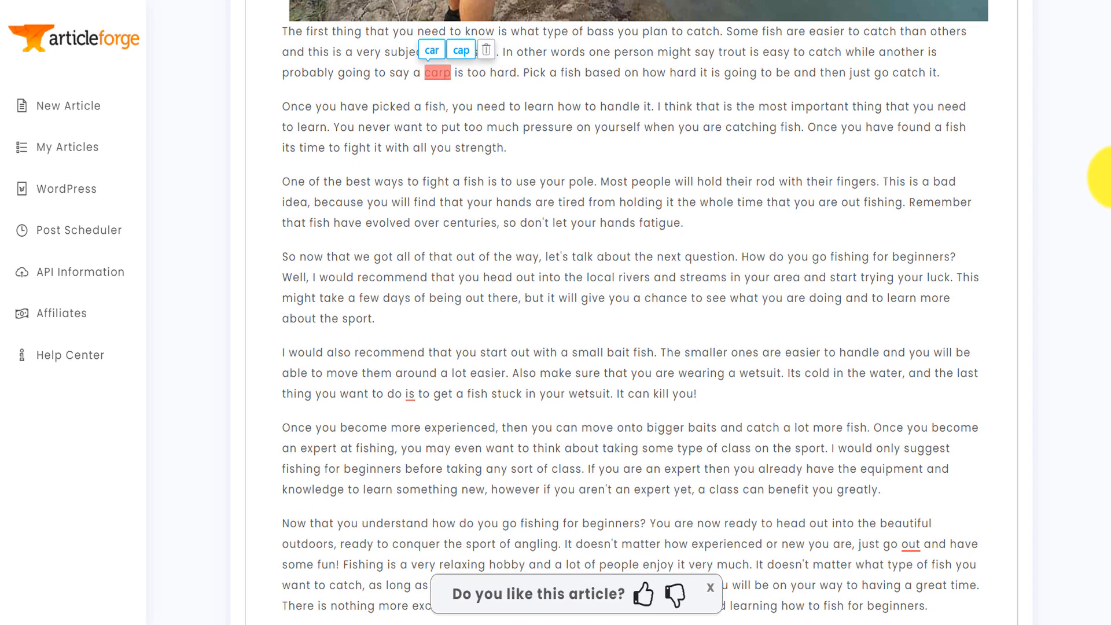
{"action": "scroll", "coordinate": [1105, 176], "scroll_direction": "down", "scroll_amount": 1}
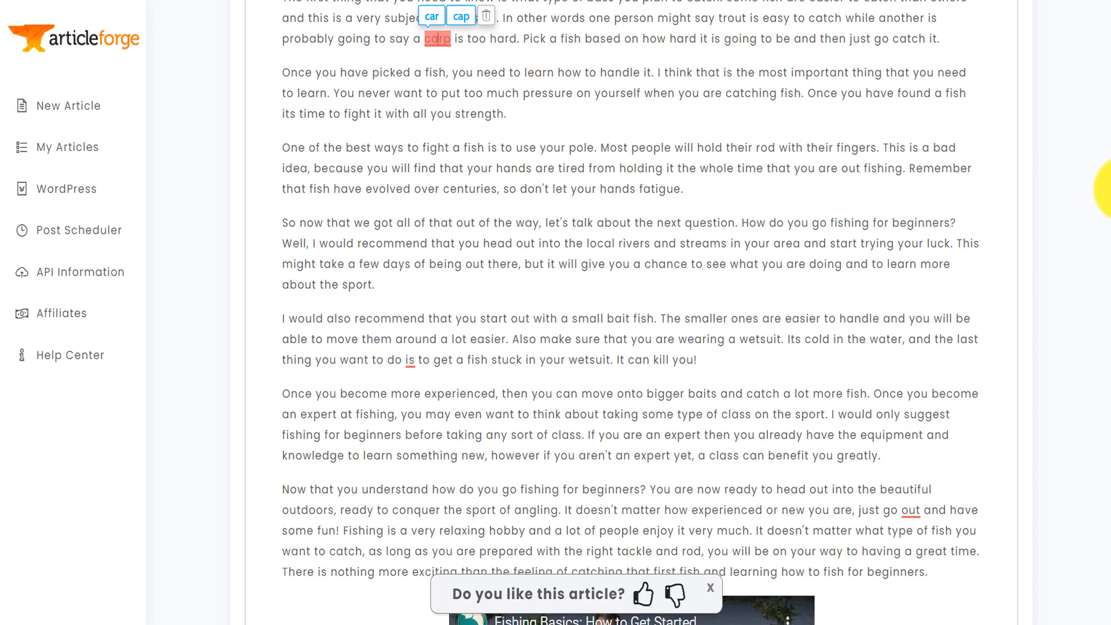
{"action": "scroll", "coordinate": [1105, 188], "scroll_direction": "down", "scroll_amount": 2}
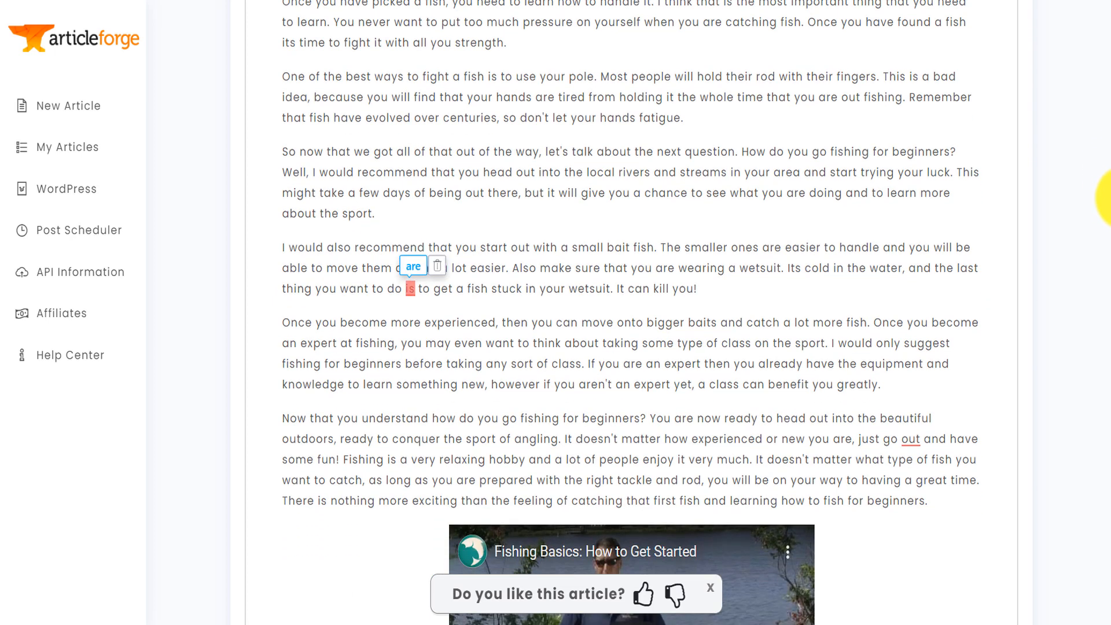
{"action": "scroll", "coordinate": [1105, 200], "scroll_direction": "down", "scroll_amount": 2}
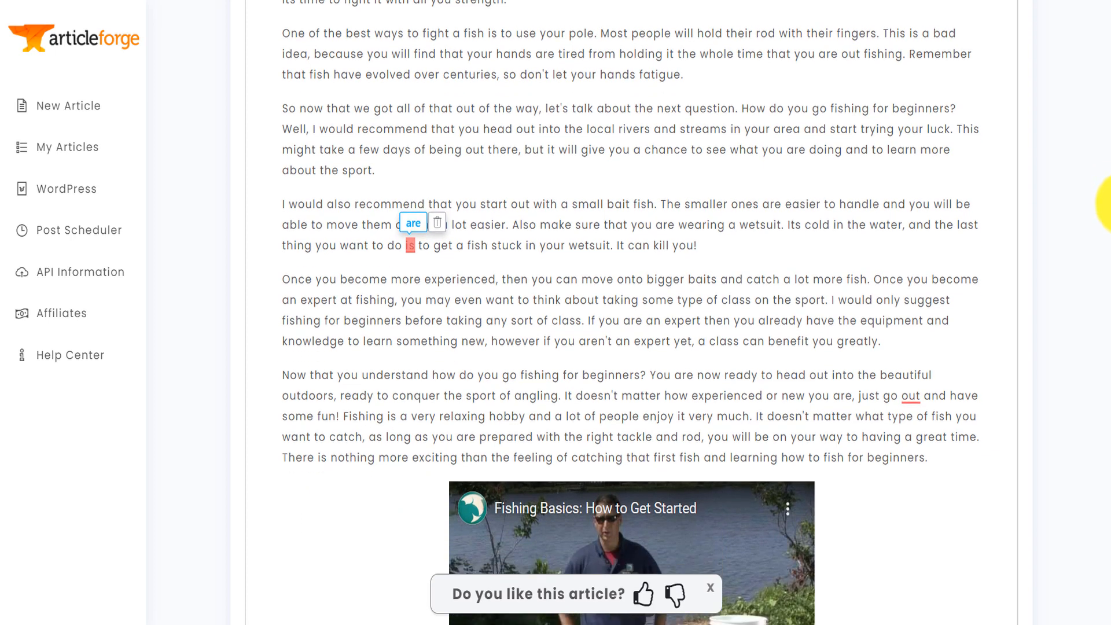
{"action": "scroll", "coordinate": [1105, 205], "scroll_direction": "down", "scroll_amount": 4}
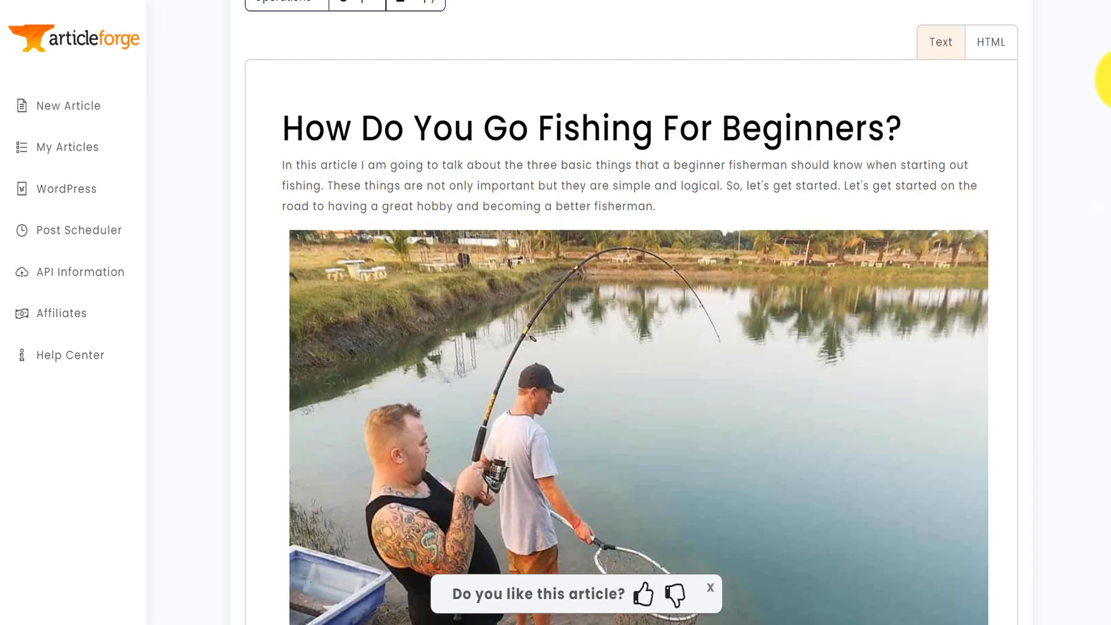
{"action": "scroll", "coordinate": [1106, 81], "scroll_direction": "down", "scroll_amount": 1}
{"action": "scroll", "coordinate": [1106, 81], "scroll_direction": "down", "scroll_amount": 10}
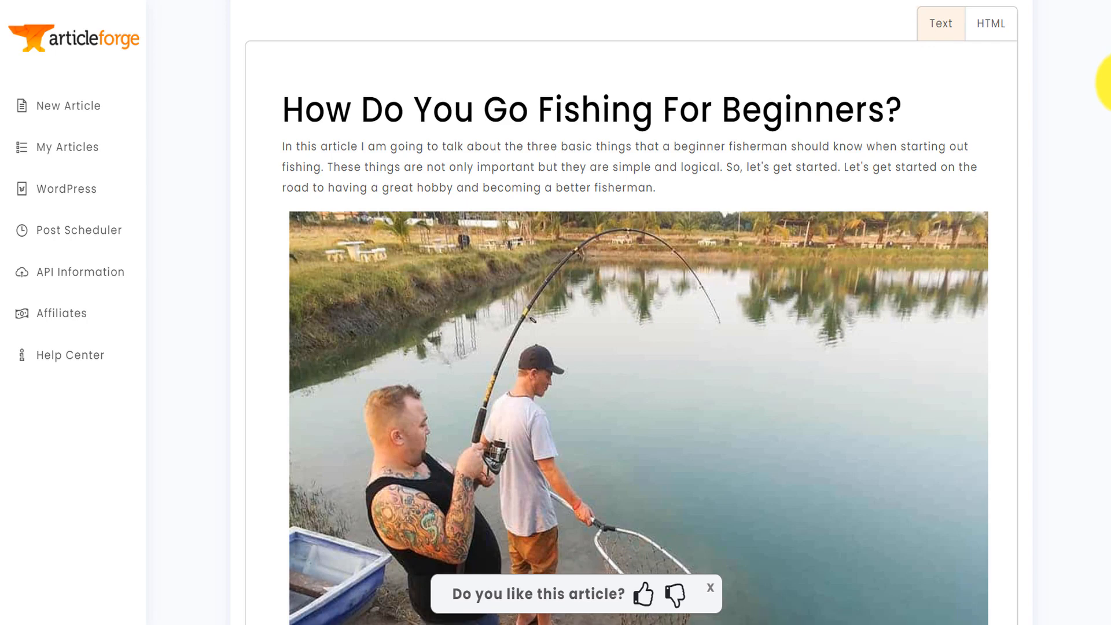
{"action": "scroll", "coordinate": [1108, 167], "scroll_direction": "down", "scroll_amount": 1}
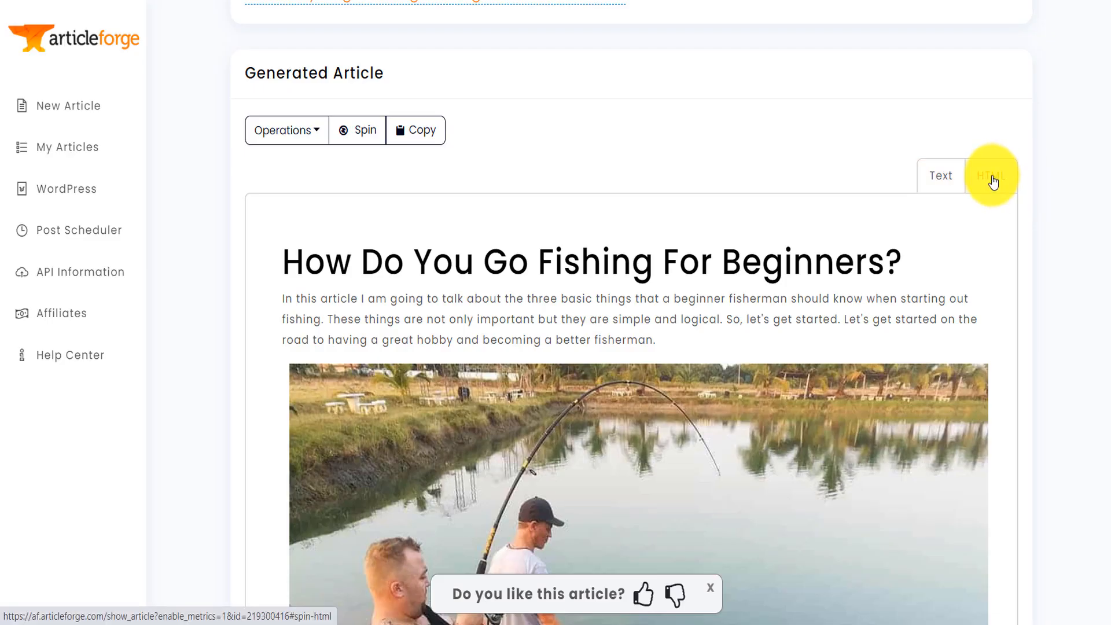
- Copy the generated article's HTML and title a new WordPress post "How do You Go Fishing for Beginners"
{"action": "left_click", "coordinate": [990, 175]}
{"action": "left_click", "coordinate": [415, 130]}
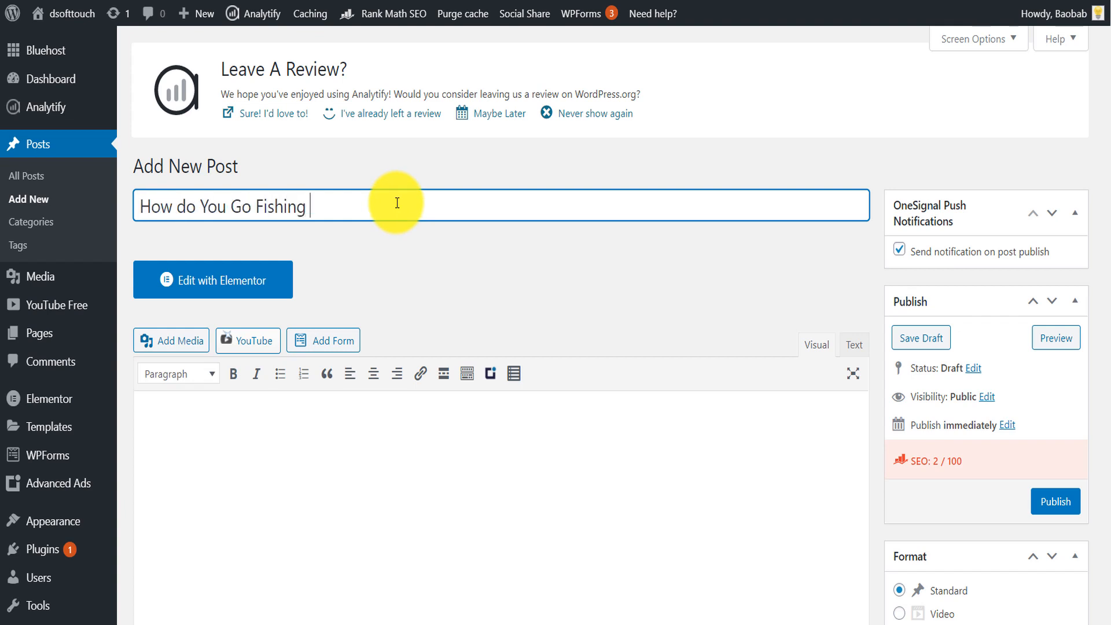
{"action": "left_click", "coordinate": [335, 427]}
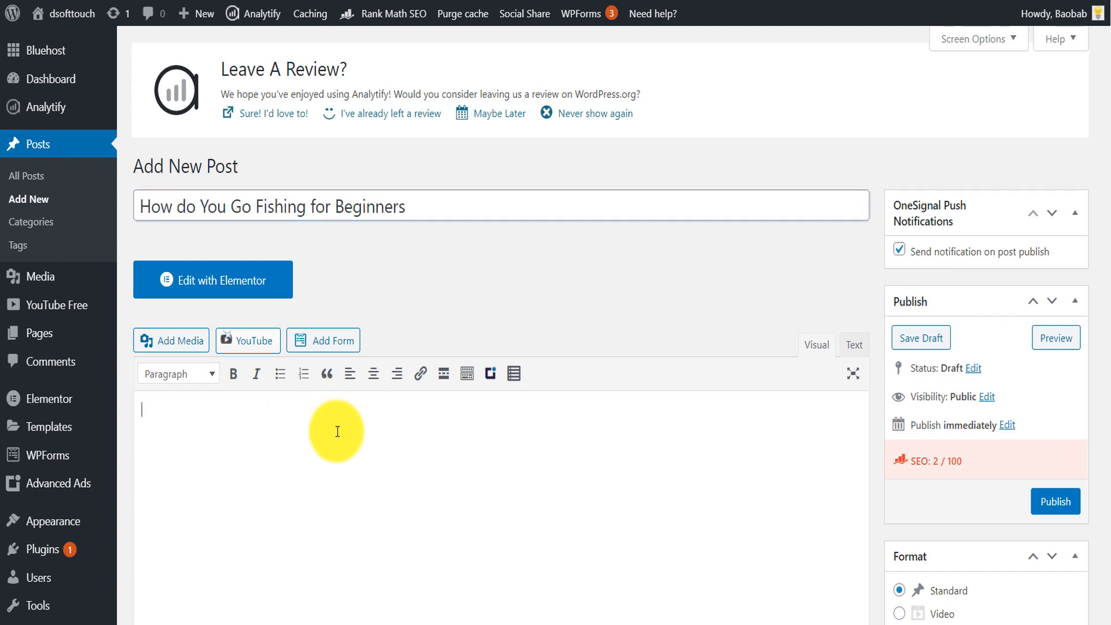
- Paste the article's HTML into the post body in Text mode and review the formatted content in Visual mode
{"action": "left_click", "coordinate": [864, 351]}
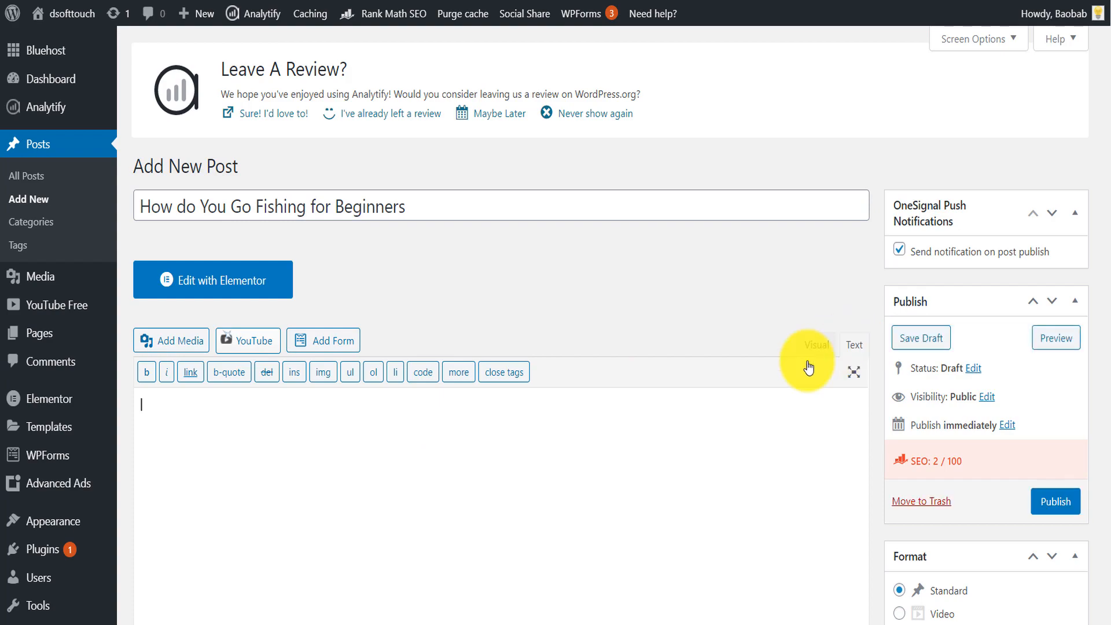
{"action": "key", "text": "ctrl+v"}
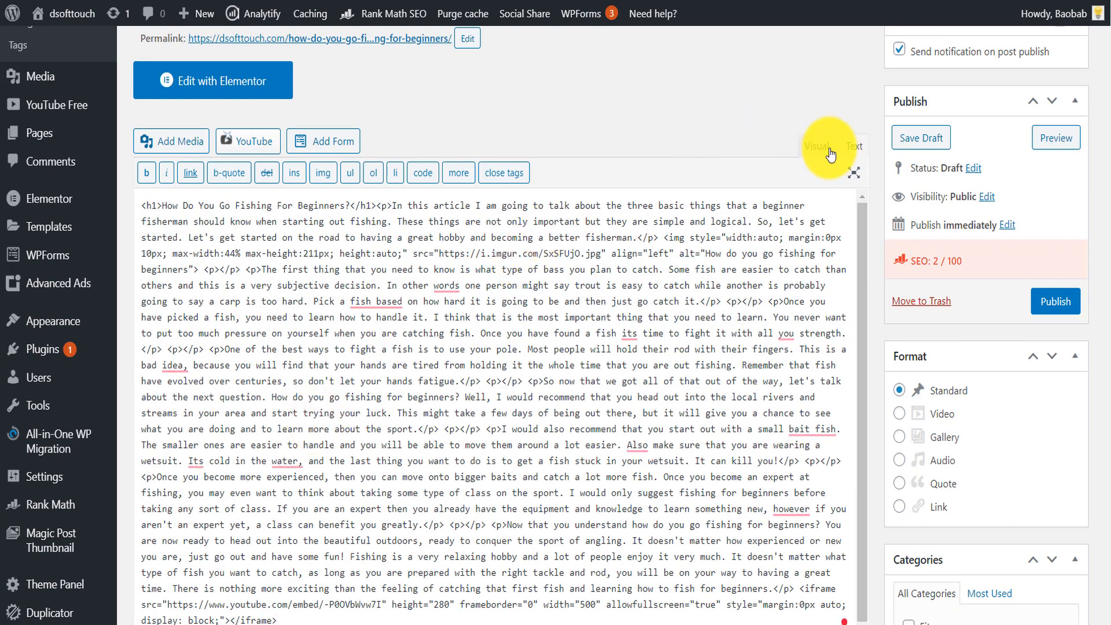
{"action": "left_click", "coordinate": [802, 149]}
{"action": "scroll", "coordinate": [408, 455], "scroll_direction": "up", "scroll_amount": 10}
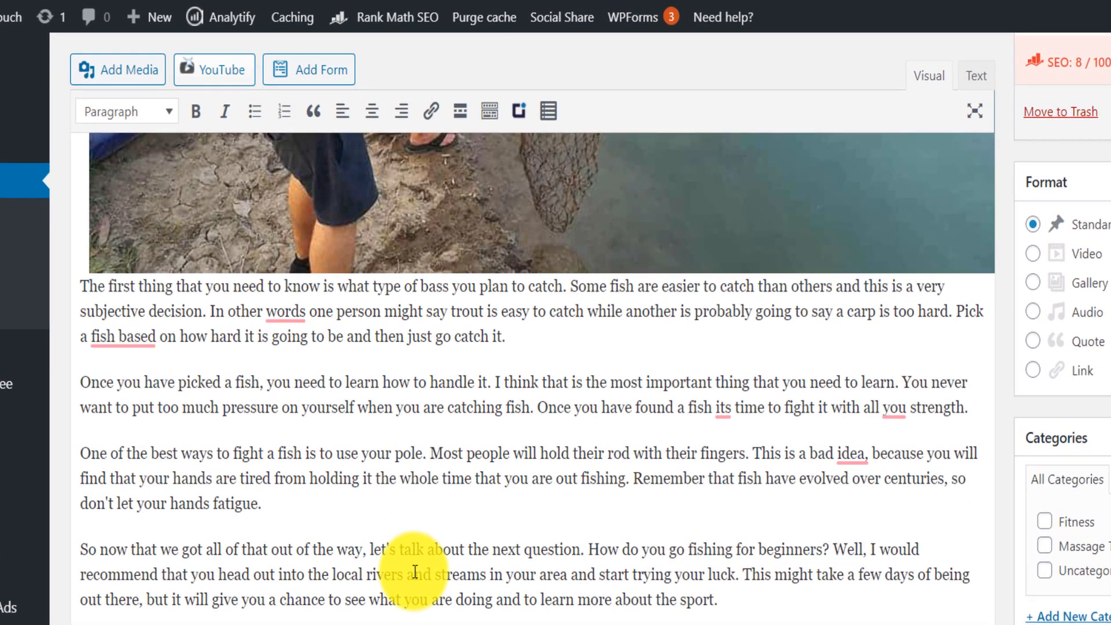
- Accept the grammar corrections "words,", "it's" and "your" in the paragraphs below the fishing image
{"action": "mouse_move", "coordinate": [297, 308]}
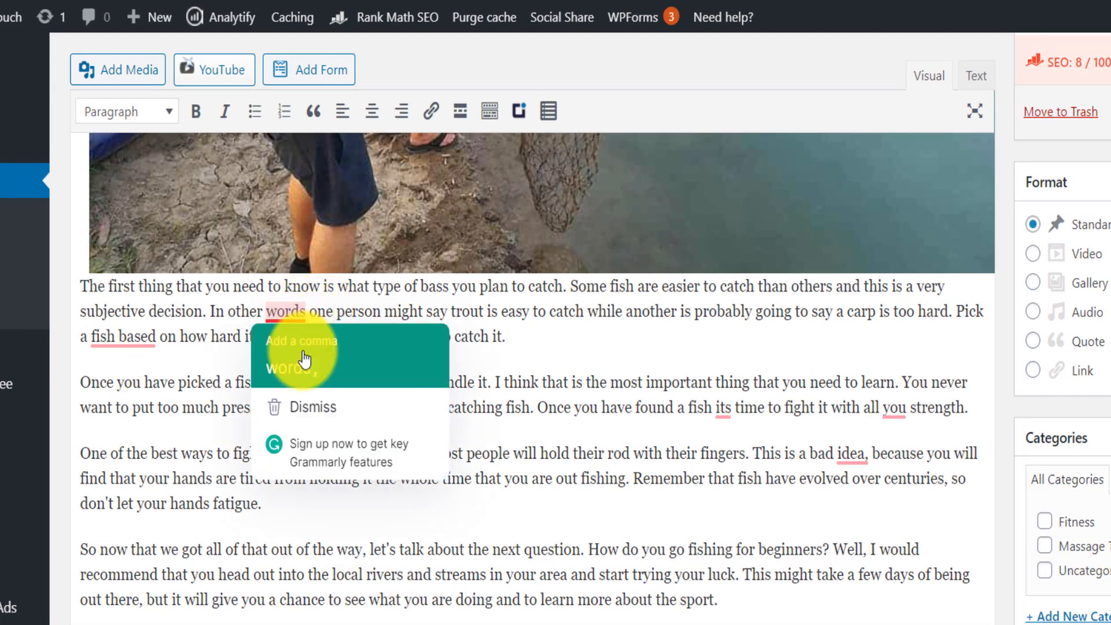
{"action": "left_click", "coordinate": [287, 365]}
{"action": "mouse_move", "coordinate": [156, 337]}
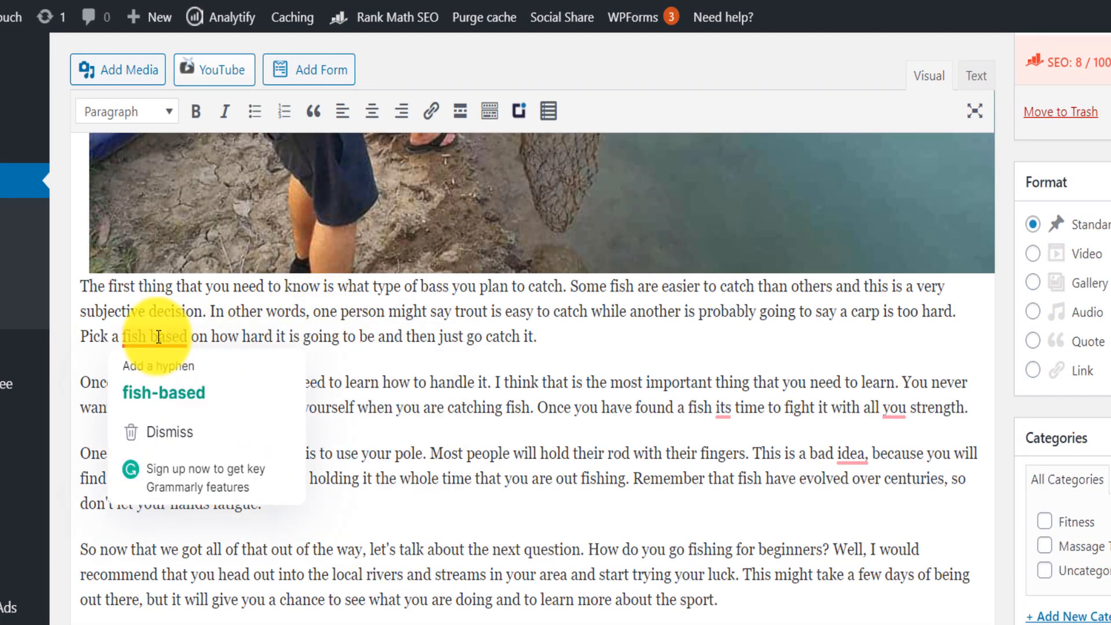
{"action": "mouse_move", "coordinate": [723, 408]}
{"action": "left_click", "coordinate": [723, 462]}
{"action": "mouse_move", "coordinate": [908, 414]}
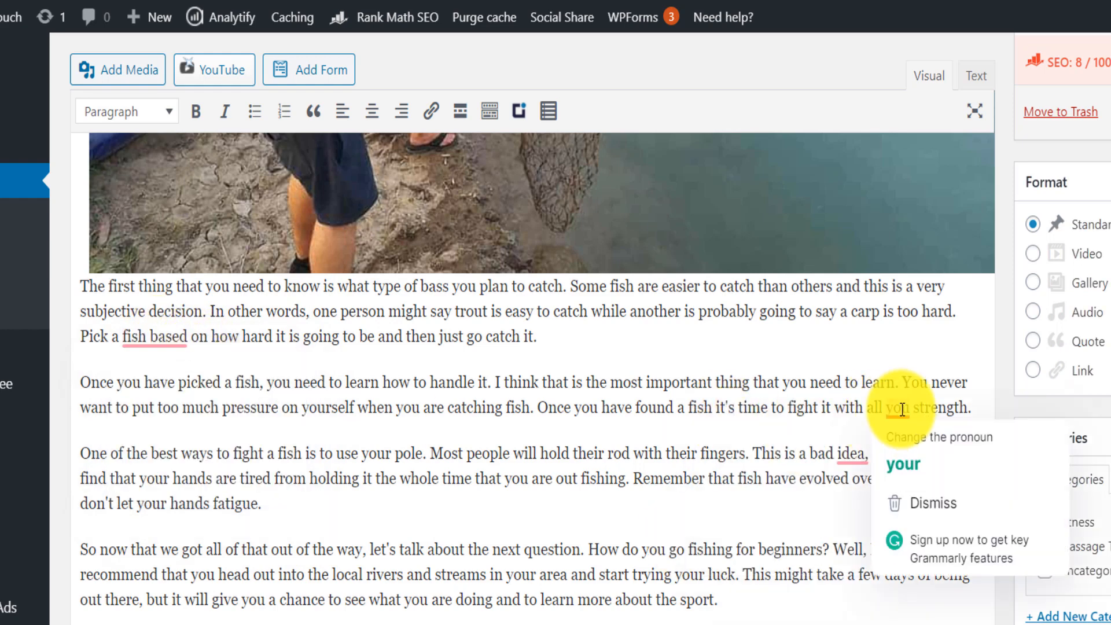
{"action": "left_click", "coordinate": [903, 464]}
- Correct the wetsuit paragraph by accepting "baitfish" and "Also," and removing the comma after "water"
{"action": "mouse_move", "coordinate": [469, 624]}
{"action": "left_click", "coordinate": [469, 519]}
{"action": "scroll", "coordinate": [324, 452], "scroll_direction": "down", "scroll_amount": 4}
{"action": "mouse_move", "coordinate": [221, 256]}
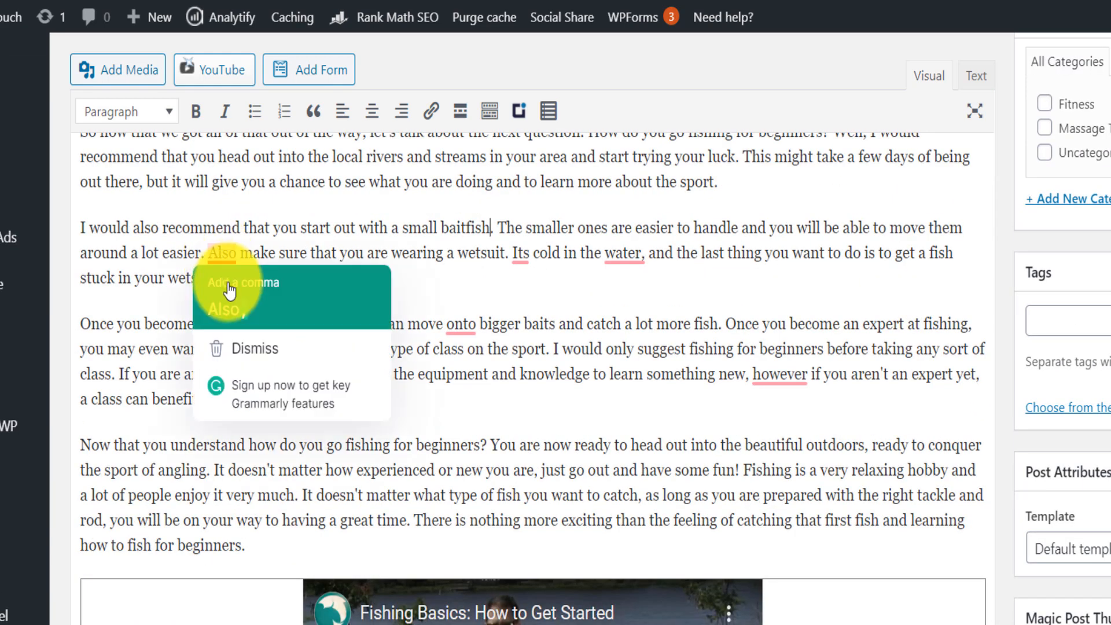
{"action": "left_click", "coordinate": [228, 294]}
{"action": "mouse_move", "coordinate": [625, 253]}
{"action": "left_click", "coordinate": [615, 278]}
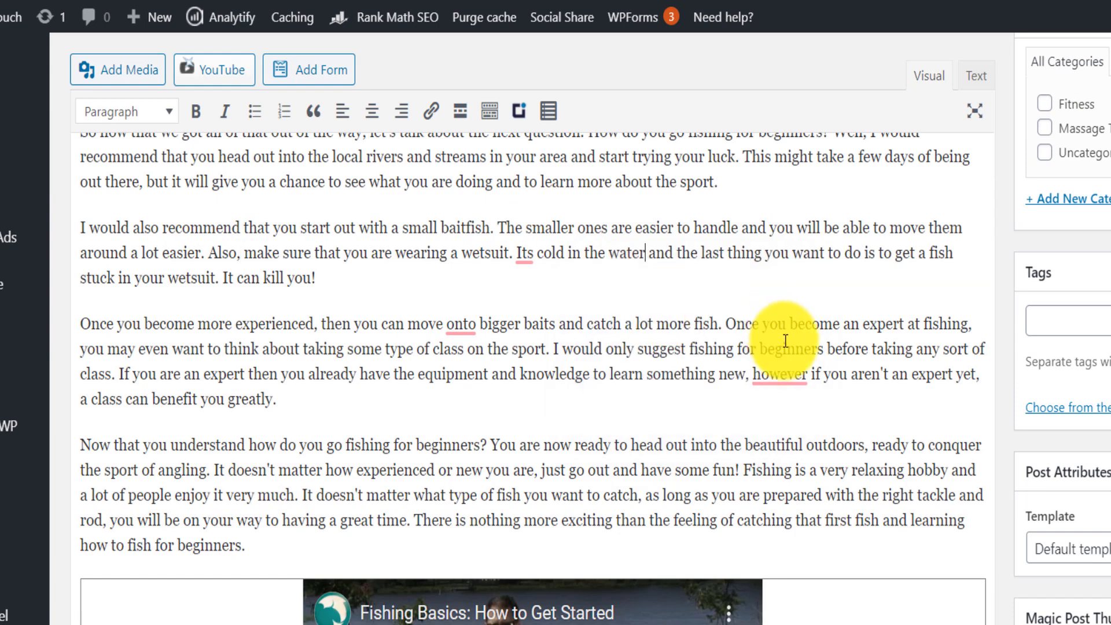
- Change "however" to "however," and "onto" to "on to" in the paragraph about becoming more experienced
{"action": "mouse_move", "coordinate": [788, 383]}
{"action": "left_click", "coordinate": [797, 409]}
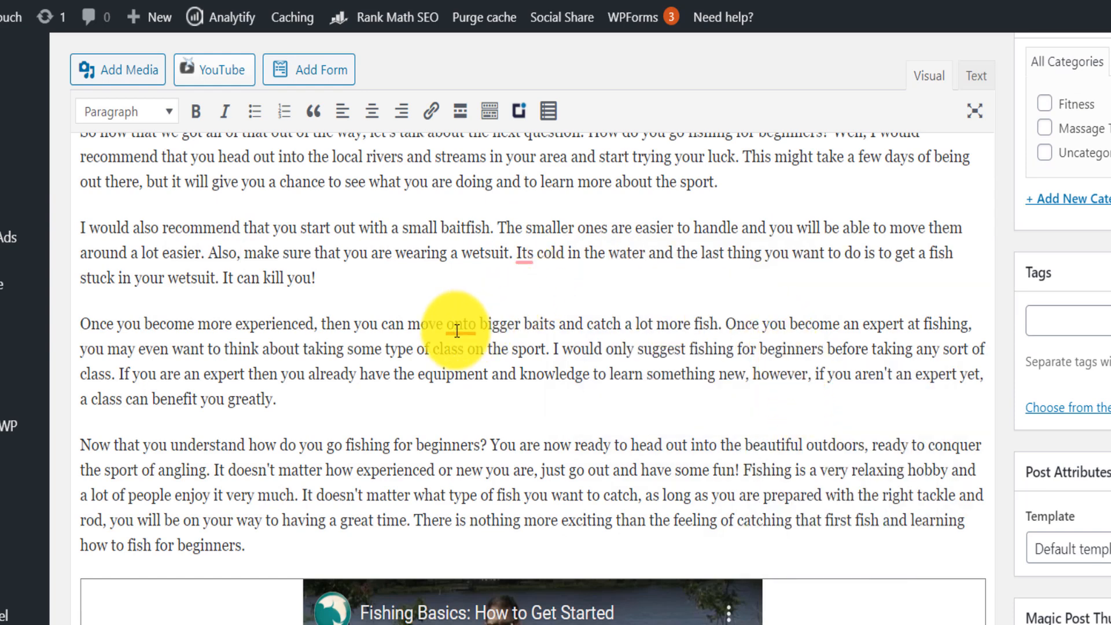
{"action": "mouse_move", "coordinate": [460, 329]}
{"action": "left_click", "coordinate": [472, 359]}
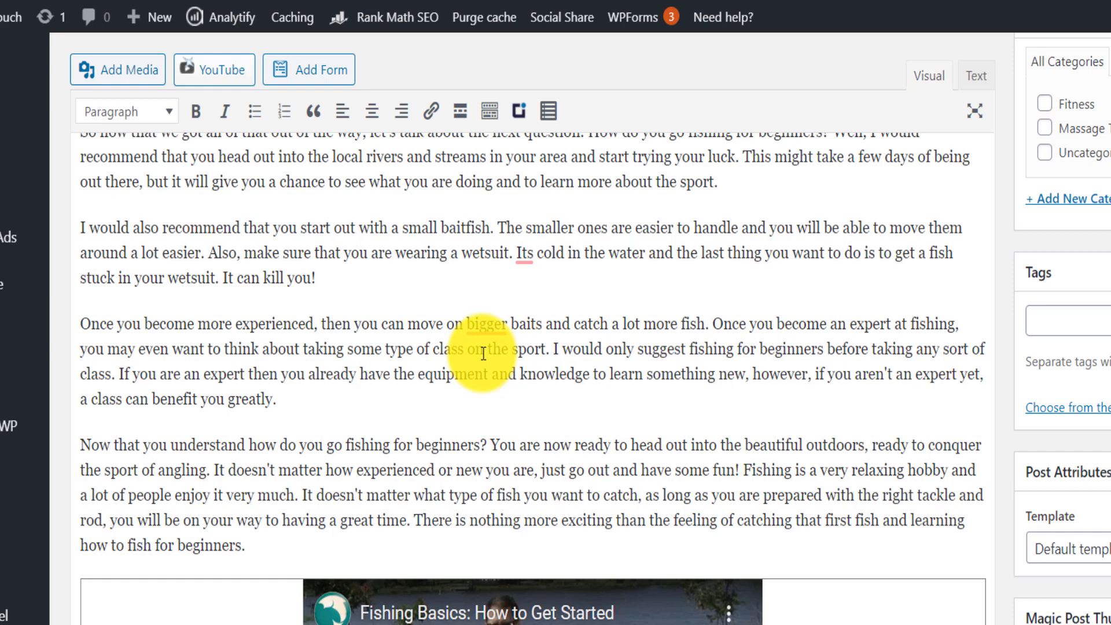
{"action": "type", "text": "to"}
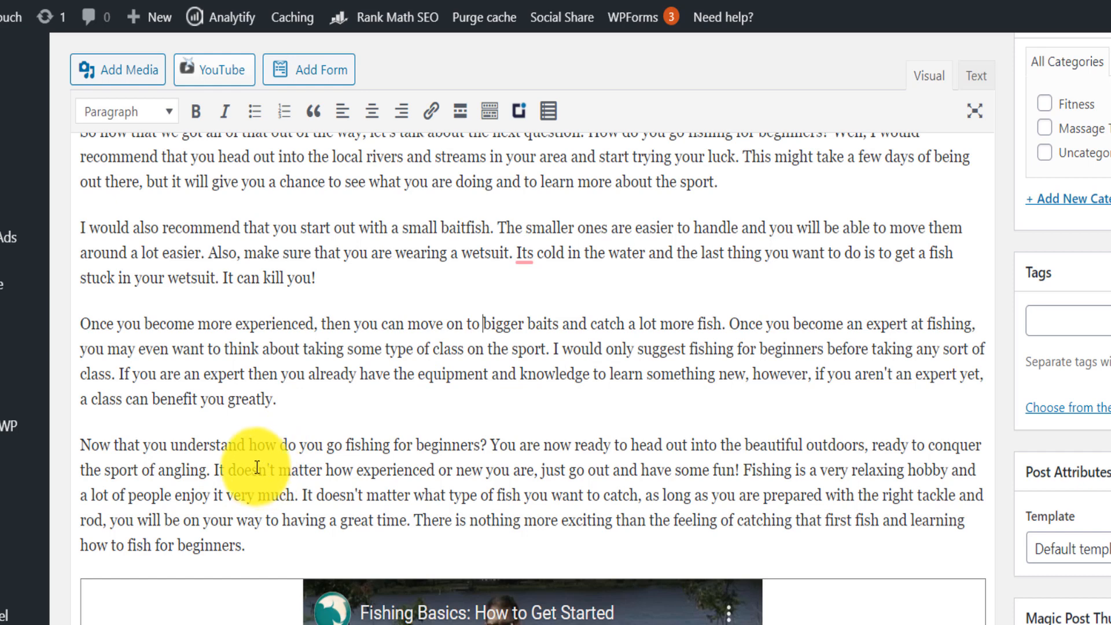
- Split the closing paragraph after "the sport of angling." and "enjoy it very much.", and break the baitfish paragraph after "wetsuit."
{"action": "left_click", "coordinate": [212, 468]}
{"action": "key", "text": "Return"}
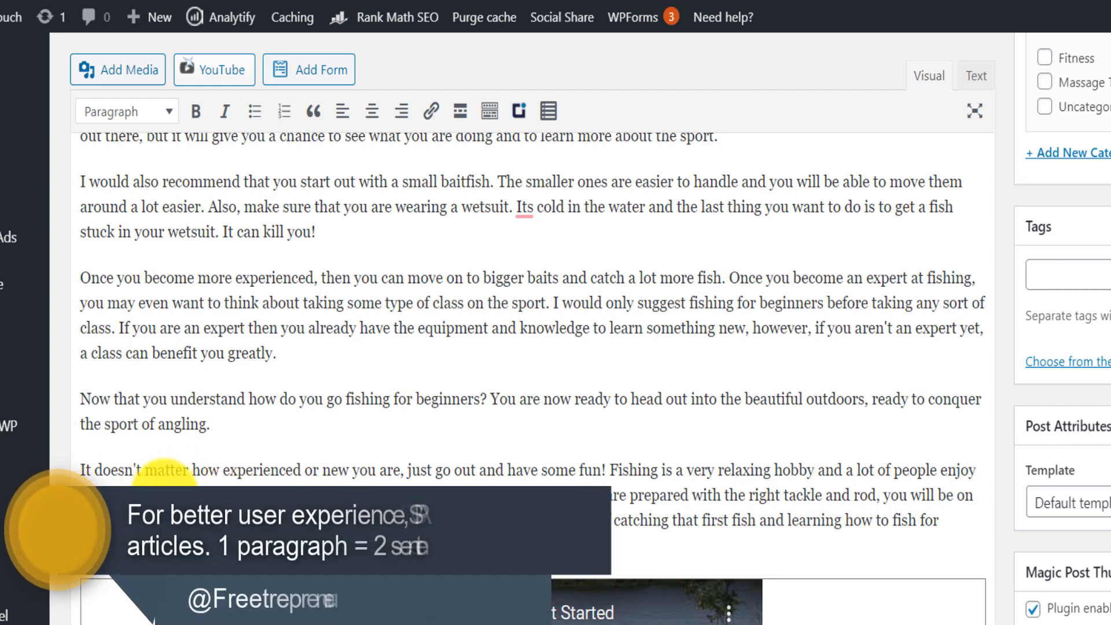
{"action": "left_click", "coordinate": [166, 493]}
{"action": "key", "text": "Return"}
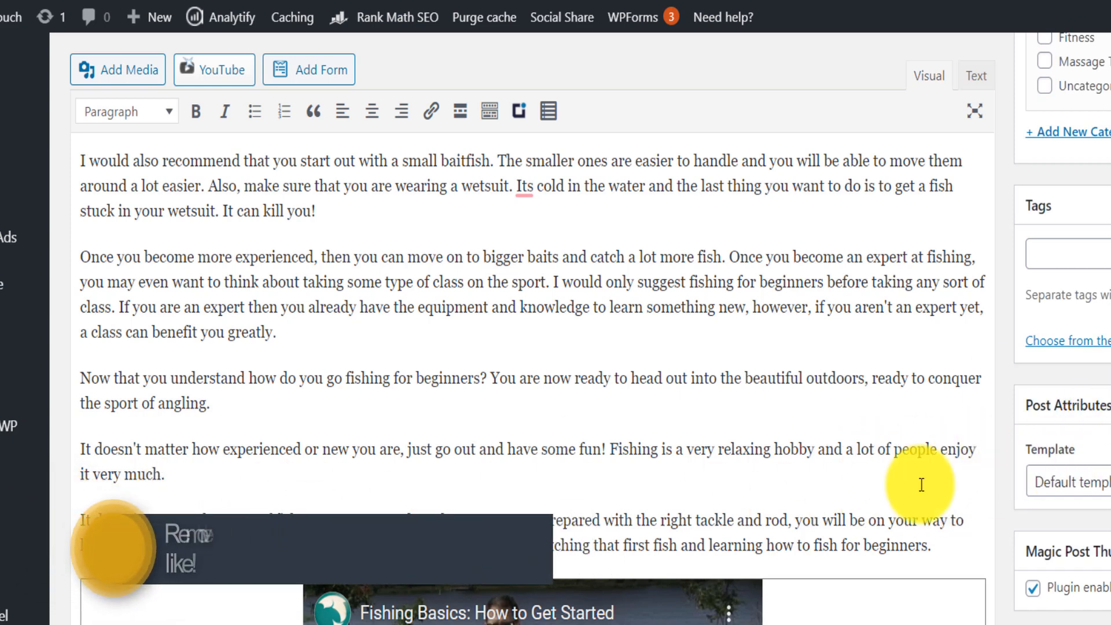
{"action": "scroll", "coordinate": [752, 471], "scroll_direction": "up", "scroll_amount": 3}
{"action": "left_click", "coordinate": [560, 479]}
{"action": "key", "text": "Return"}
- Split the earlier body paragraphs after "use your pole.", "when you are catching fish." and "you plan to catch."
{"action": "scroll", "coordinate": [515, 373], "scroll_direction": "up", "scroll_amount": 5}
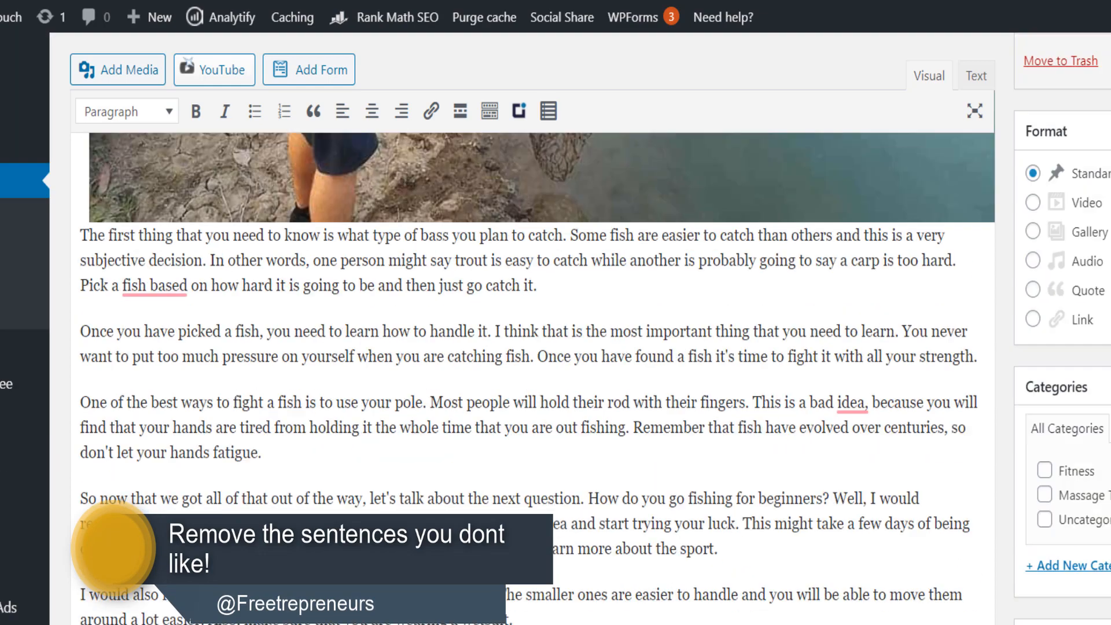
{"action": "left_click", "coordinate": [427, 471]}
{"action": "key", "text": "Return"}
{"action": "left_click", "coordinate": [533, 304]}
{"action": "key", "text": "Return"}
{"action": "left_click", "coordinate": [571, 182]}
{"action": "key", "text": "Return"}
- Remove the comma after "idea" in the paragraph about holding the rod with the fingers
{"action": "left_click_drag", "start_coordinate": [559, 562], "coordinate": [564, 513]}
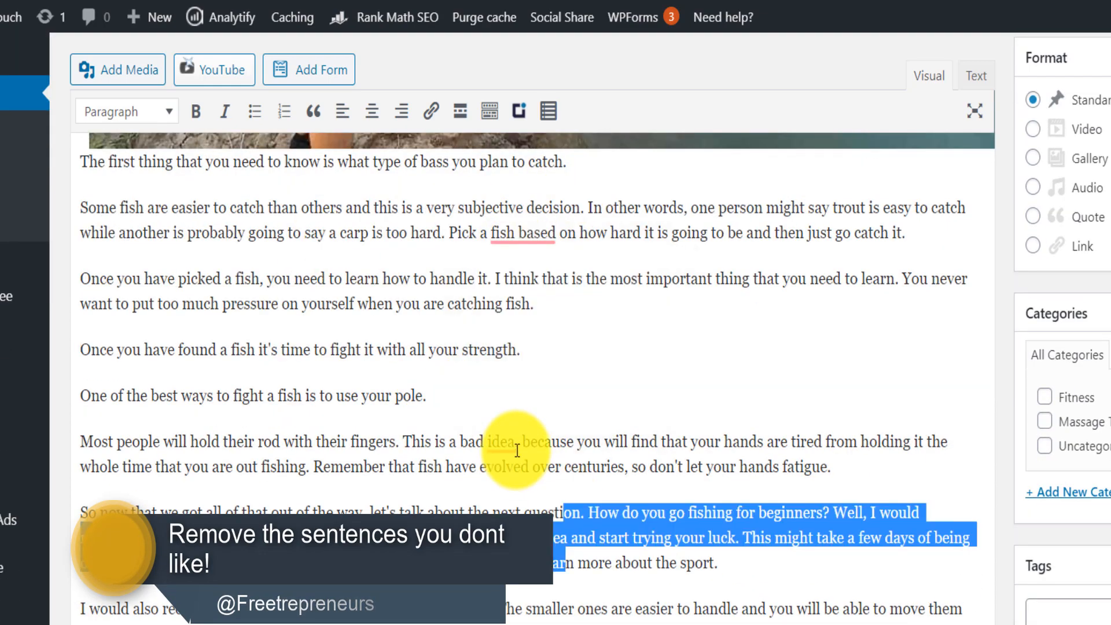
{"action": "left_click", "coordinate": [518, 443]}
{"action": "key", "text": "BackSpace"}
{"action": "scroll", "coordinate": [518, 442], "scroll_direction": "up", "scroll_amount": 8}
{"action": "scroll", "coordinate": [788, 431], "scroll_direction": "down", "scroll_amount": 15}
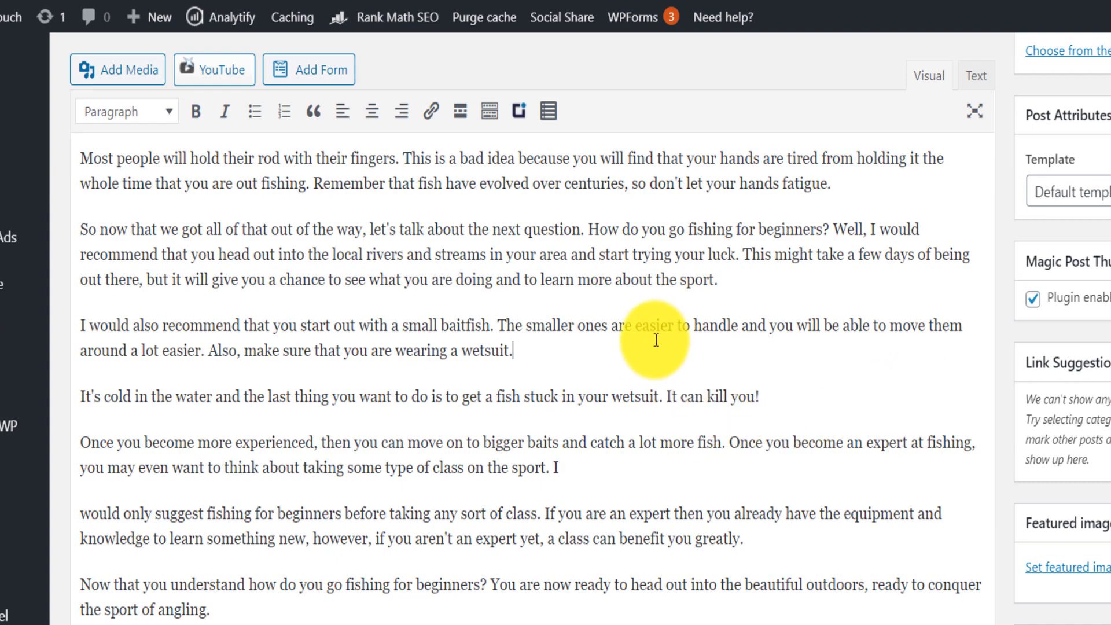
- Add an empty paragraph after the "wetsuit." sentence and search Pixabay for "fishing" in a new browser tab
{"action": "key", "text": "Return"}
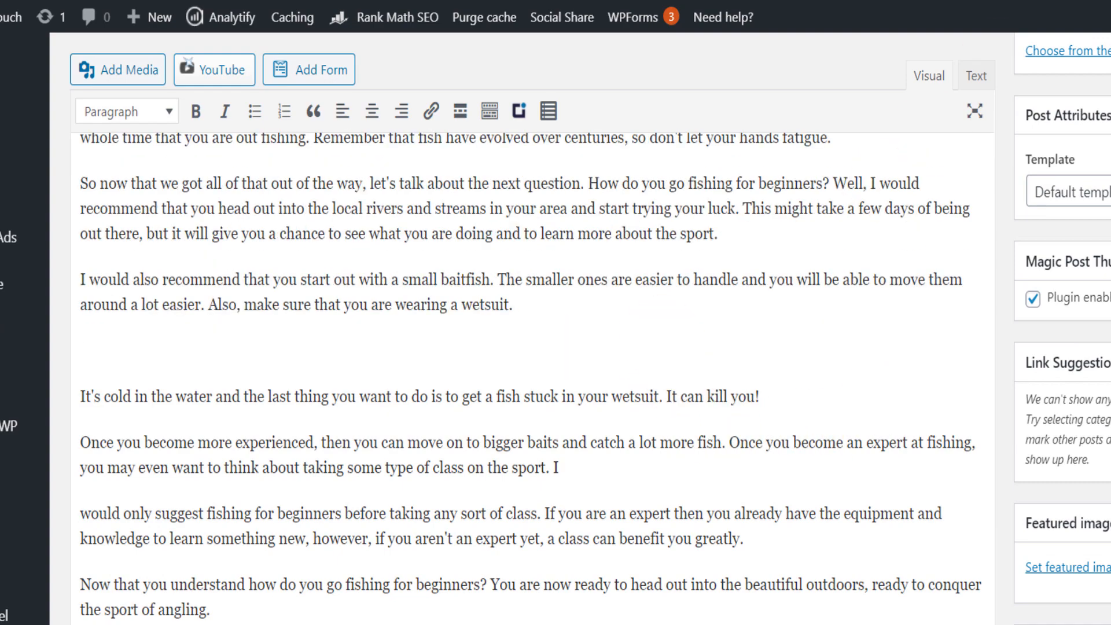
{"action": "key", "text": "ctrl+t"}
{"action": "type", "text": "pixab"}
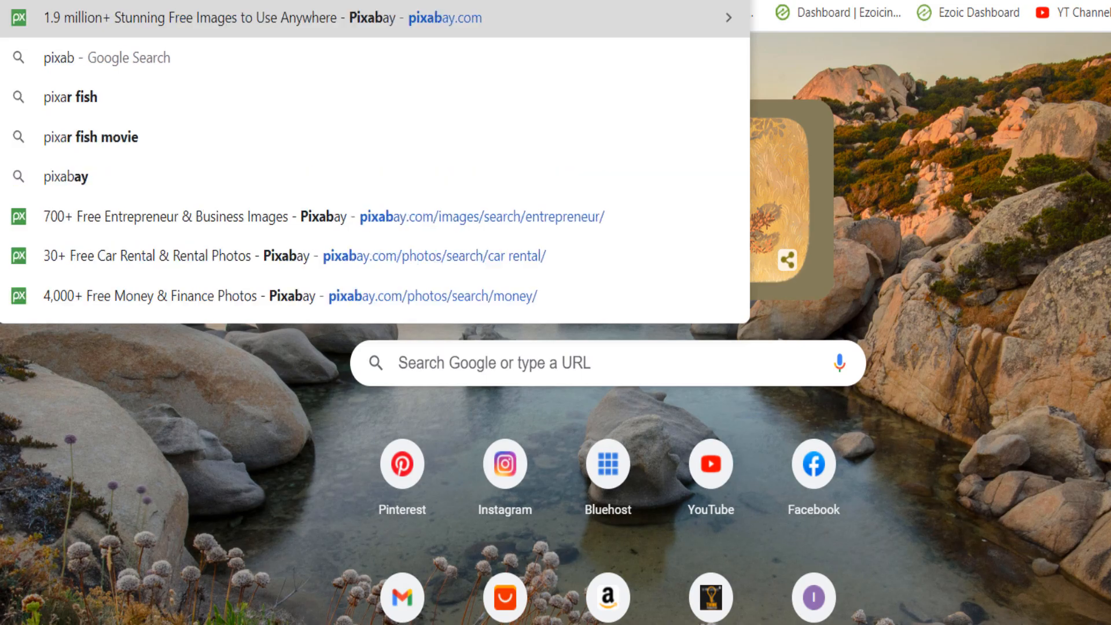
{"action": "key", "text": "Return"}
{"action": "type", "text": "fishing"}
{"action": "key", "text": "Return"}
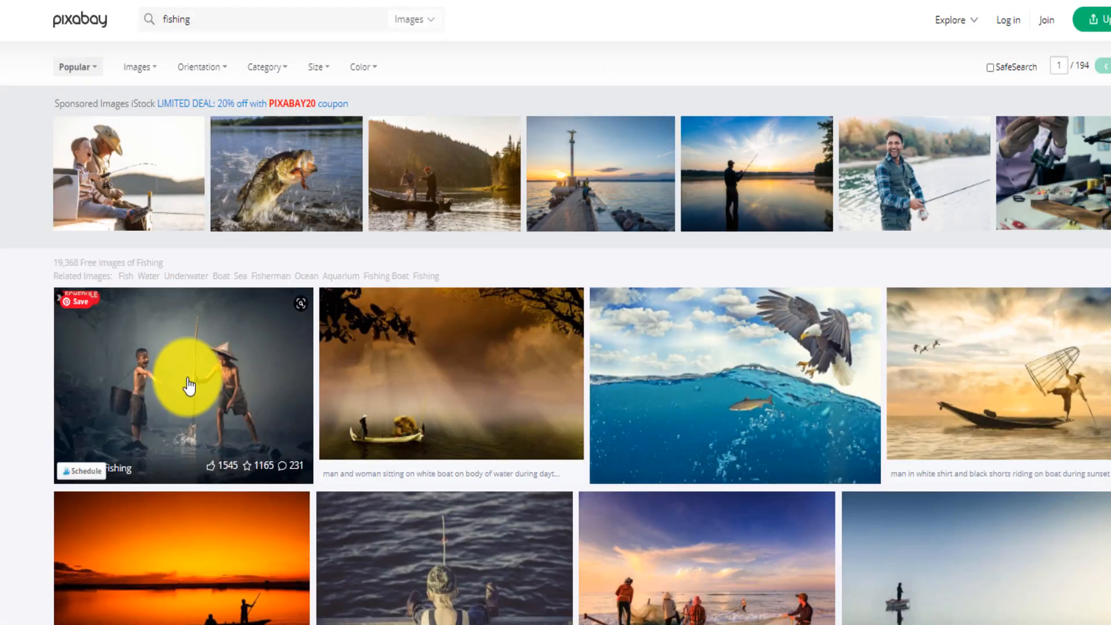
- Copy the Pixabay photo of two boys fishing, bring it into the post below the wetsuit sentence and return to Visual mode
{"action": "left_click", "coordinate": [185, 390]}
{"action": "right_click", "coordinate": [581, 325]}
{"action": "left_click", "coordinate": [615, 556]}
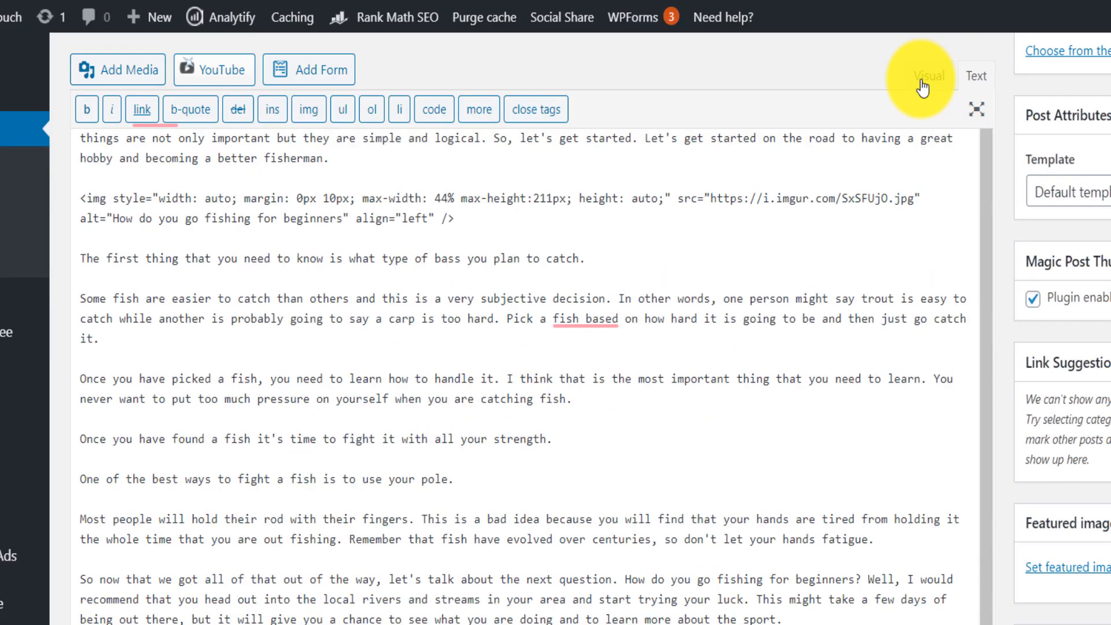
{"action": "left_click", "coordinate": [926, 81]}
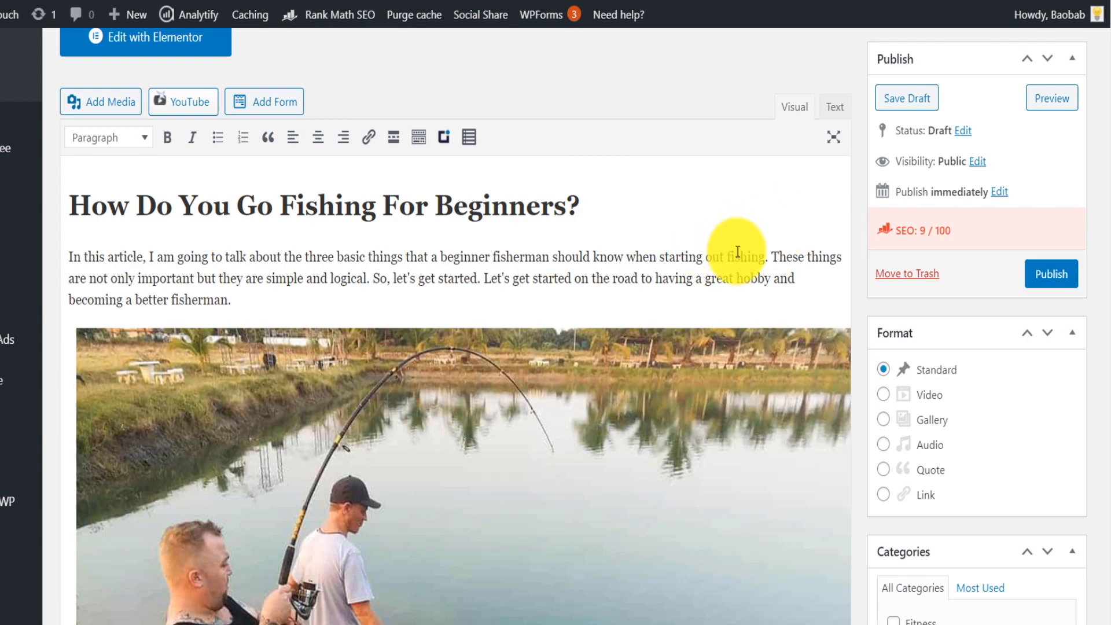
- Switch to the "how to fish" Google results and copy the link address of Take Me Fishing's beginner's guide
{"action": "key", "text": "ctrl+t"}
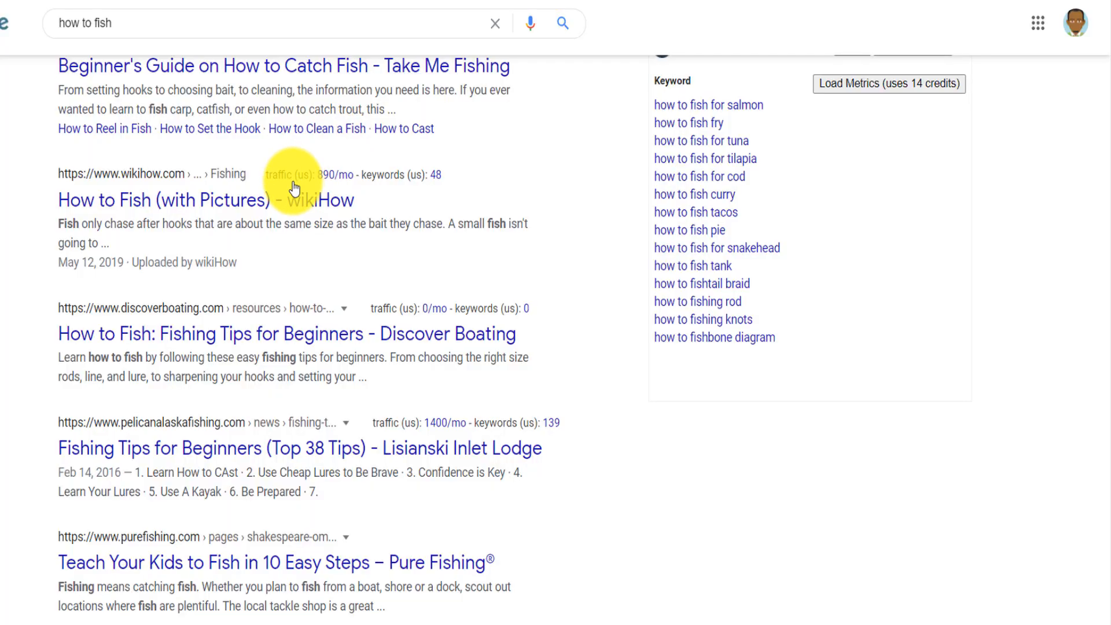
{"action": "scroll", "coordinate": [223, 201], "scroll_direction": "up", "scroll_amount": 7}
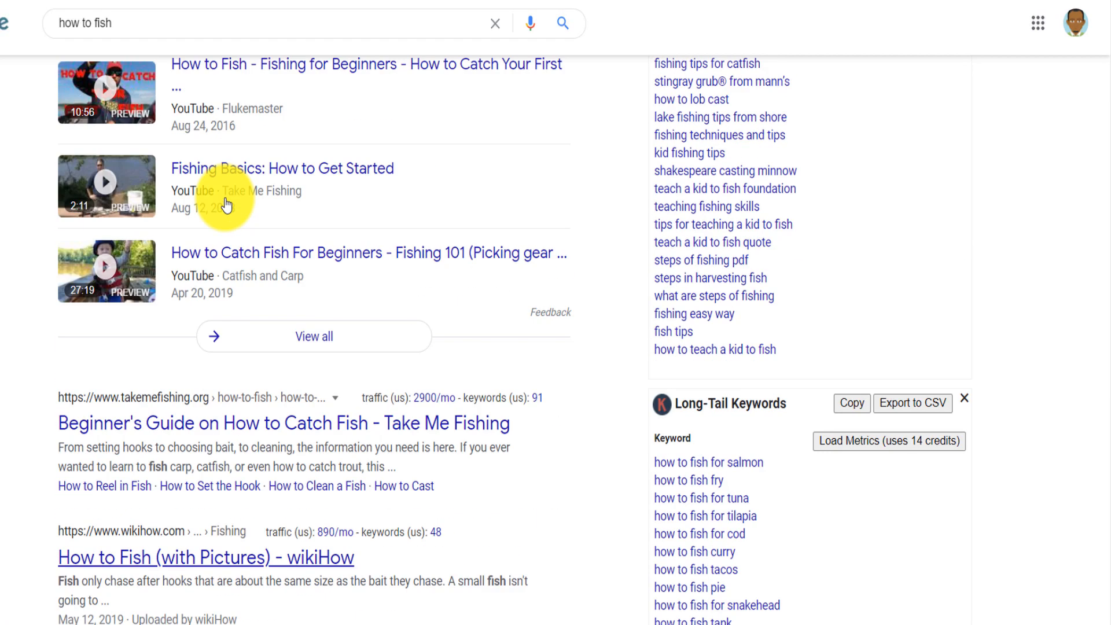
{"action": "right_click", "coordinate": [137, 427]}
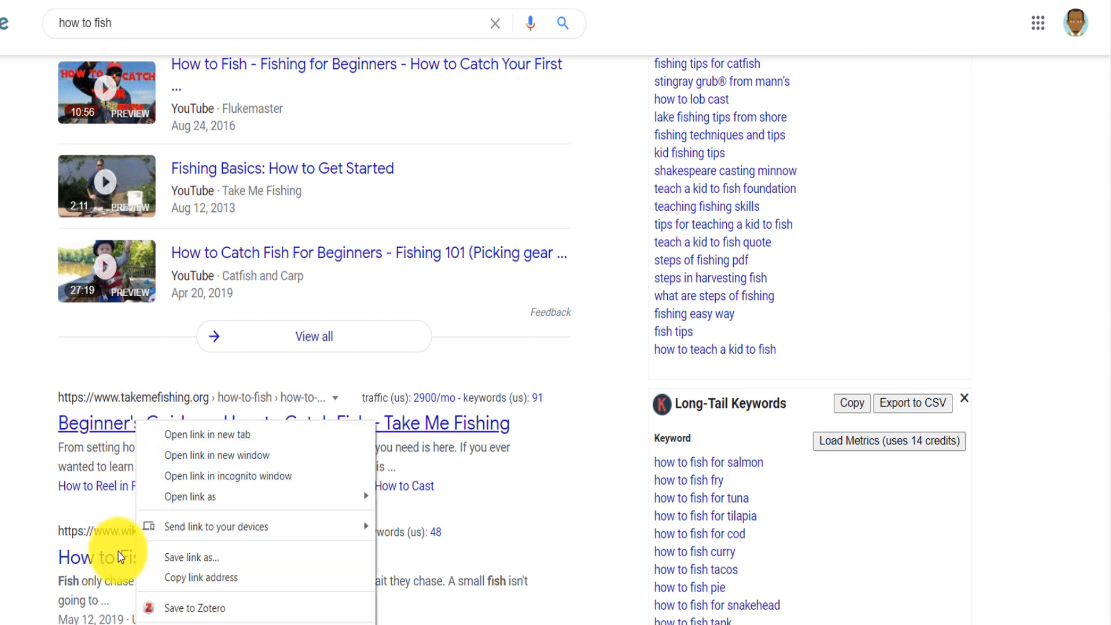
{"action": "left_click", "coordinate": [174, 576]}
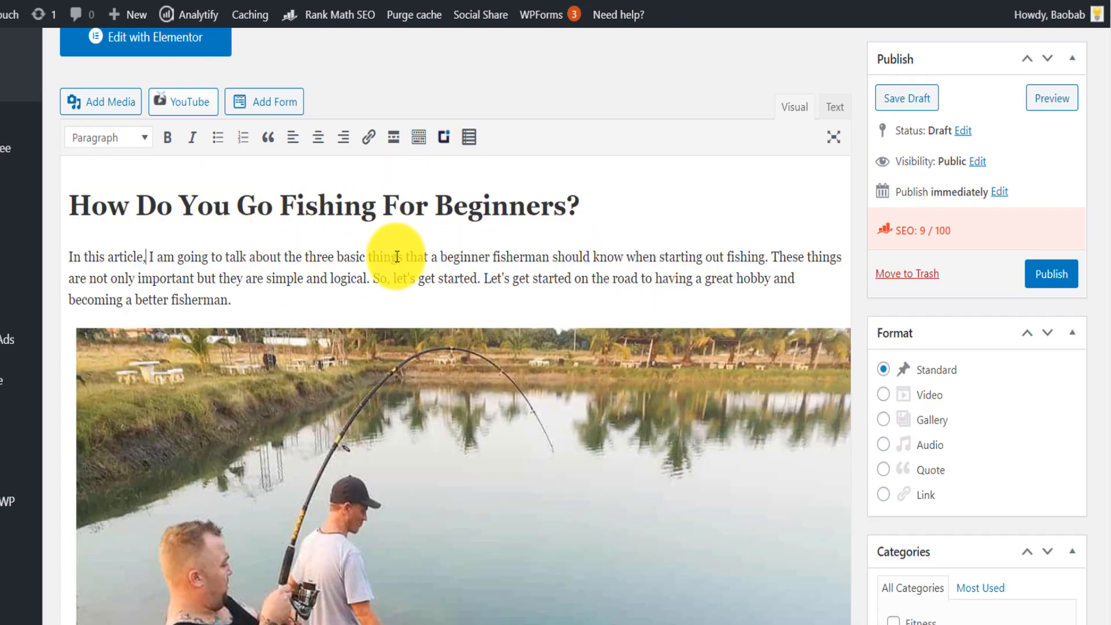
- Link the phrase "fish have evolved over centuries" in the rod-holding paragraph to an external fishing page
{"action": "scroll", "coordinate": [409, 260], "scroll_direction": "down", "scroll_amount": 8}
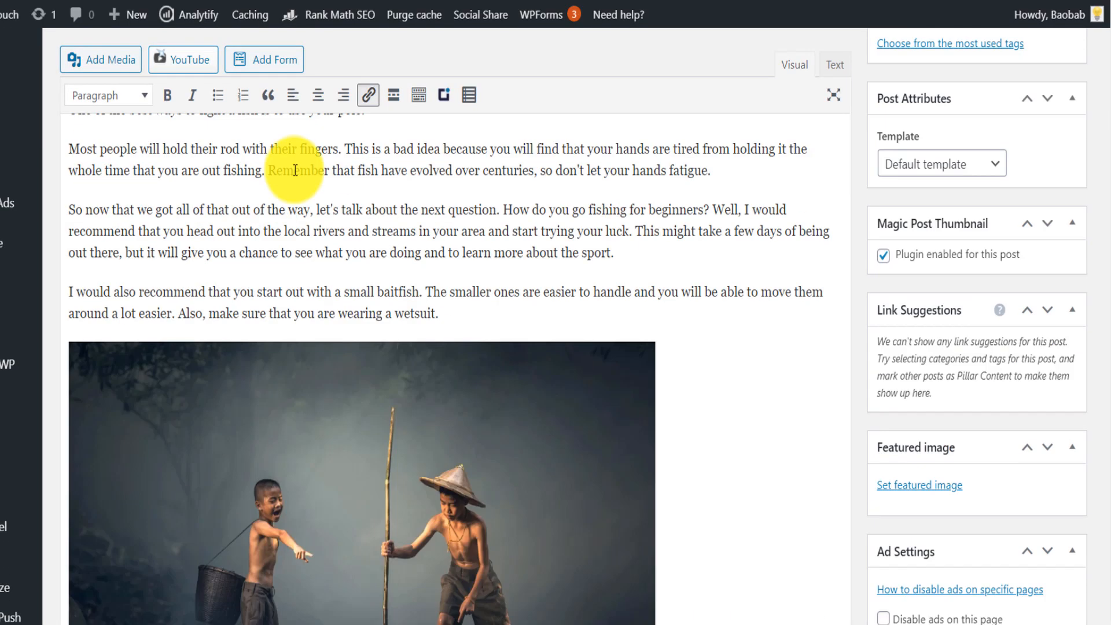
{"action": "left_click_drag", "start_coordinate": [357, 170], "coordinate": [534, 169]}
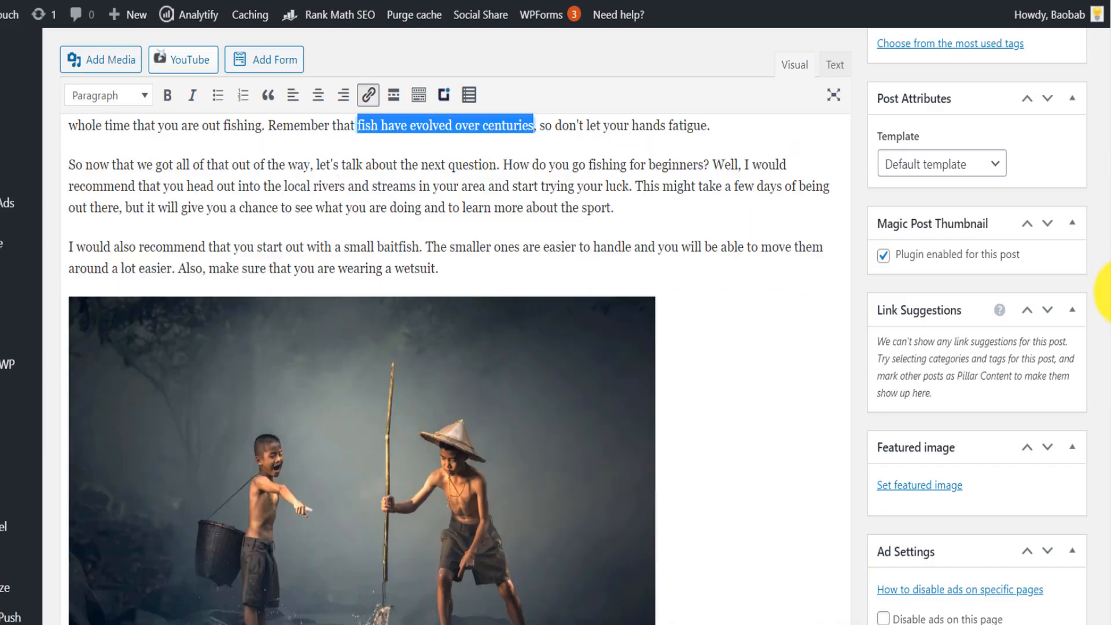
{"action": "scroll", "coordinate": [625, 341], "scroll_direction": "down", "scroll_amount": 10}
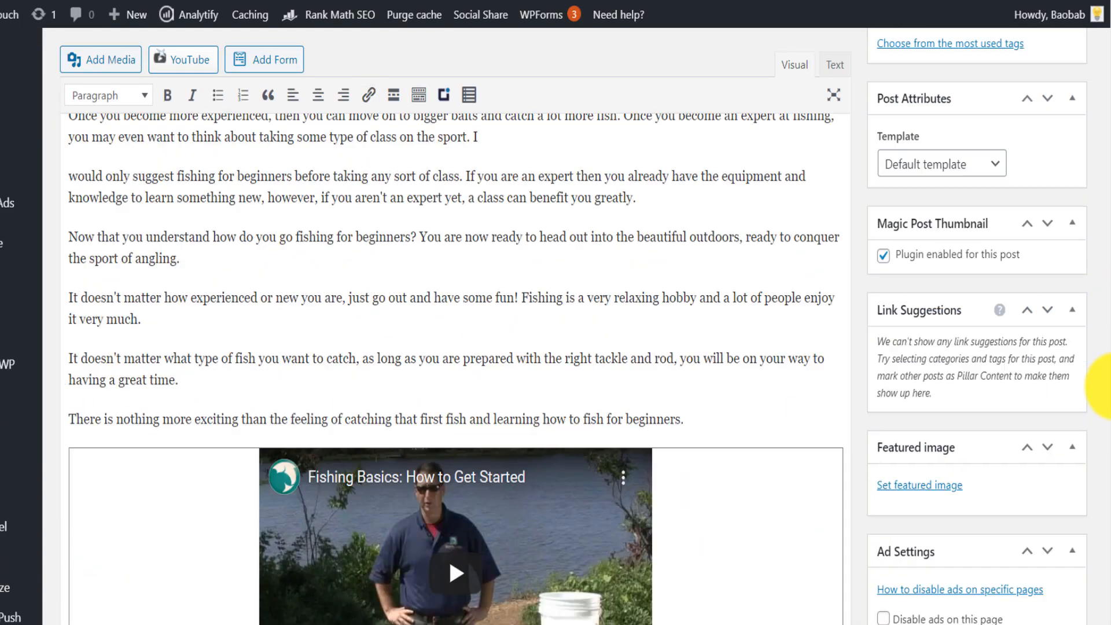
- Start a paragraph at "I would only suggest fishing" and delete the sentence "Now that you understand how do you go fishing for beginners?"
{"action": "scroll", "coordinate": [625, 340], "scroll_direction": "up", "scroll_amount": 3}
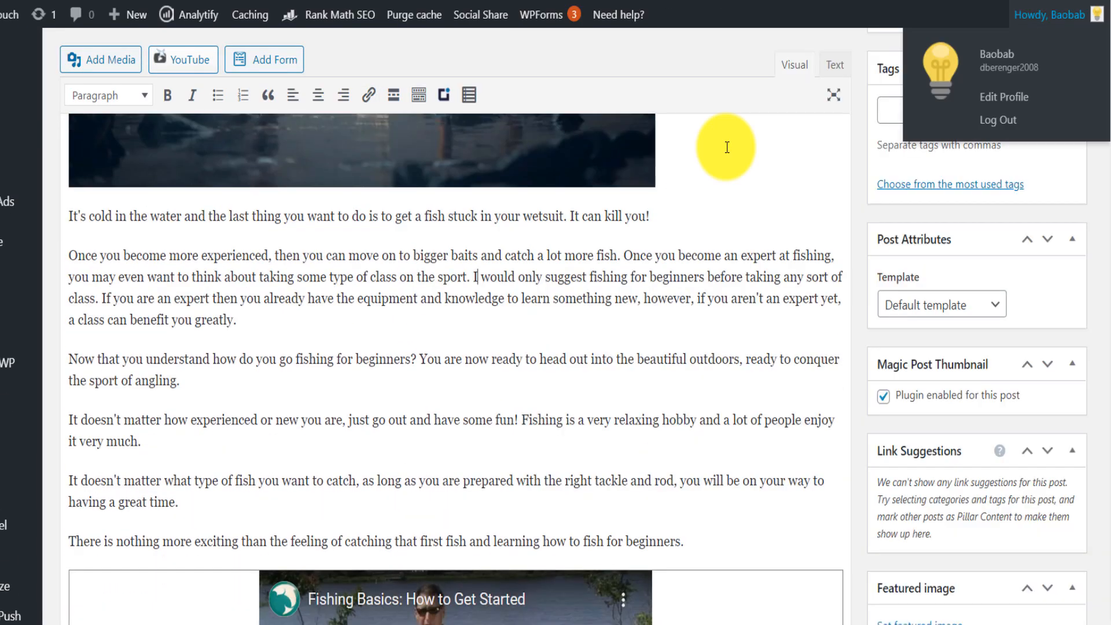
{"action": "left_click", "coordinate": [470, 259]}
{"action": "key", "text": "Return"}
{"action": "left_click_drag", "start_coordinate": [417, 358], "coordinate": [69, 359]}
{"action": "key", "text": "BackSpace"}
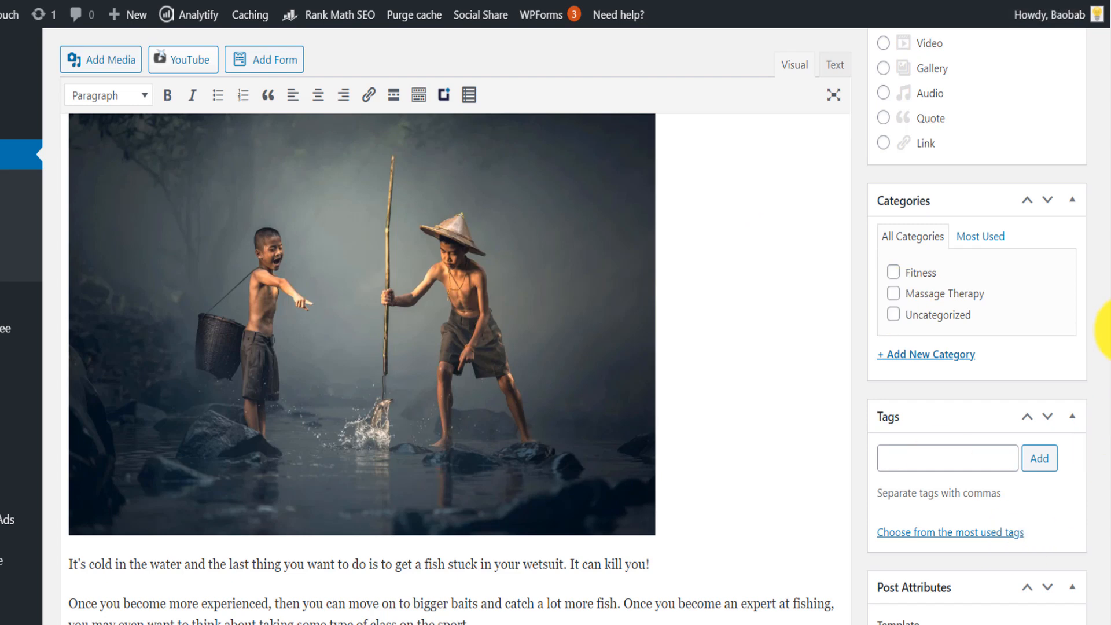
- Add the tag "how do you go fishing" to the post and save it as a draft
{"action": "scroll", "coordinate": [1102, 328], "scroll_direction": "down", "scroll_amount": 2}
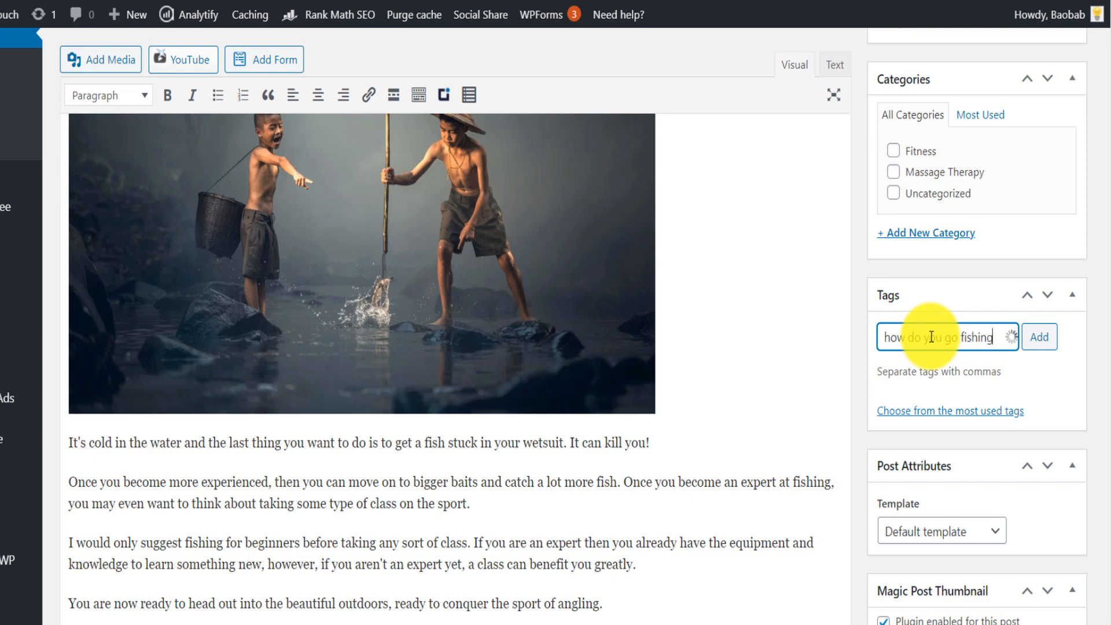
{"action": "left_click", "coordinate": [1039, 337]}
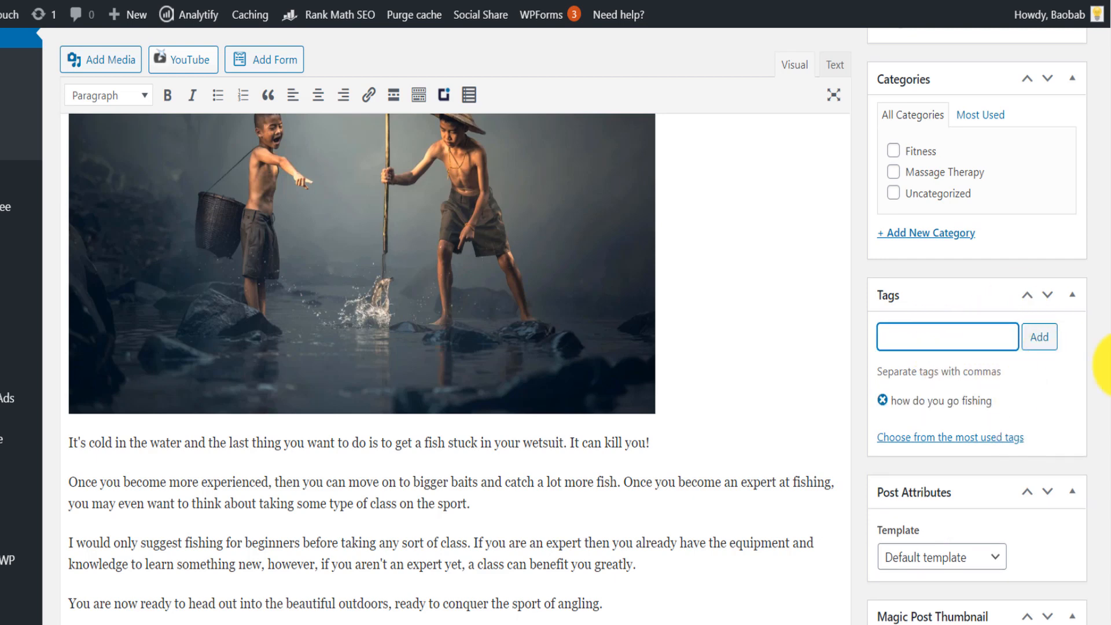
{"action": "scroll", "coordinate": [1103, 327], "scroll_direction": "up", "scroll_amount": 10}
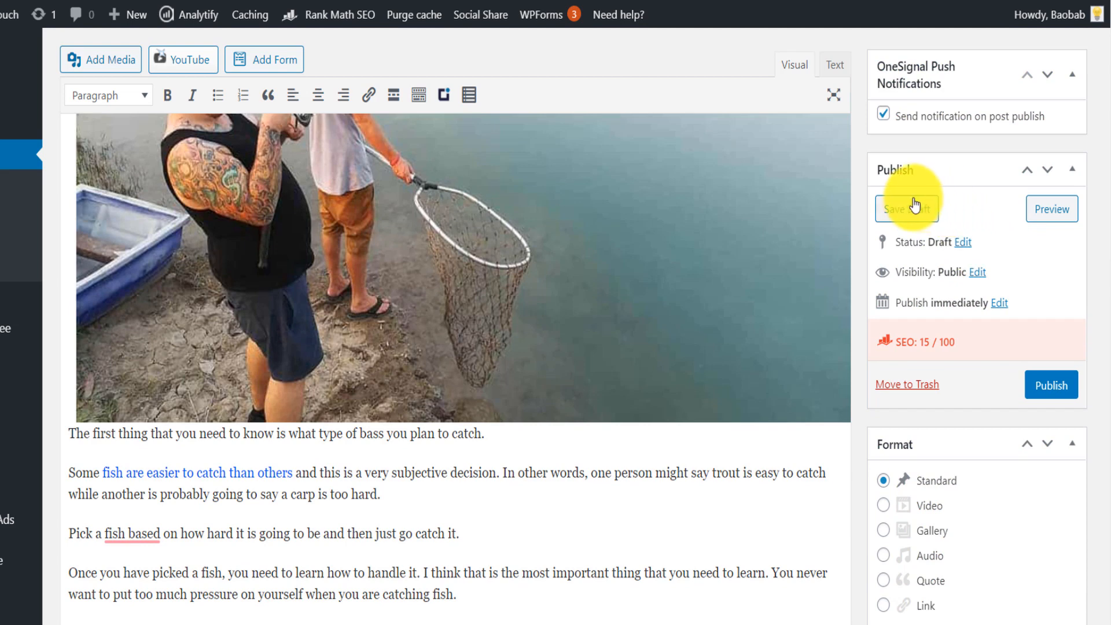
{"action": "left_click", "coordinate": [908, 209]}
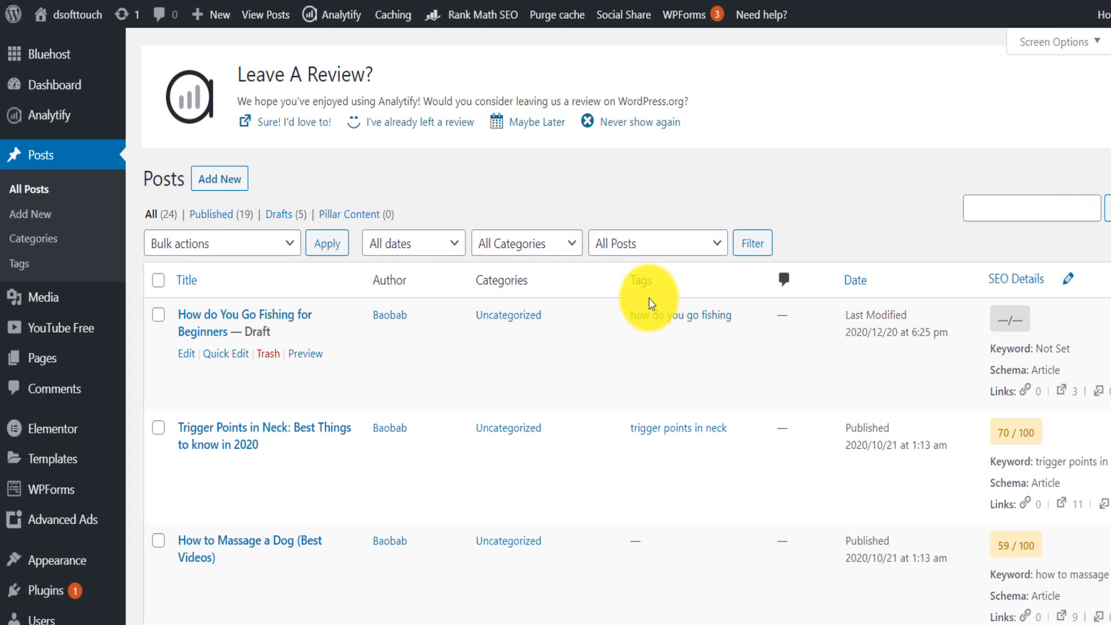
- Open Quick Edit for the draft fishing post and copy the long-tail keyword list from the "how to fish" Google results
{"action": "left_click", "coordinate": [75, 213]}
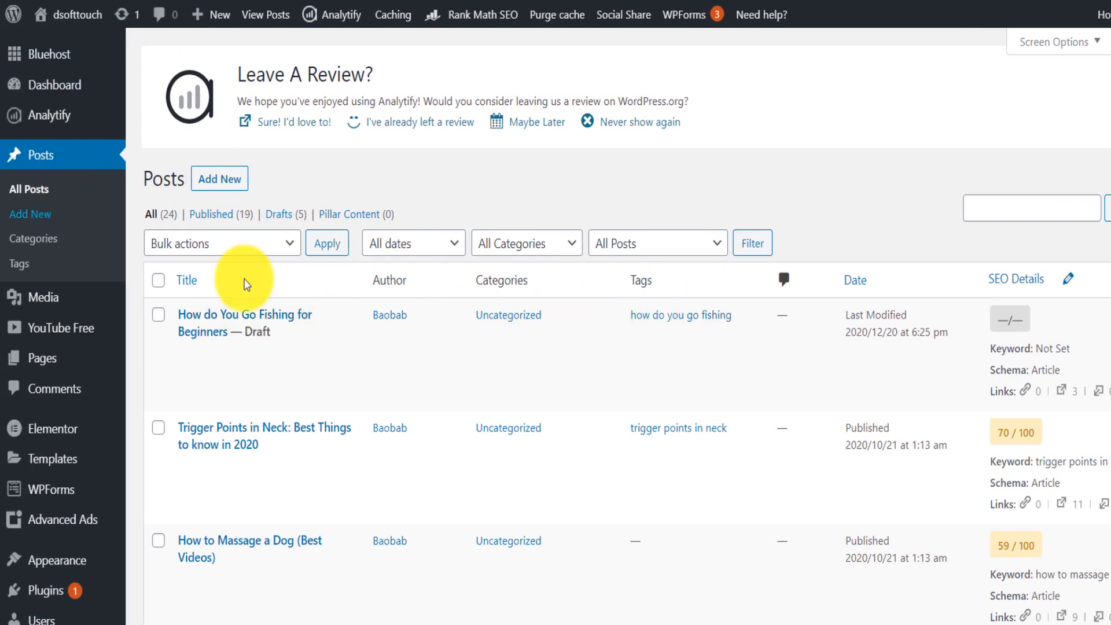
{"action": "left_click", "coordinate": [224, 359]}
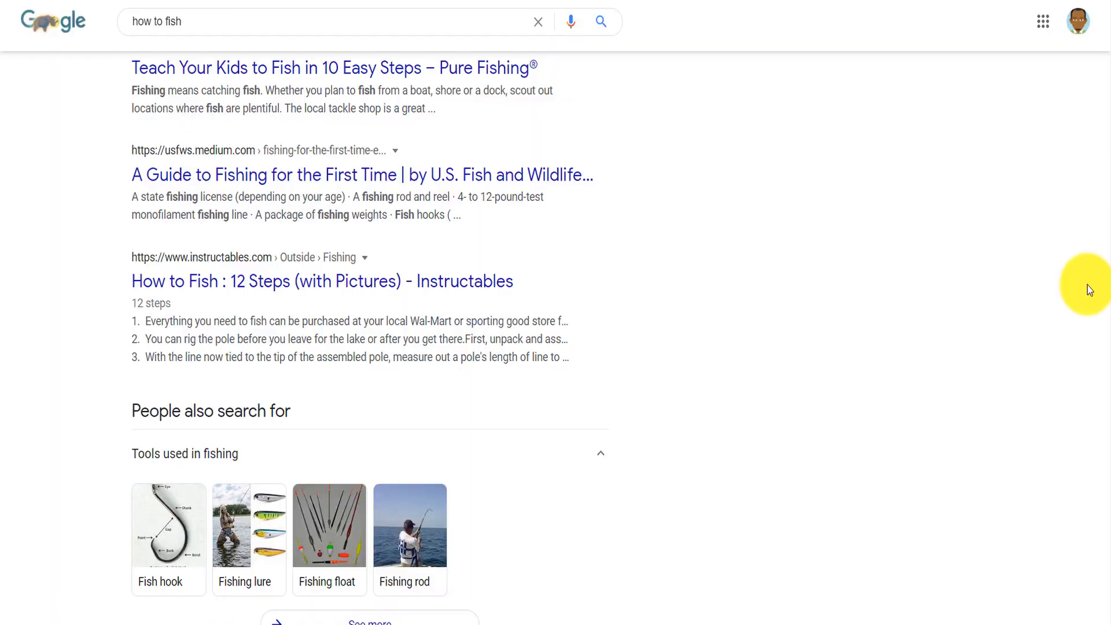
{"action": "scroll", "coordinate": [1080, 285], "scroll_direction": "up", "scroll_amount": 10}
{"action": "scroll", "coordinate": [1092, 286], "scroll_direction": "down", "scroll_amount": 2}
{"action": "left_click_drag", "start_coordinate": [801, 445], "coordinate": [676, 227]}
{"action": "right_click", "coordinate": [676, 228]}
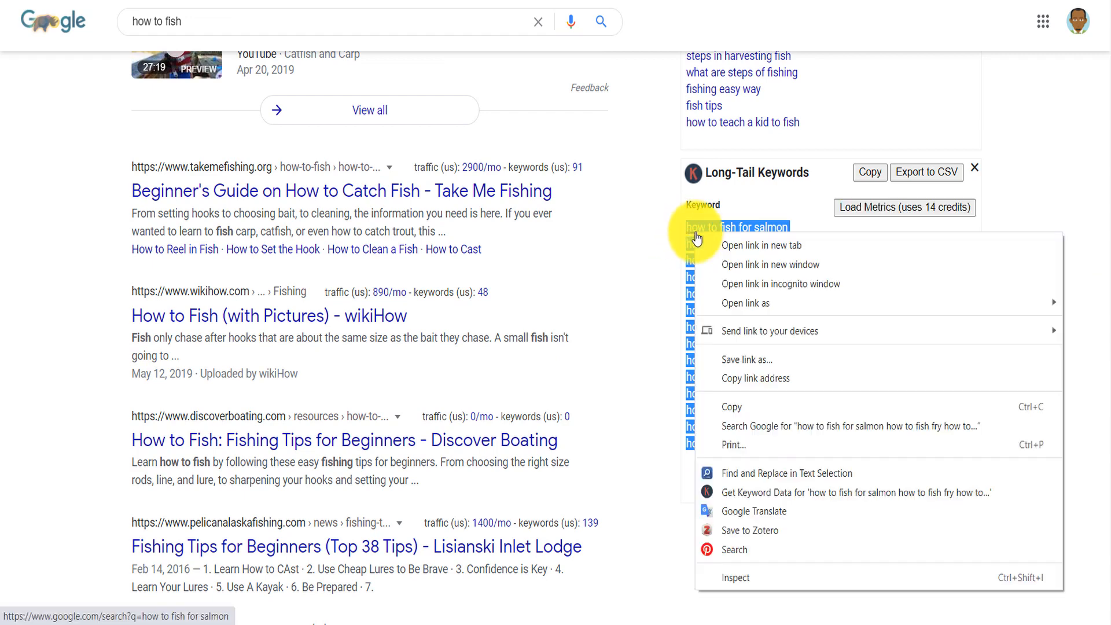
{"action": "left_click", "coordinate": [744, 404]}
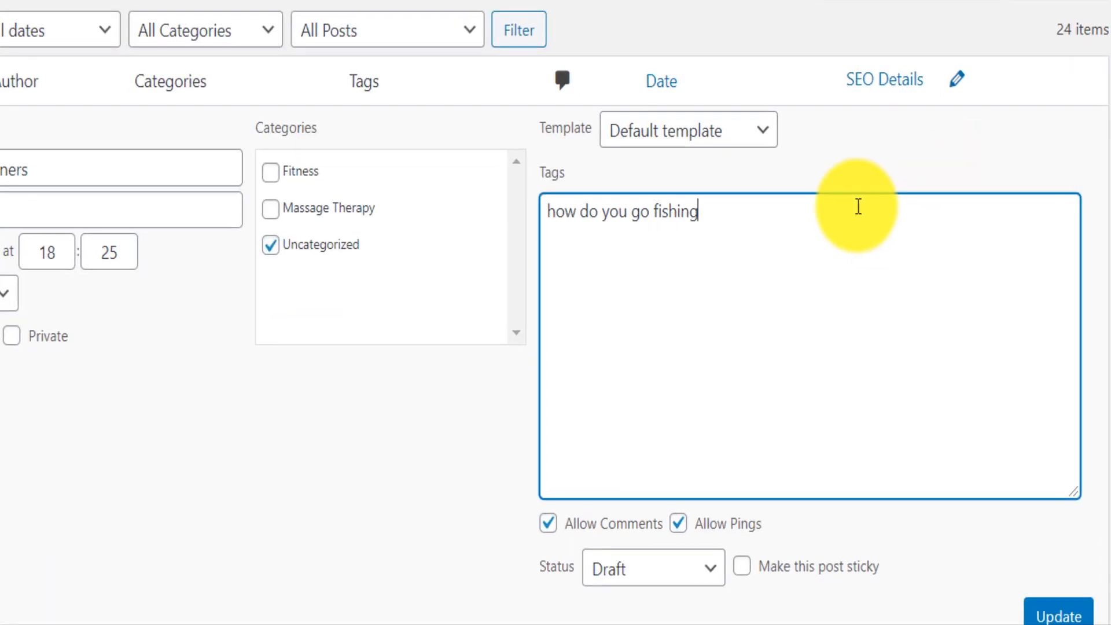
- Paste the copied keywords after "how do you go fishing" in the draft's tags and put a comma after "how to fish for salmon"
{"action": "type", "text": ","}
{"action": "key", "text": "ctrl+v"}
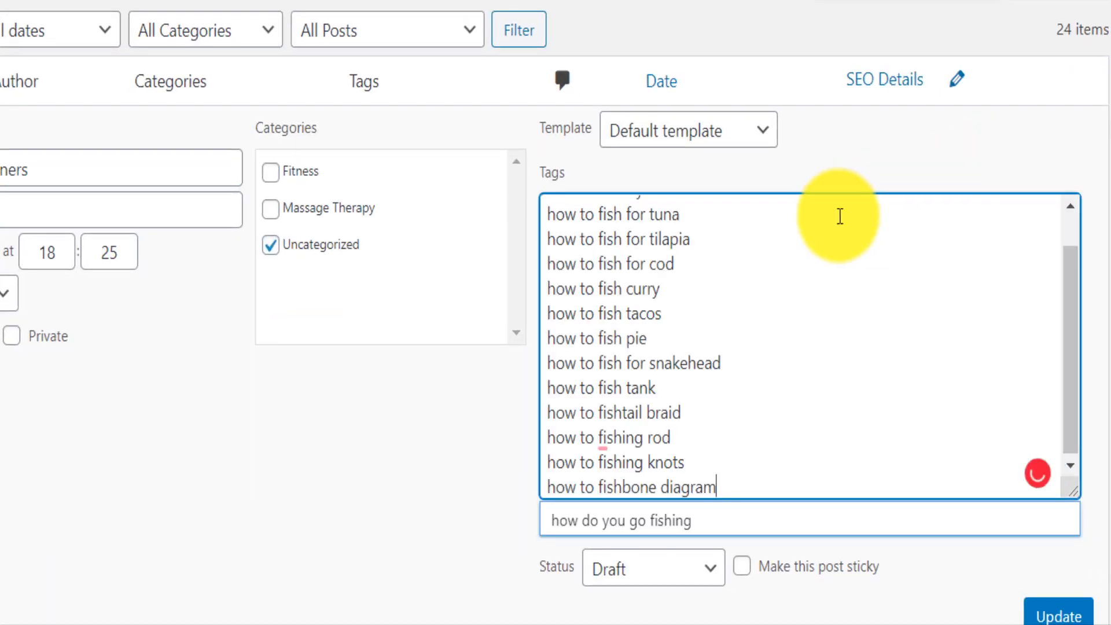
{"action": "left_click_drag", "start_coordinate": [1067, 318], "coordinate": [1064, 281]}
{"action": "left_click", "coordinate": [900, 218]}
{"action": "type", "text": ","}
- Separate the pasted tags with commas, from "how to fish fry" down to "how to fishing rod"
{"action": "left_click", "coordinate": [797, 232]}
{"action": "type", "text": ","}
{"action": "left_click", "coordinate": [775, 263]}
{"action": "type", "text": ","}
{"action": "left_click", "coordinate": [754, 291]}
{"action": "type", "text": ","}
{"action": "left_click", "coordinate": [738, 313]}
{"action": "type", "text": ","}
{"action": "left_click", "coordinate": [719, 348]}
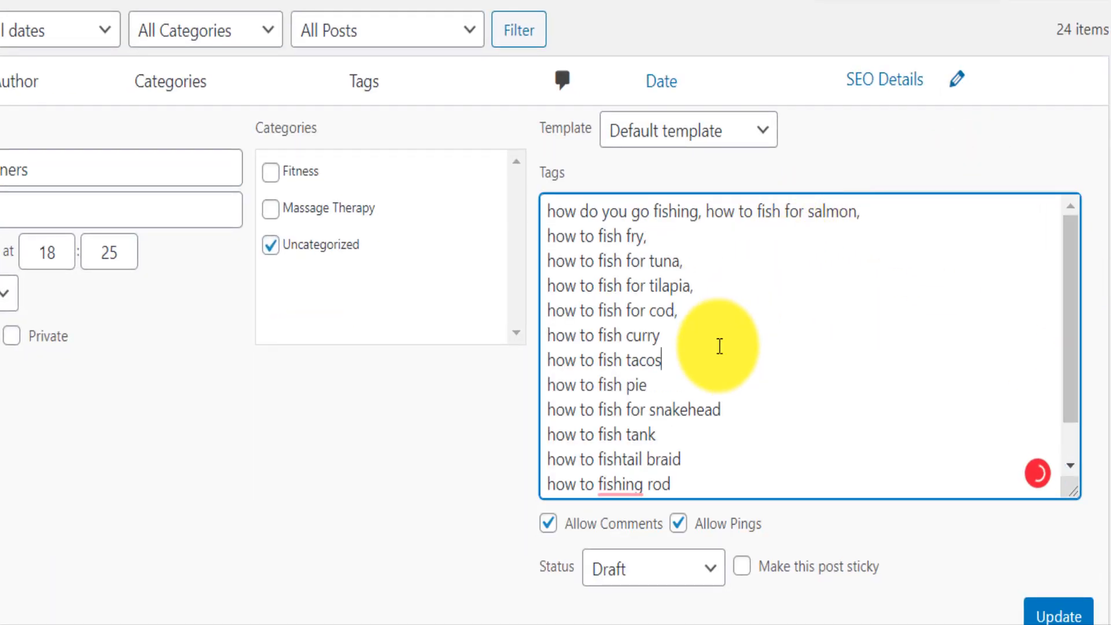
{"action": "left_click", "coordinate": [720, 328]}
{"action": "type", "text": ","}
{"action": "left_click", "coordinate": [732, 484]}
{"action": "type", "text": ","}
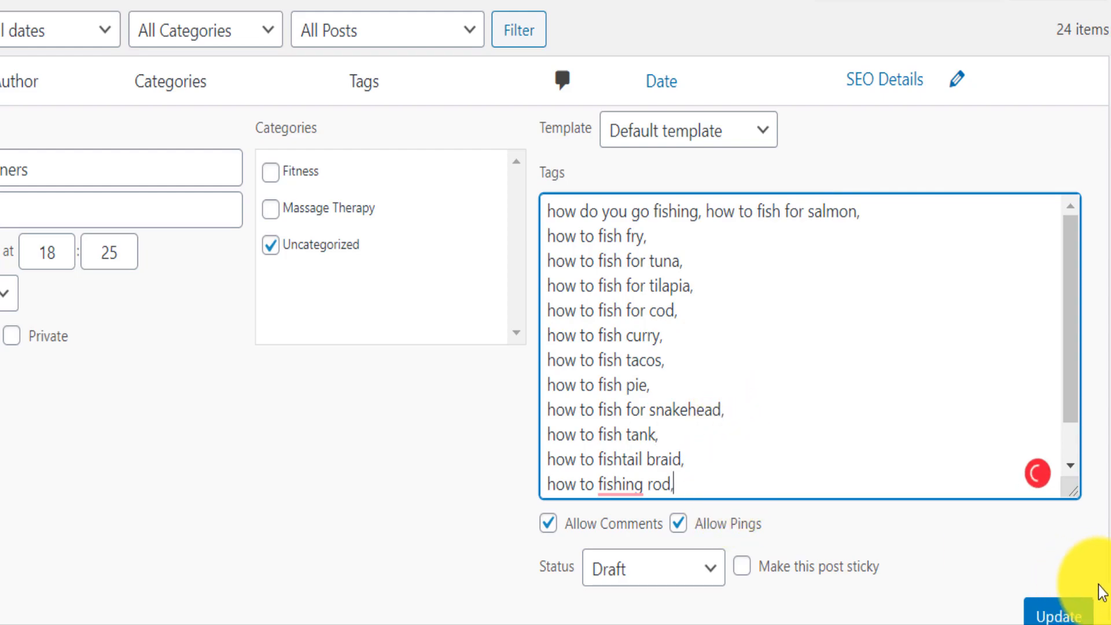
- Save the comma-separated tags on the draft fishing post
{"action": "left_click", "coordinate": [1071, 612]}
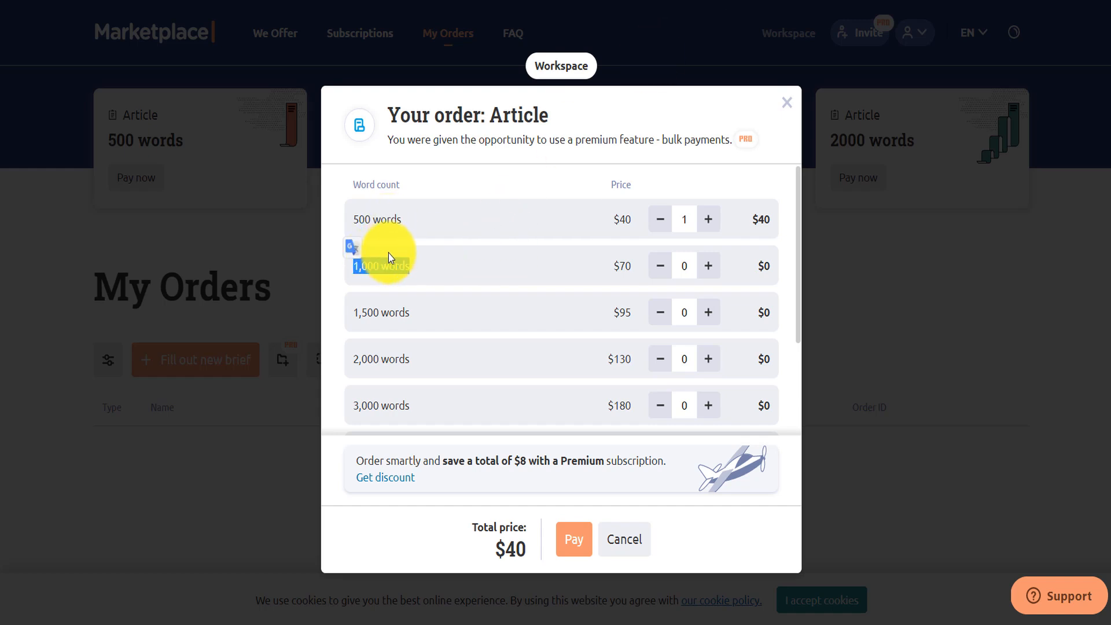
{"action": "left_click_drag", "start_coordinate": [632, 222], "coordinate": [625, 219]}
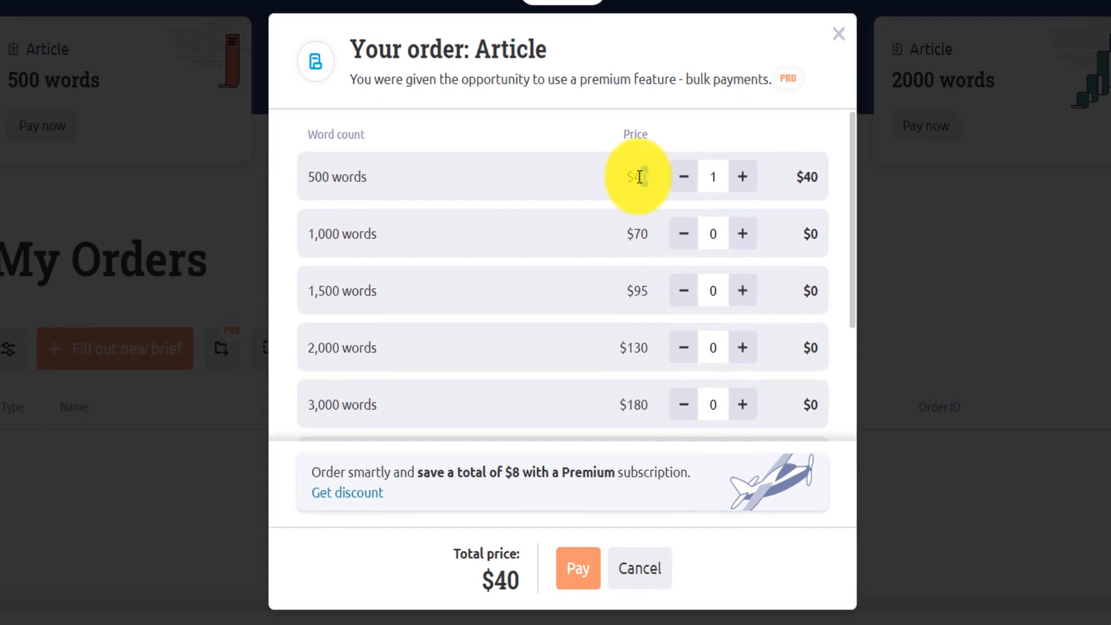
{"action": "left_click_drag", "start_coordinate": [639, 177], "coordinate": [630, 175]}
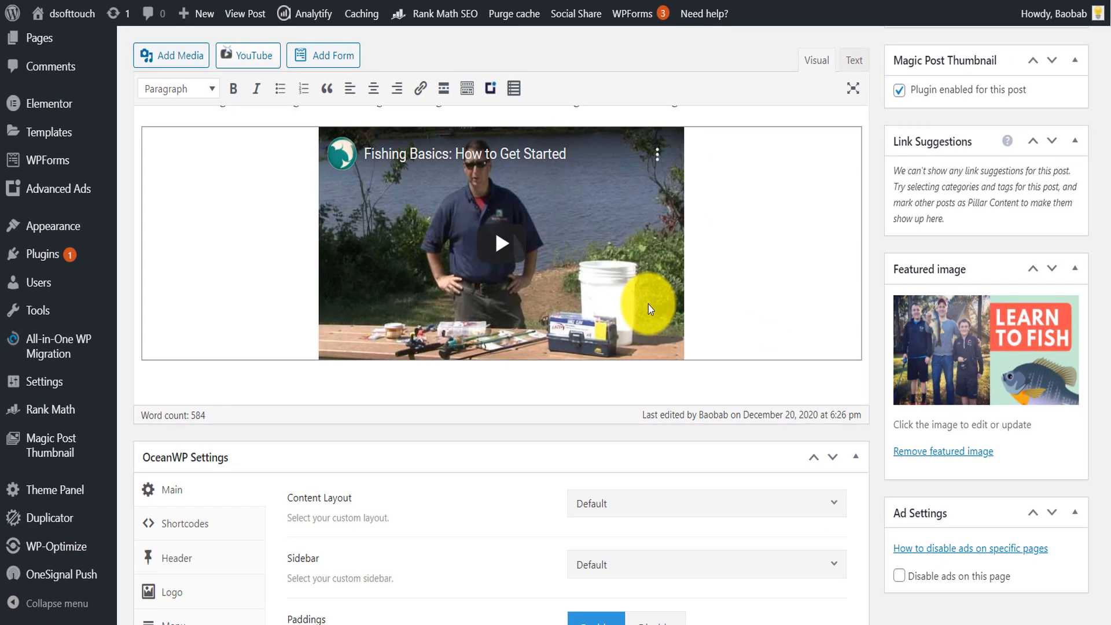
- Review the draft post's title, body, featured image and publishing settings
{"action": "mouse_move", "coordinate": [68, 462]}
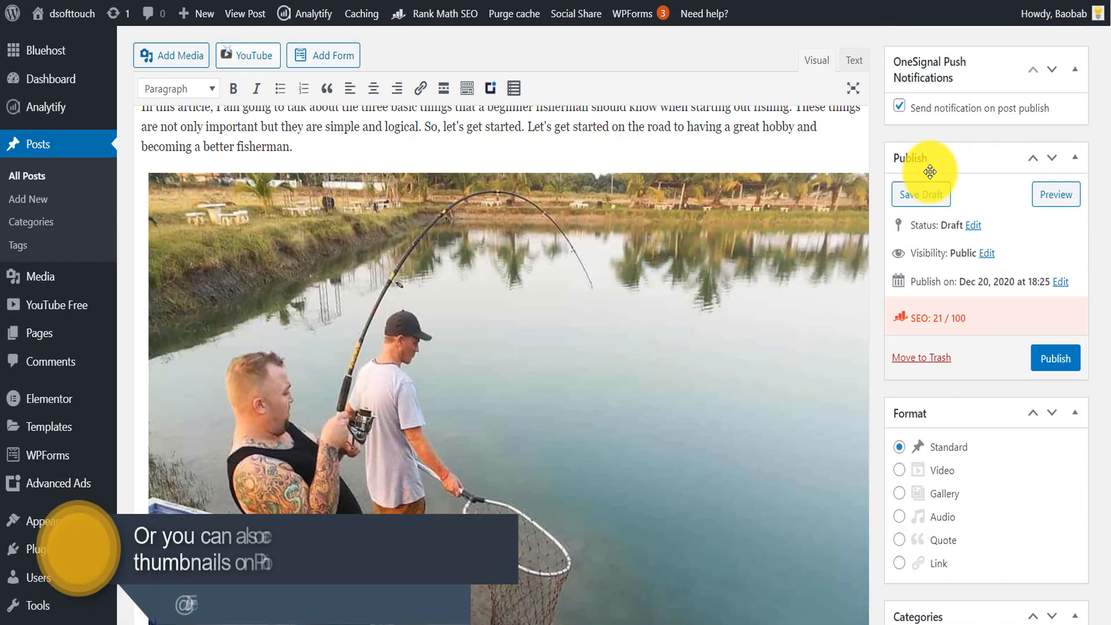
{"action": "left_click_drag", "start_coordinate": [1107, 109], "coordinate": [1107, 332]}
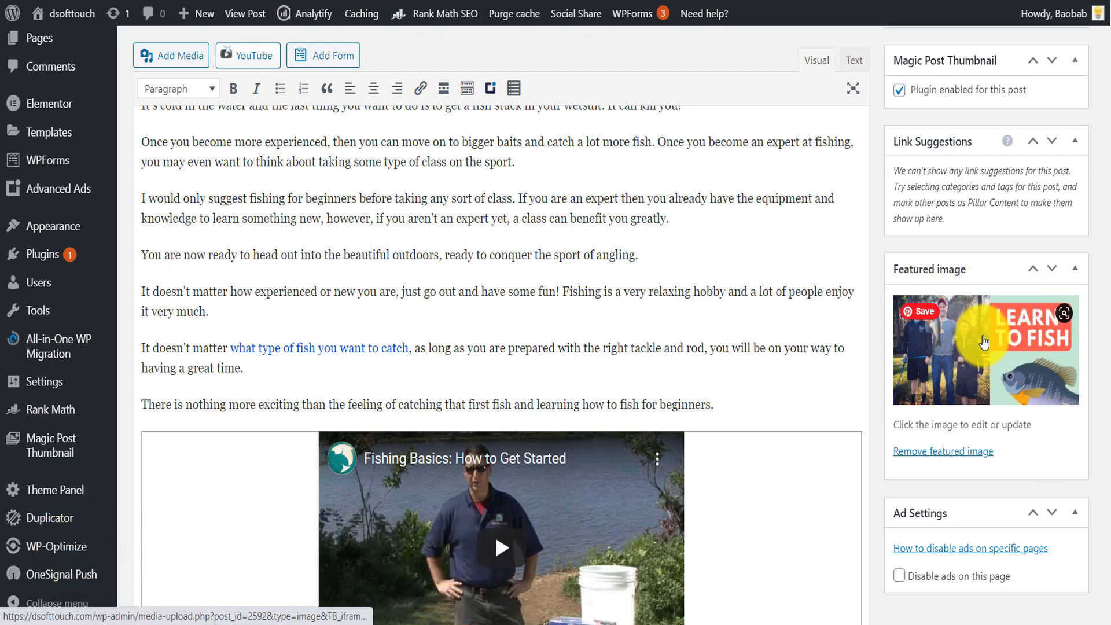
{"action": "scroll", "coordinate": [1105, 341], "scroll_direction": "up", "scroll_amount": 15}
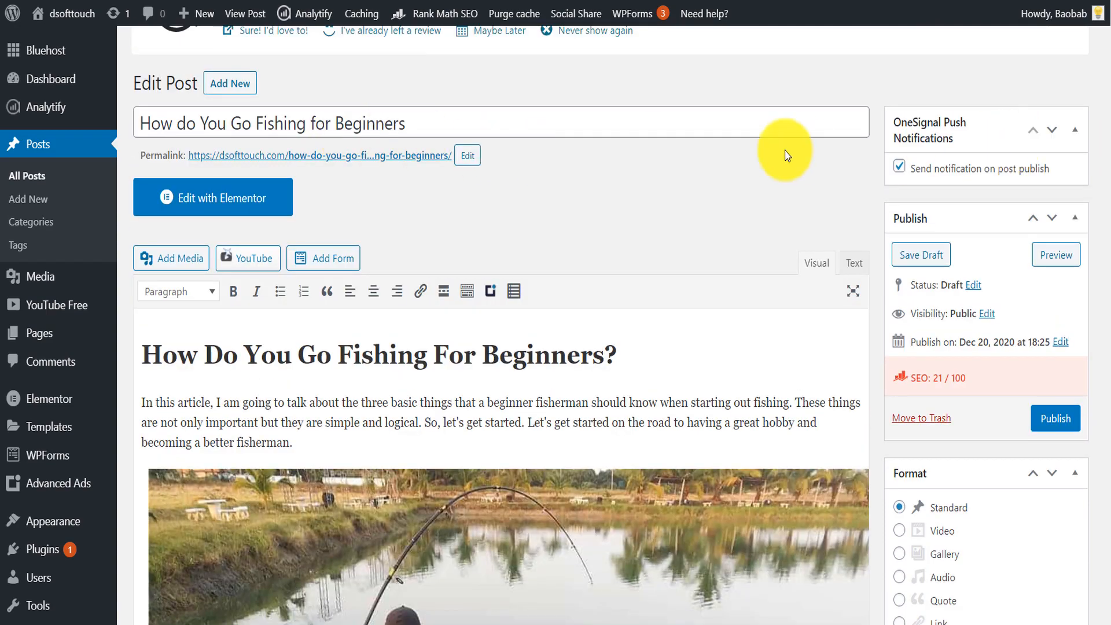
{"action": "left_click_drag", "start_coordinate": [138, 123], "coordinate": [405, 122]}
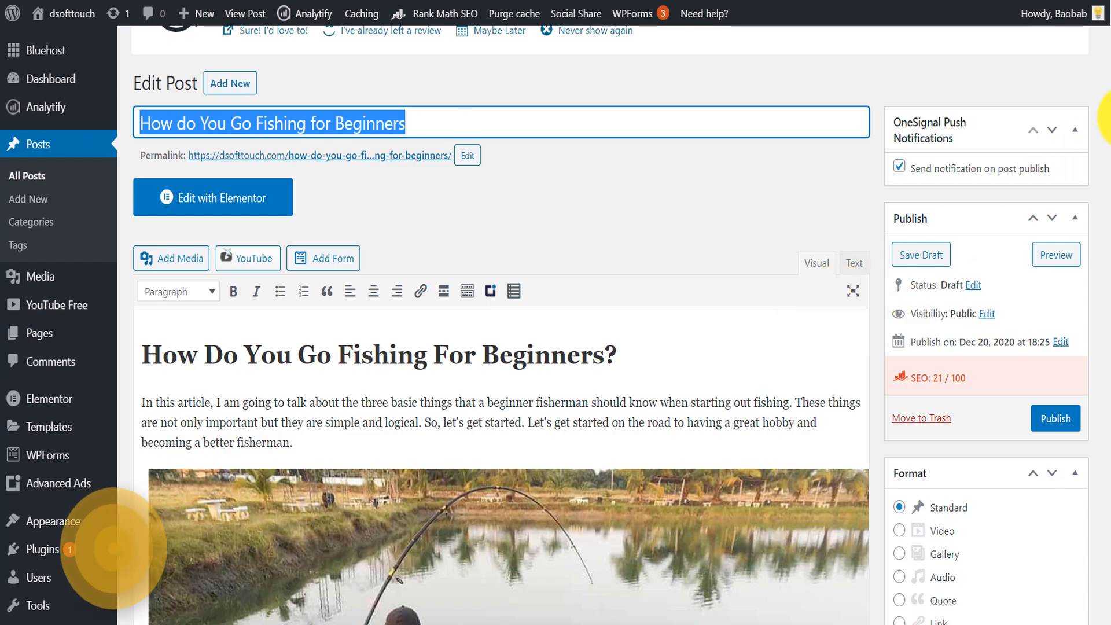
{"action": "scroll", "coordinate": [1086, 348], "scroll_direction": "down", "scroll_amount": 15}
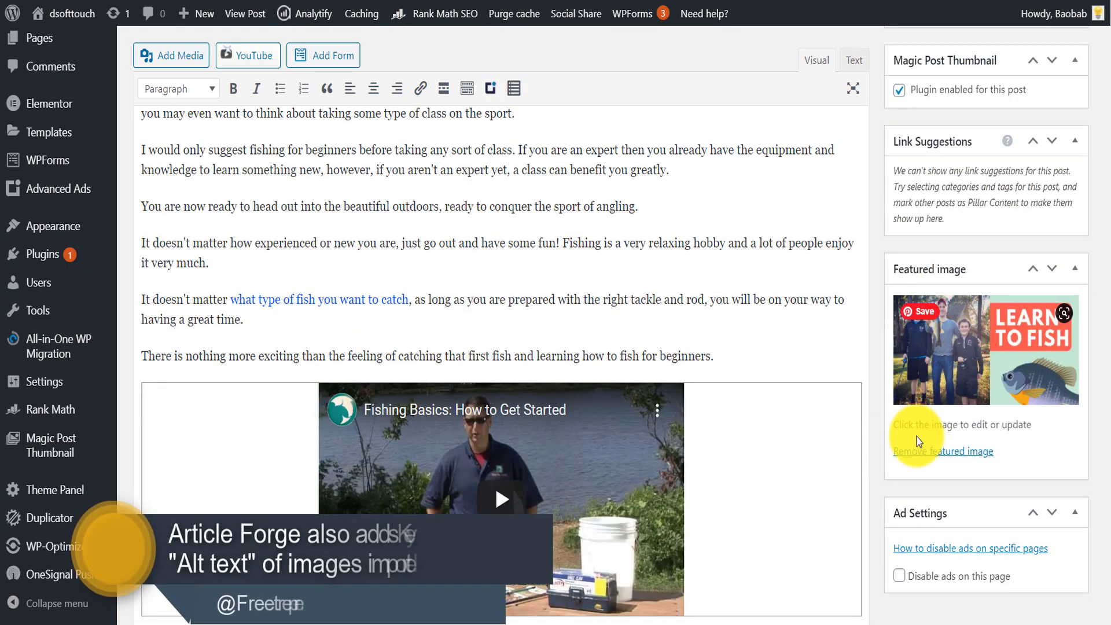
{"action": "scroll", "coordinate": [1106, 332], "scroll_direction": "up", "scroll_amount": 15}
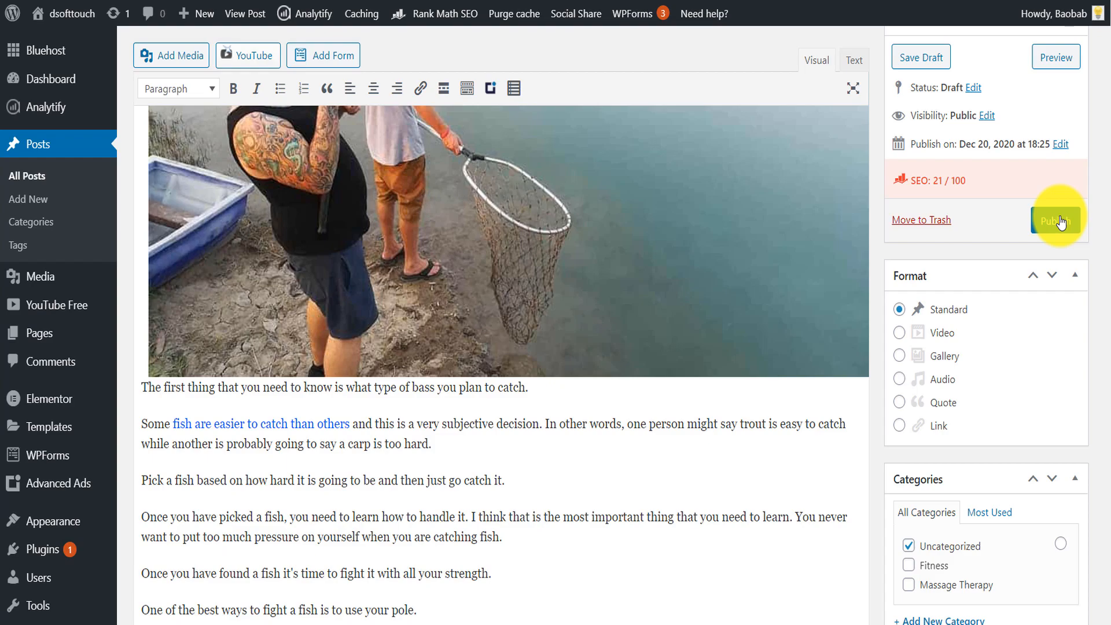
- Cut the heading "How Do You Go Fishing For Beginners?" from the start of the article and remove its empty line
{"action": "left_click_drag", "start_coordinate": [1110, 190], "coordinate": [1110, 96]}
{"action": "scroll", "coordinate": [1108, 96], "scroll_direction": "down", "scroll_amount": 1}
{"action": "left_click_drag", "start_coordinate": [618, 261], "coordinate": [120, 246]}
{"action": "key", "text": "Delete"}
{"action": "key", "text": "Delete"}
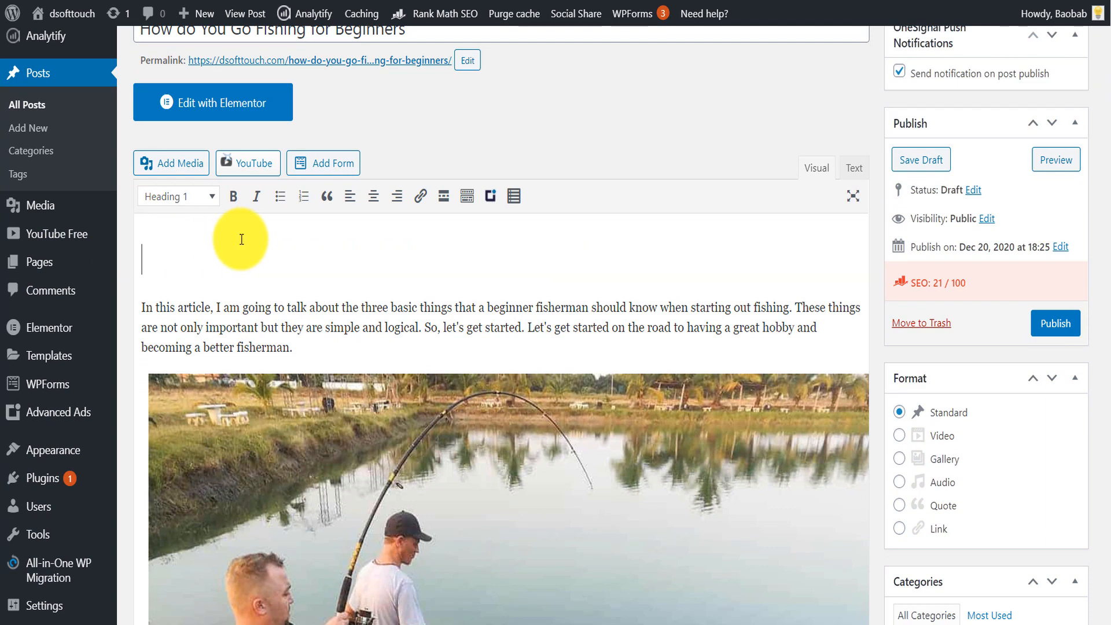
- Start a new paragraph at "So, let's get started." and paste the heading "How Do You Go Fishing For Beginners?" below it
{"action": "left_click", "coordinate": [427, 253]}
{"action": "key", "text": "Return"}
{"action": "left_click", "coordinate": [729, 262]}
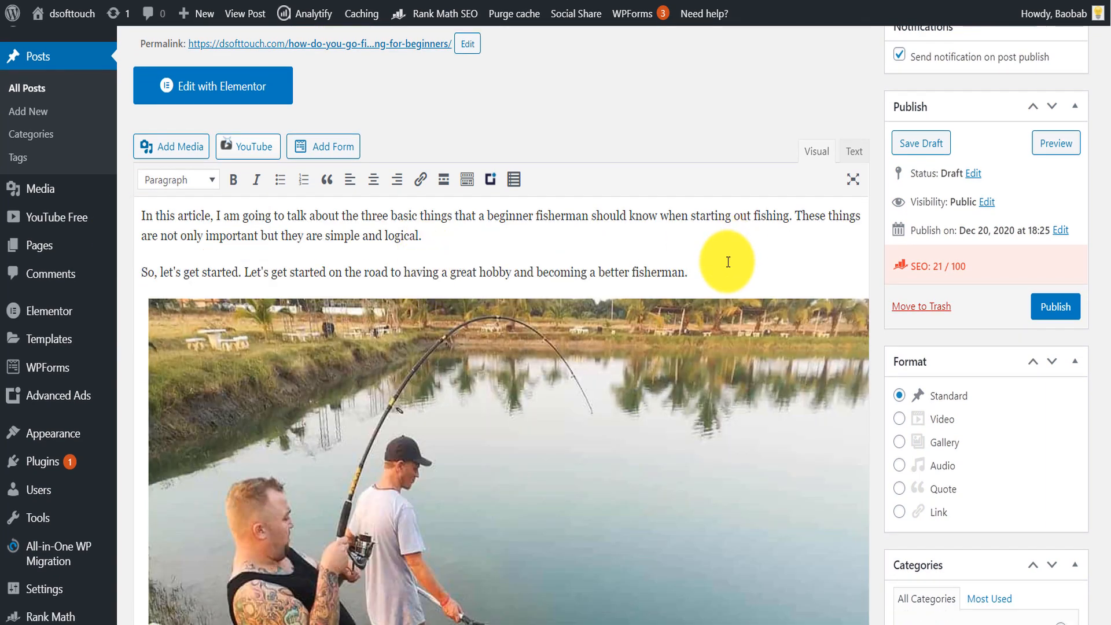
{"action": "key", "text": "Return"}
{"action": "key", "text": "ctrl+v"}
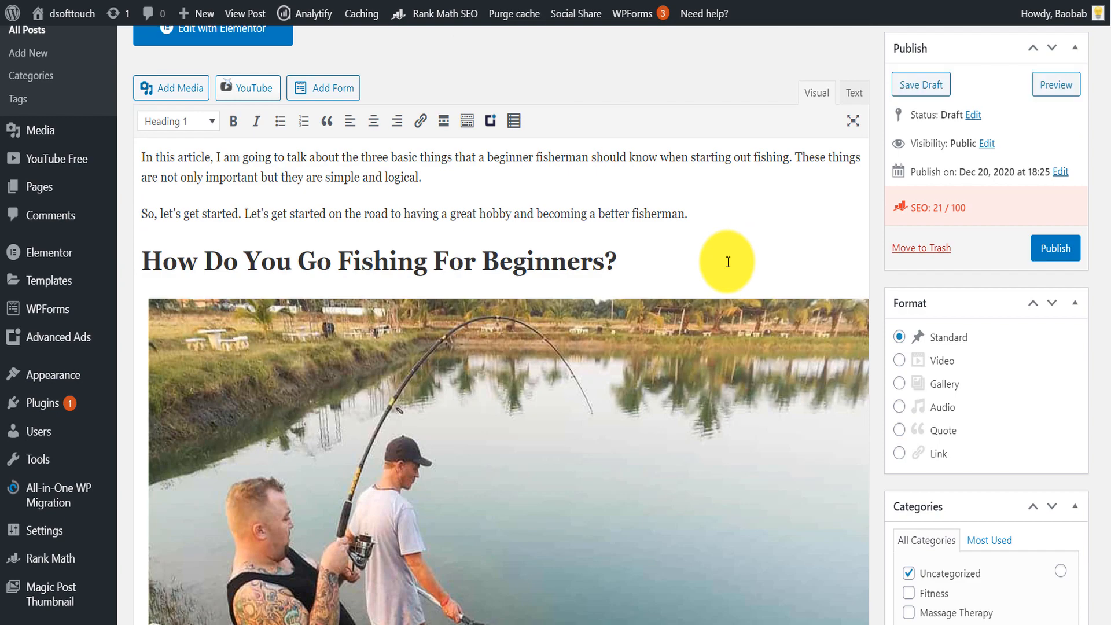
- Add an empty line below the moved heading and open the table of contents customization there
{"action": "key", "text": "Return"}
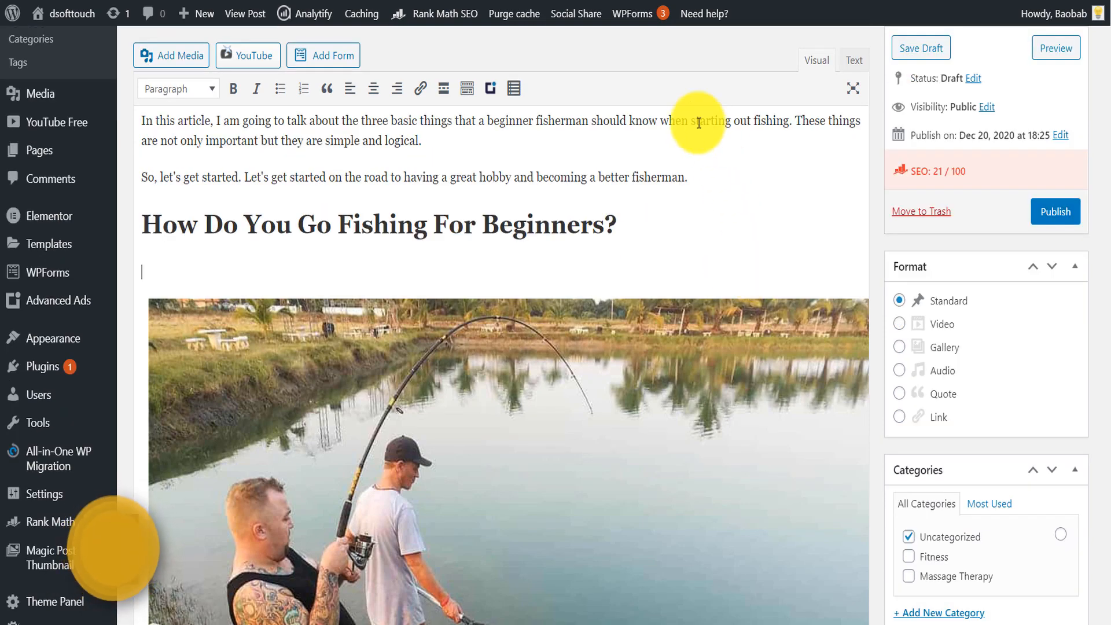
{"action": "left_click", "coordinate": [516, 91]}
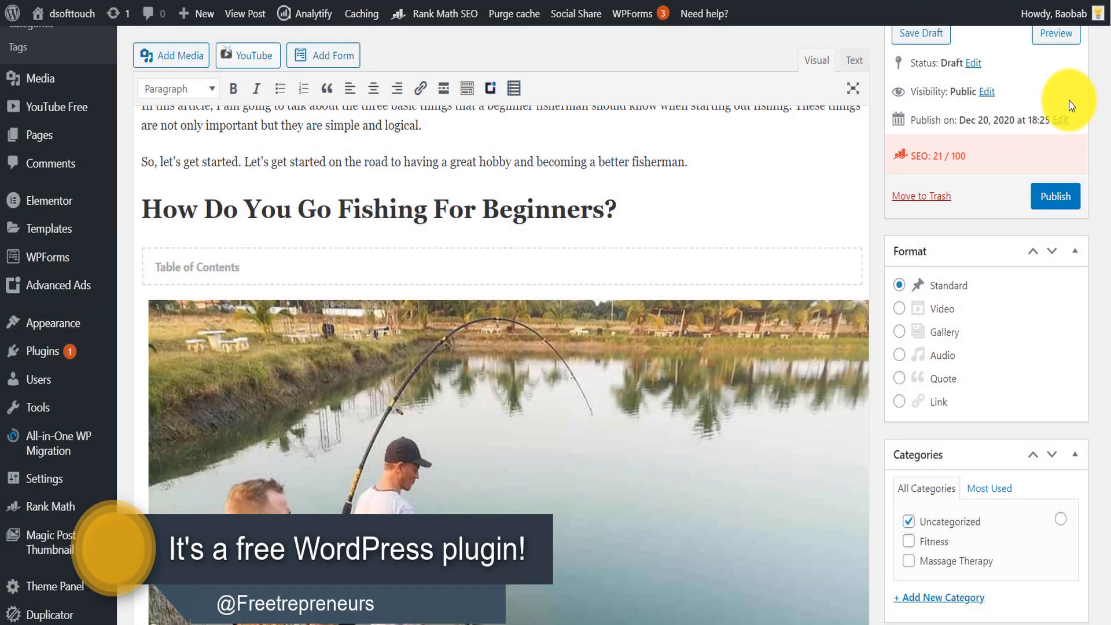
- Copy the long-tail keyword "how to fish for tilapia" from the Google results and paste it on a new line below the video
{"action": "left_click_drag", "start_coordinate": [1110, 115], "coordinate": [1110, 407]}
{"action": "left_click", "coordinate": [605, 354]}
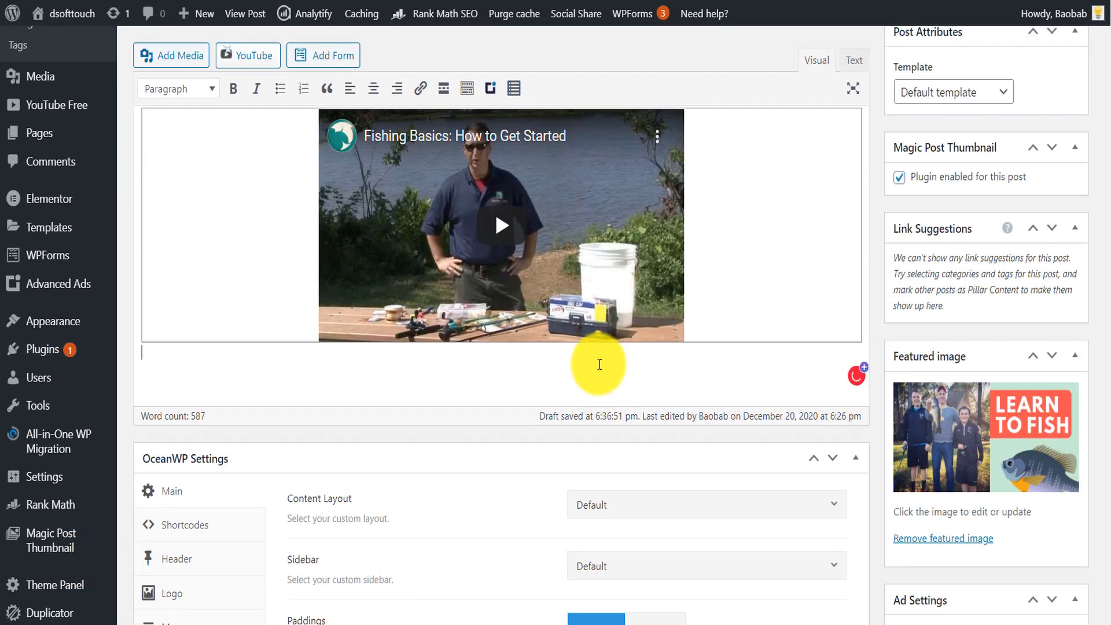
{"action": "key", "text": "Return"}
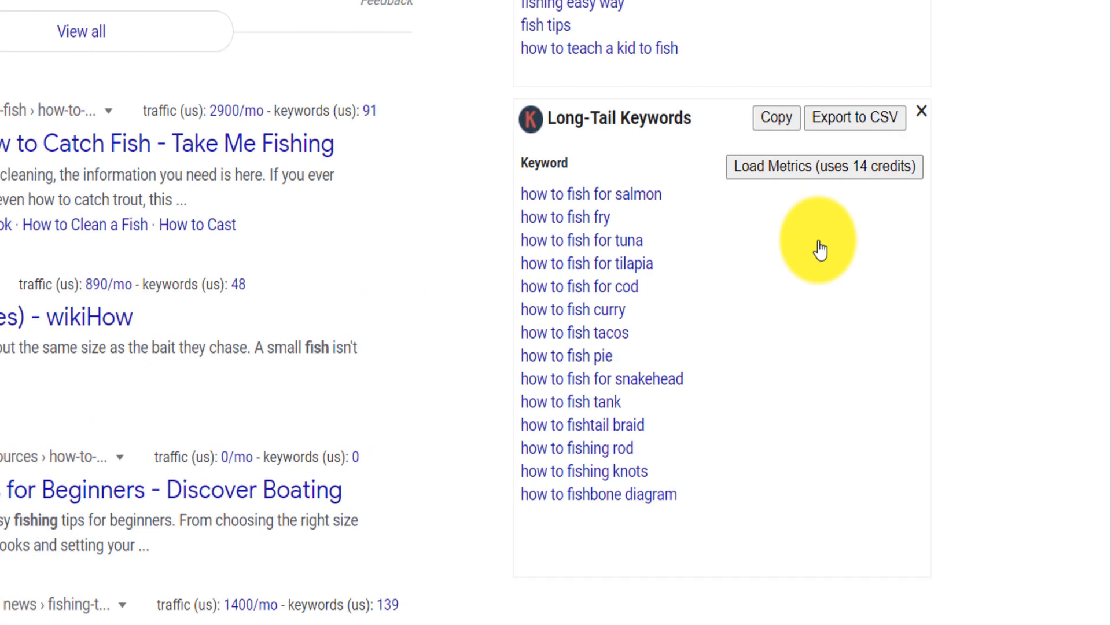
{"action": "left_click_drag", "start_coordinate": [653, 263], "coordinate": [530, 261]}
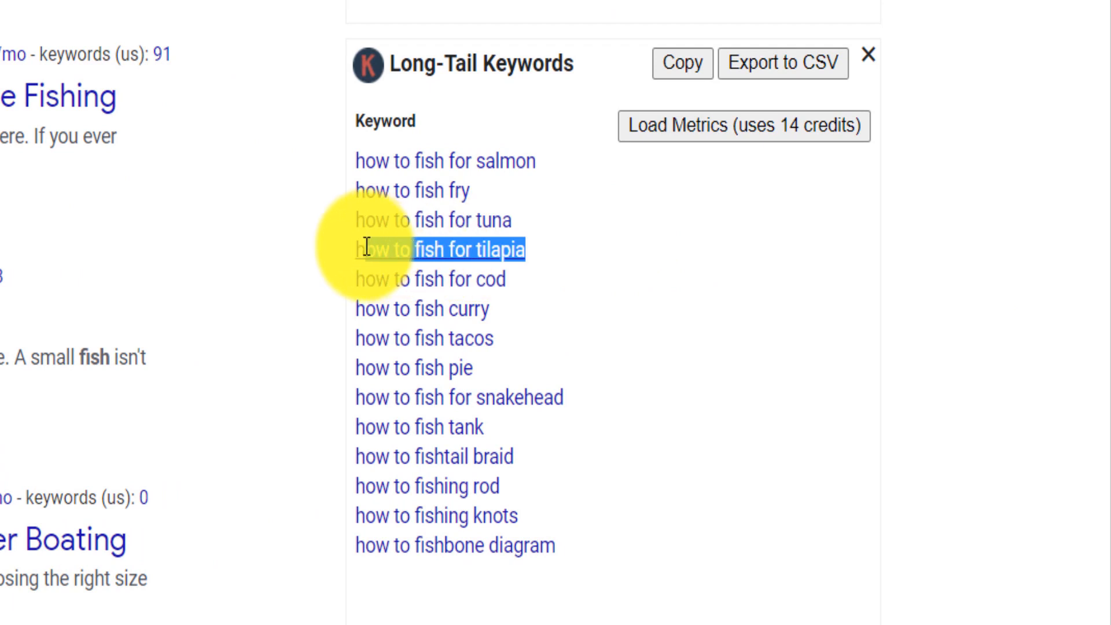
{"action": "mouse_move", "coordinate": [367, 247]}
{"action": "left_mouse_down"}
{"action": "mouse_move", "coordinate": [356, 223]}
{"action": "mouse_move", "coordinate": [366, 248]}
{"action": "left_mouse_up"}
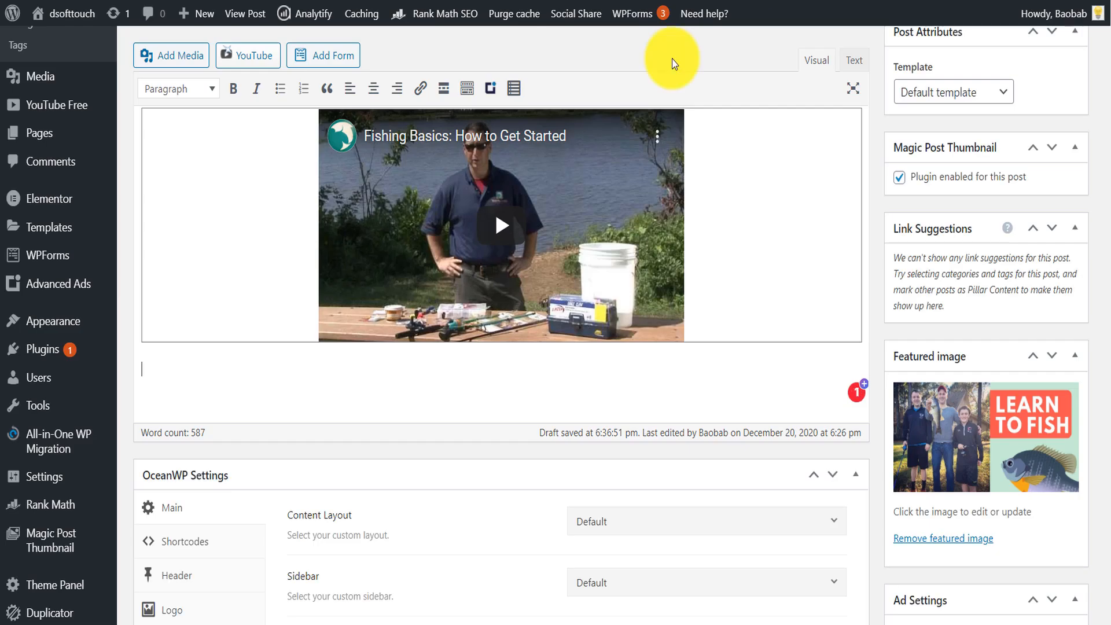
{"action": "type", "text": "how to fish for tilapia"}
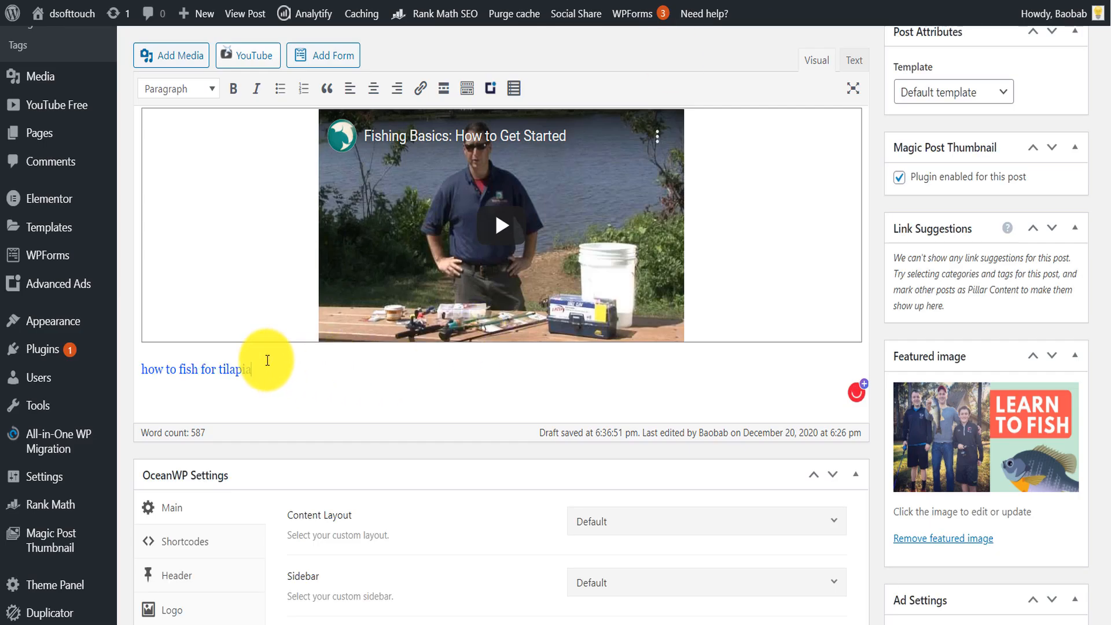
- Replace the pasted link with plain text "how to fish for tilapia", format it as Heading 2 and start a line below
{"action": "triple_click", "coordinate": [238, 362]}
{"action": "key", "text": "BackSpace"}
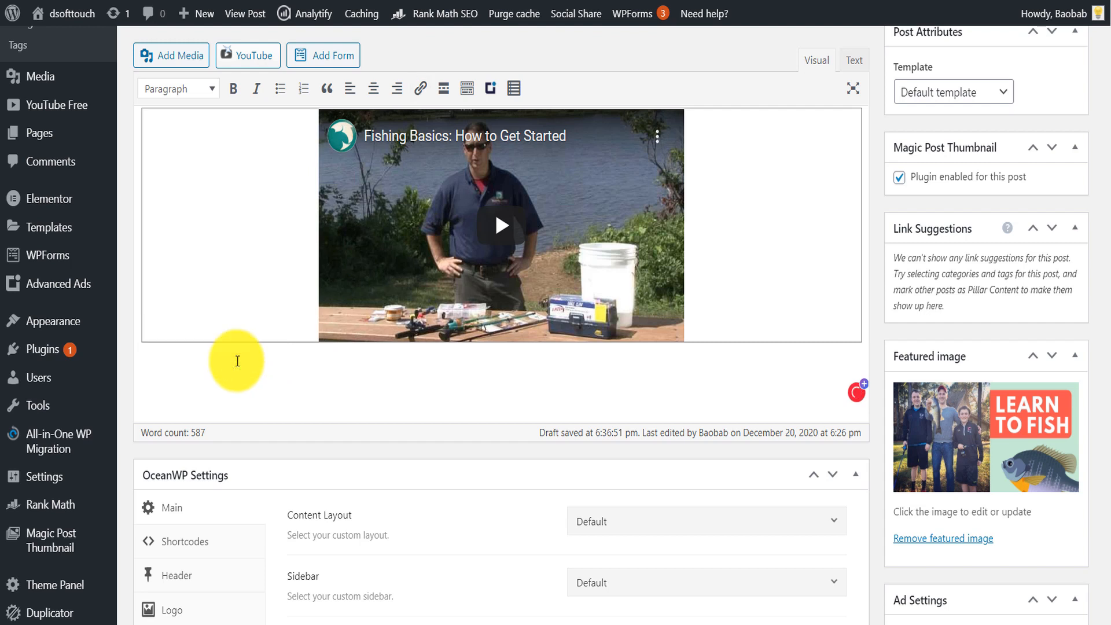
{"action": "key", "text": "ctrl+z"}
{"action": "left_click", "coordinate": [173, 89]}
{"action": "left_click", "coordinate": [211, 112]}
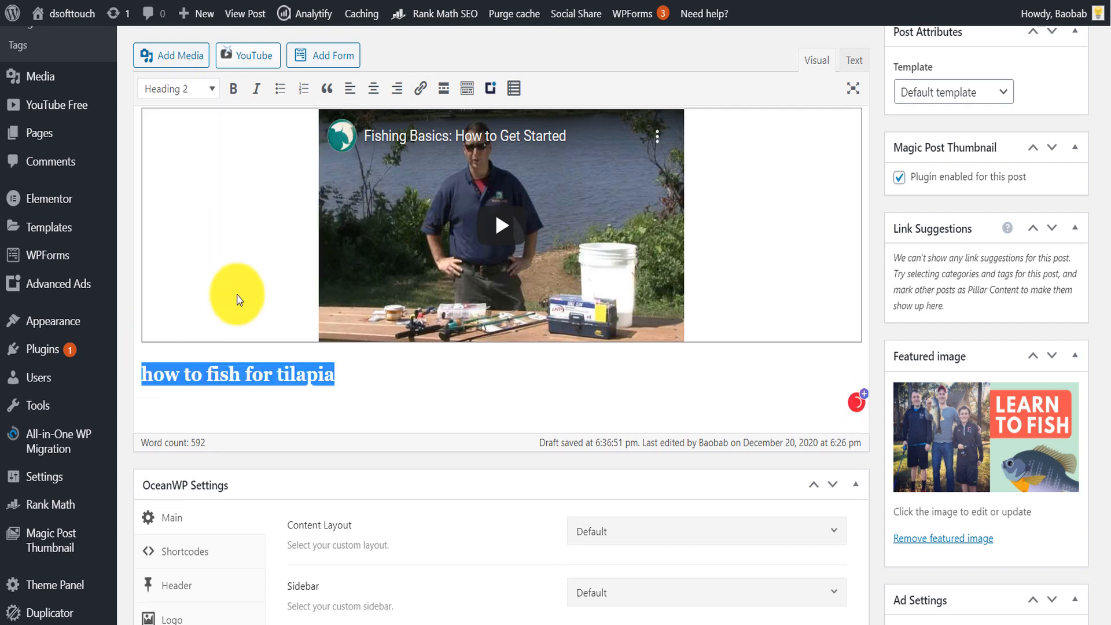
{"action": "left_click", "coordinate": [366, 371]}
{"action": "key", "text": "Return"}
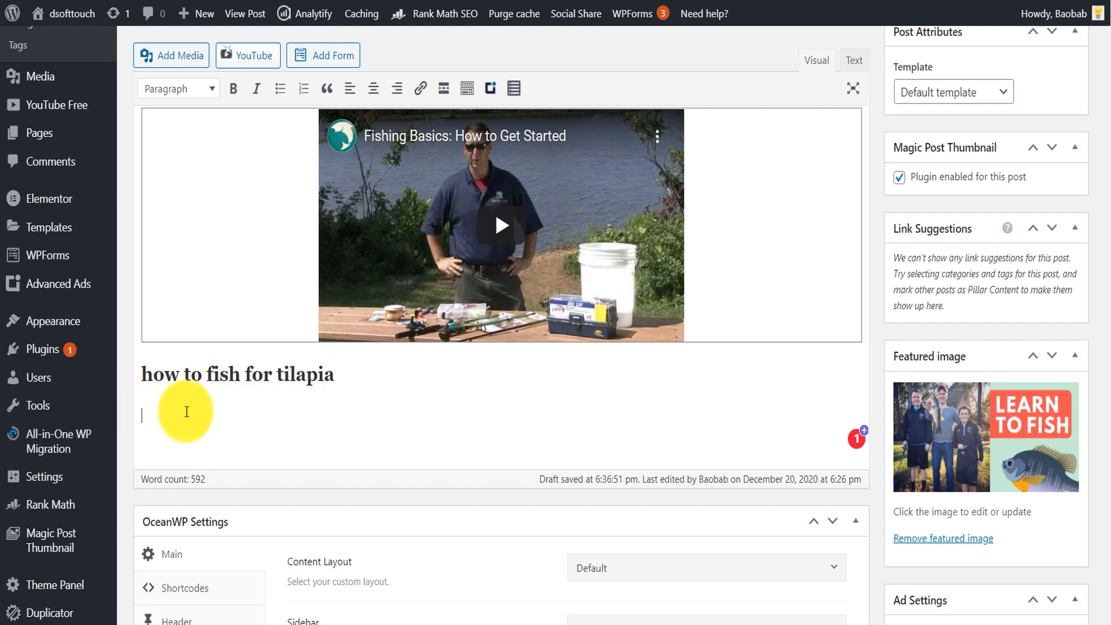
- Paste "how to fish for tuna" below the tilapia heading, format it as Heading 2 and start a line beneath it
{"action": "key", "text": "Return"}
{"action": "type", "text": "how to fish for tuna"}
{"action": "key", "text": "shift+Home"}
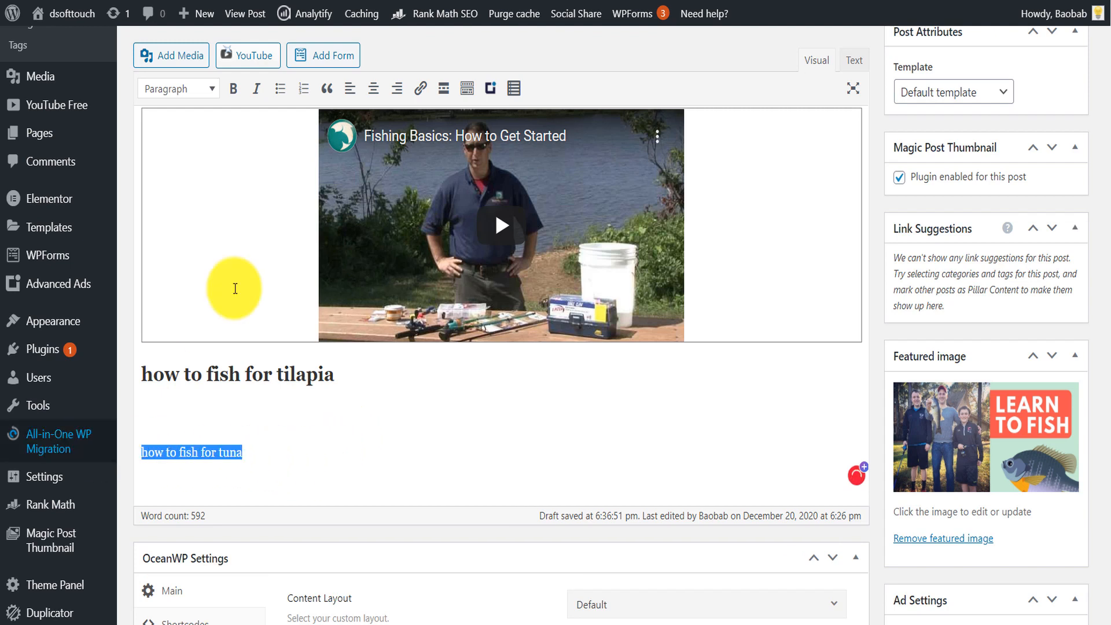
{"action": "left_click", "coordinate": [178, 88]}
{"action": "left_click", "coordinate": [198, 181]}
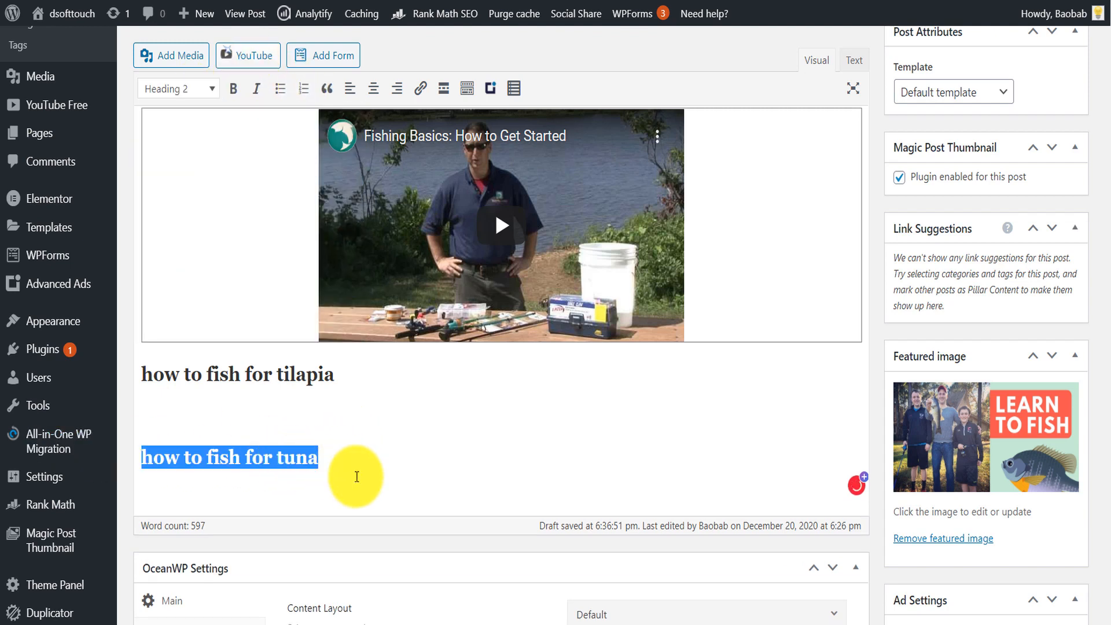
{"action": "left_click", "coordinate": [357, 476]}
{"action": "key", "text": "Return"}
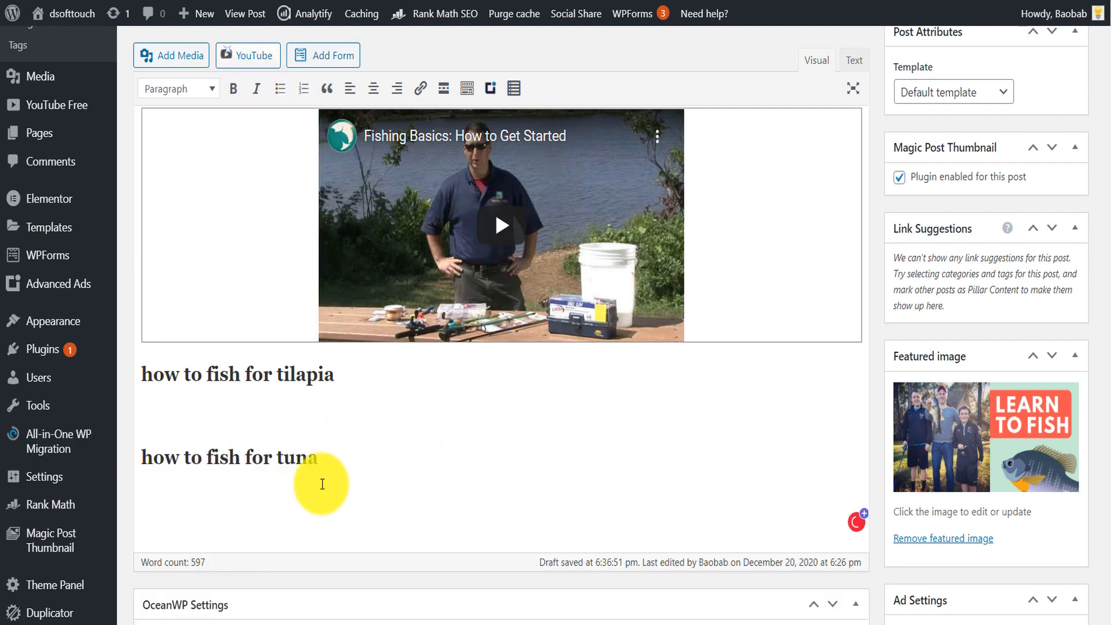
- Copy the heading "how to fish for tuna" and enter it as the keyword of a new article in Article Forge
{"action": "left_click_drag", "start_coordinate": [319, 458], "coordinate": [124, 441]}
{"action": "key", "text": "ctrl+c"}
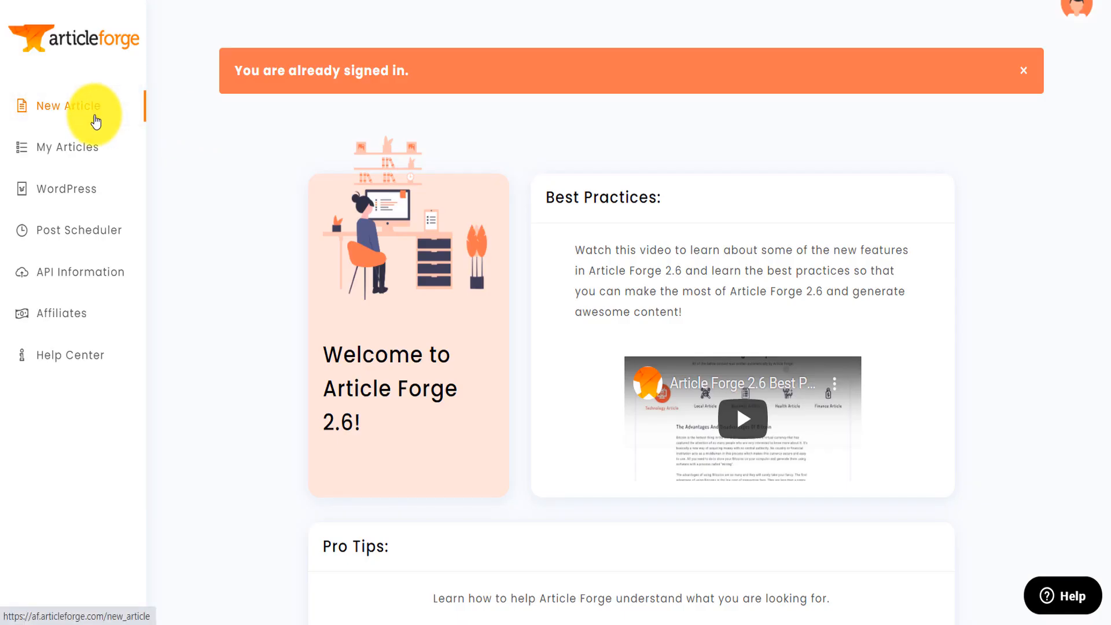
{"action": "left_click", "coordinate": [95, 122]}
{"action": "left_click", "coordinate": [653, 168]}
{"action": "key", "text": "ctrl+v"}
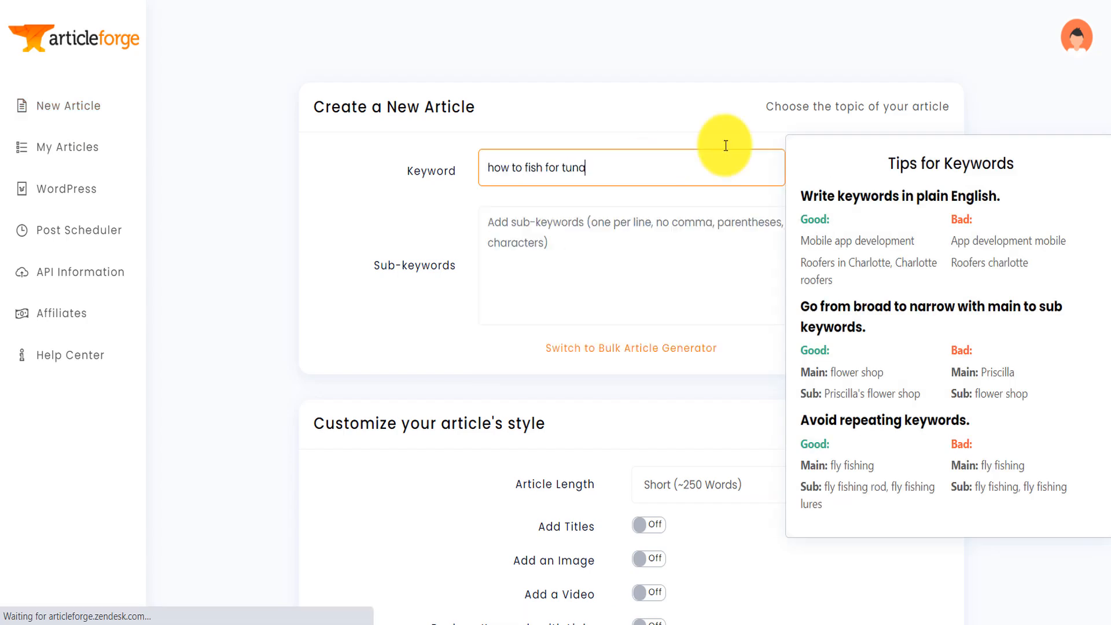
- Turn on Add Titles and Add an Image, keep the length at Short (~250 Words), and create the article
{"action": "scroll", "coordinate": [726, 146], "scroll_direction": "down", "scroll_amount": 4}
{"action": "left_click", "coordinate": [649, 282]}
{"action": "left_click", "coordinate": [810, 242]}
{"action": "left_click", "coordinate": [739, 290]}
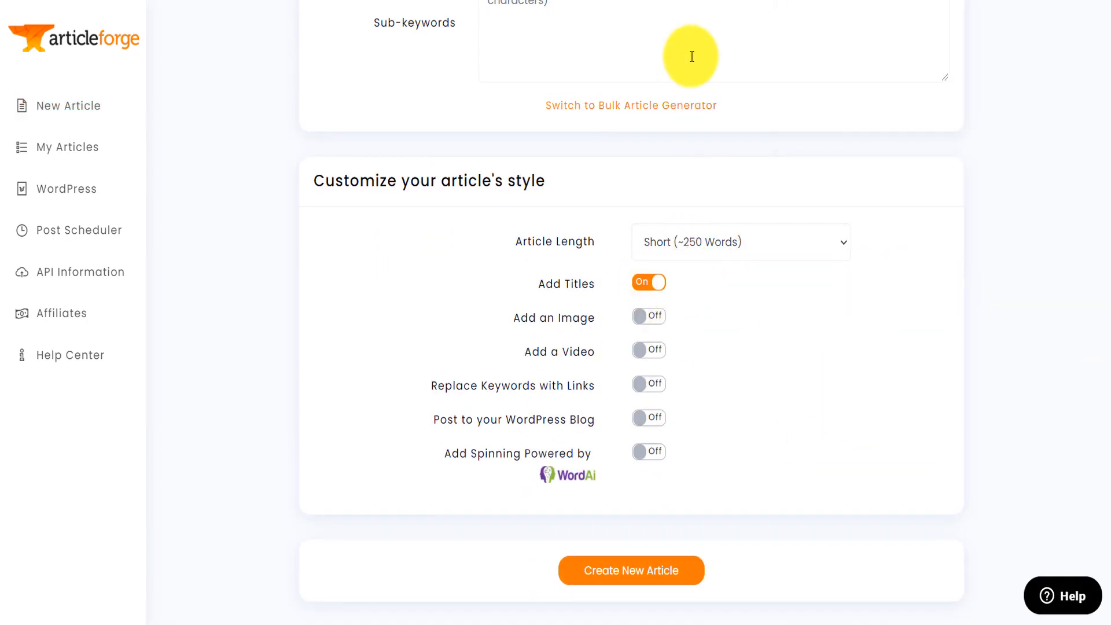
{"action": "left_click", "coordinate": [718, 243]}
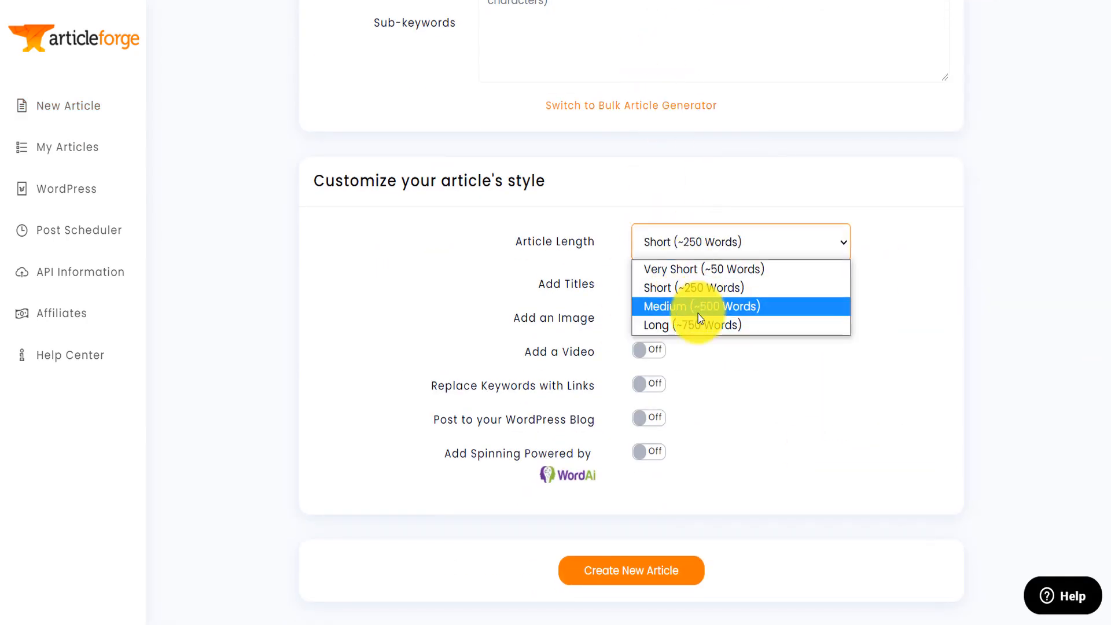
{"action": "left_click", "coordinate": [723, 249]}
{"action": "left_click", "coordinate": [648, 316]}
{"action": "left_click", "coordinate": [607, 573]}
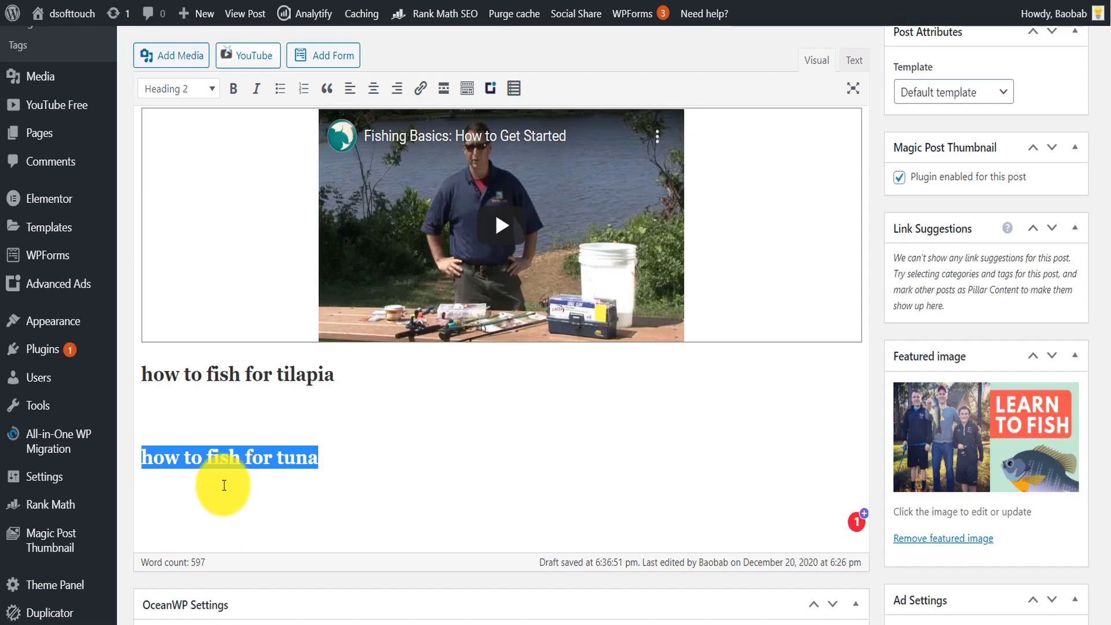
- In the WordPress post, add "Conclusion" below the tuna section as a Heading 2 and start a new line beneath it
{"action": "key", "text": "End"}
{"action": "key", "text": "Return"}
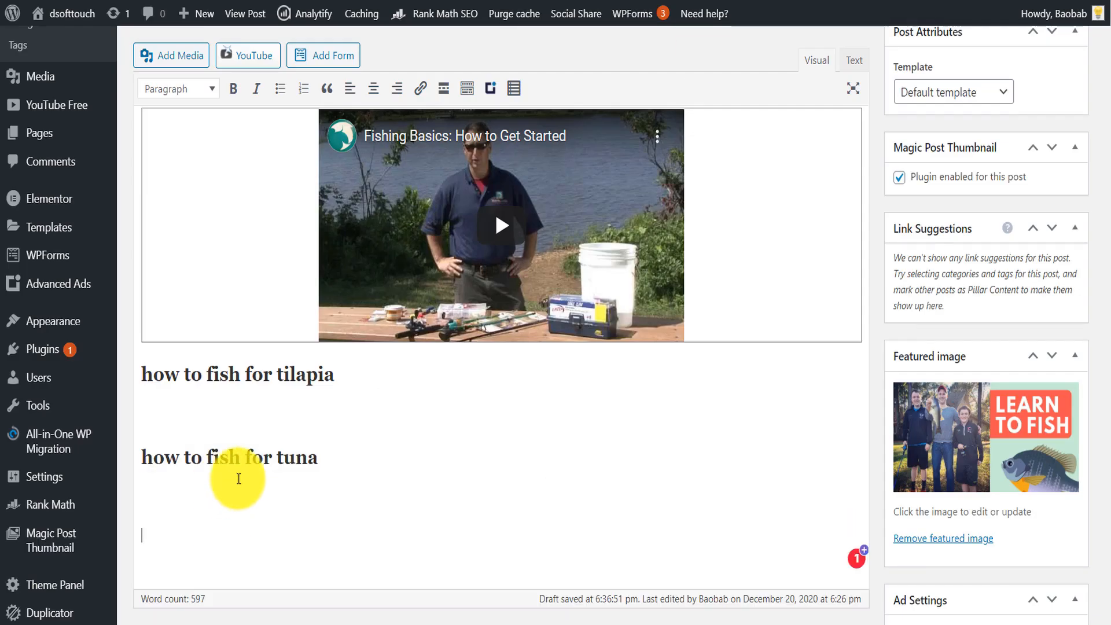
{"action": "type", "text": "Conclusion"}
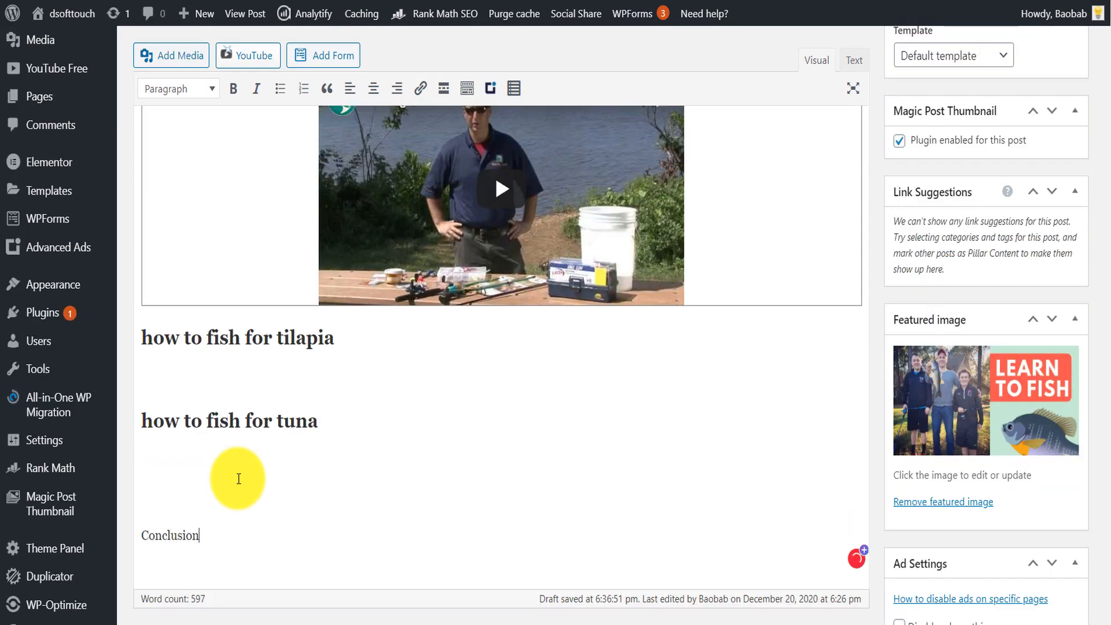
{"action": "left_click", "coordinate": [184, 90]}
{"action": "left_click", "coordinate": [195, 184]}
{"action": "left_click", "coordinate": [305, 531]}
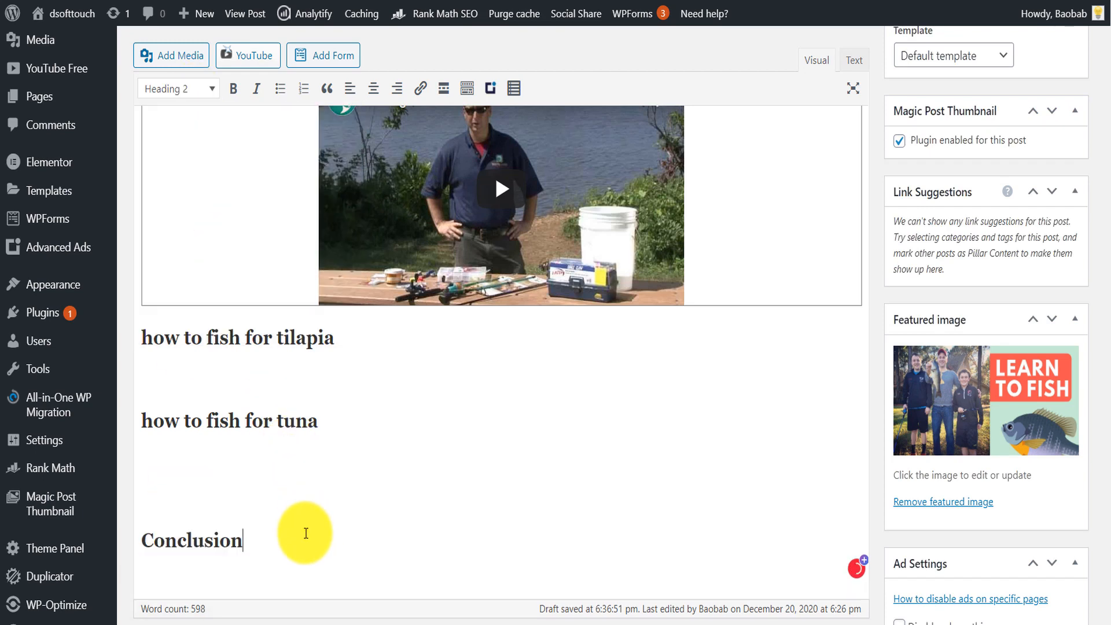
{"action": "key", "text": "Return"}
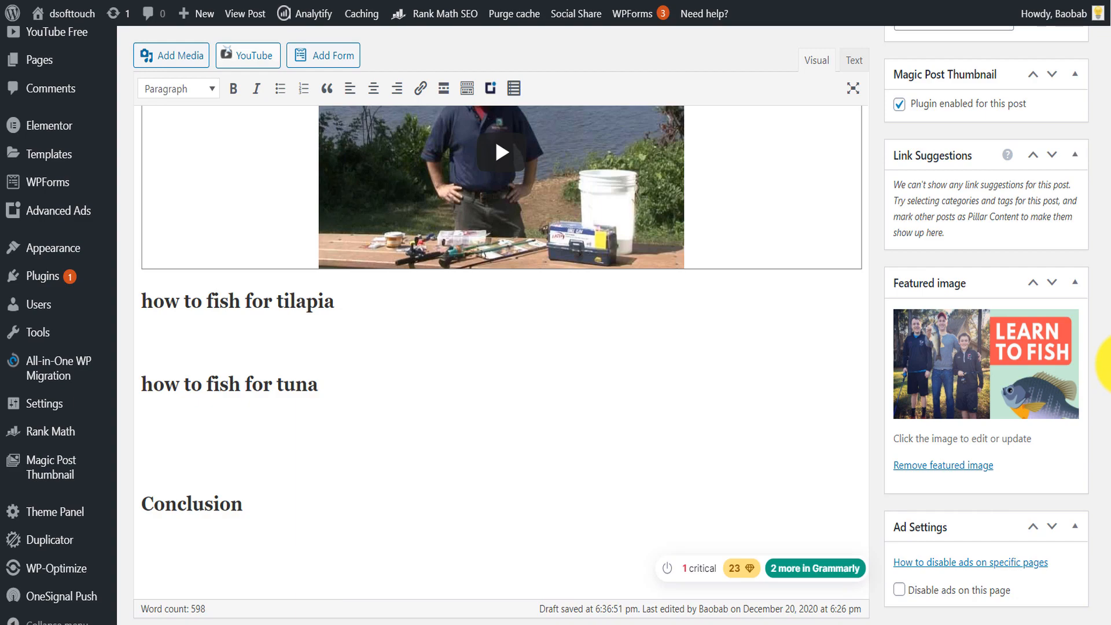
- Go back to the generated fishing article in Article Forge and show it as text instead of HTML
{"action": "scroll", "coordinate": [1102, 323], "scroll_direction": "up", "scroll_amount": 1}
{"action": "left_click_drag", "start_coordinate": [1110, 317], "coordinate": [1110, 80]}
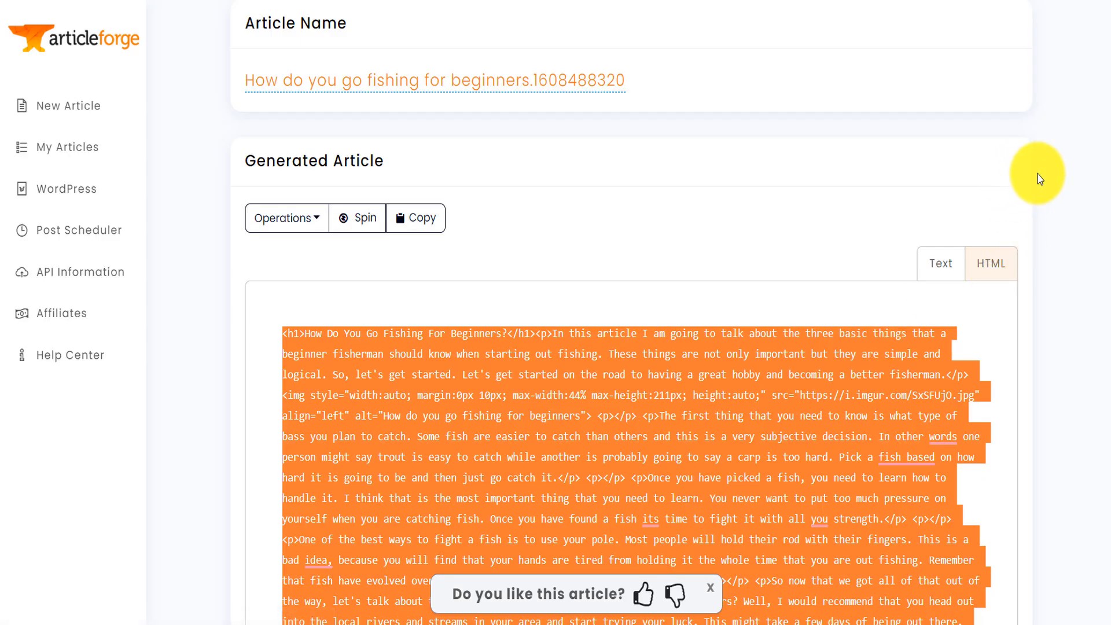
{"action": "left_click", "coordinate": [947, 263]}
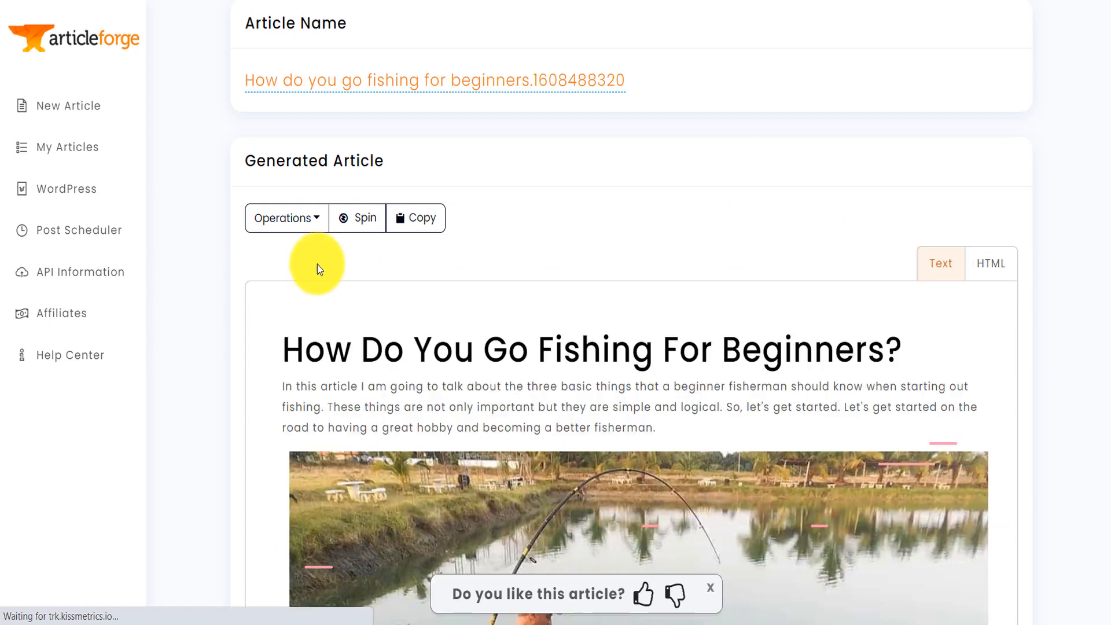
- Look over the saved articles list and examine the keyword, blog, posting rate and style settings of a new post scheduler
{"action": "left_click", "coordinate": [95, 149]}
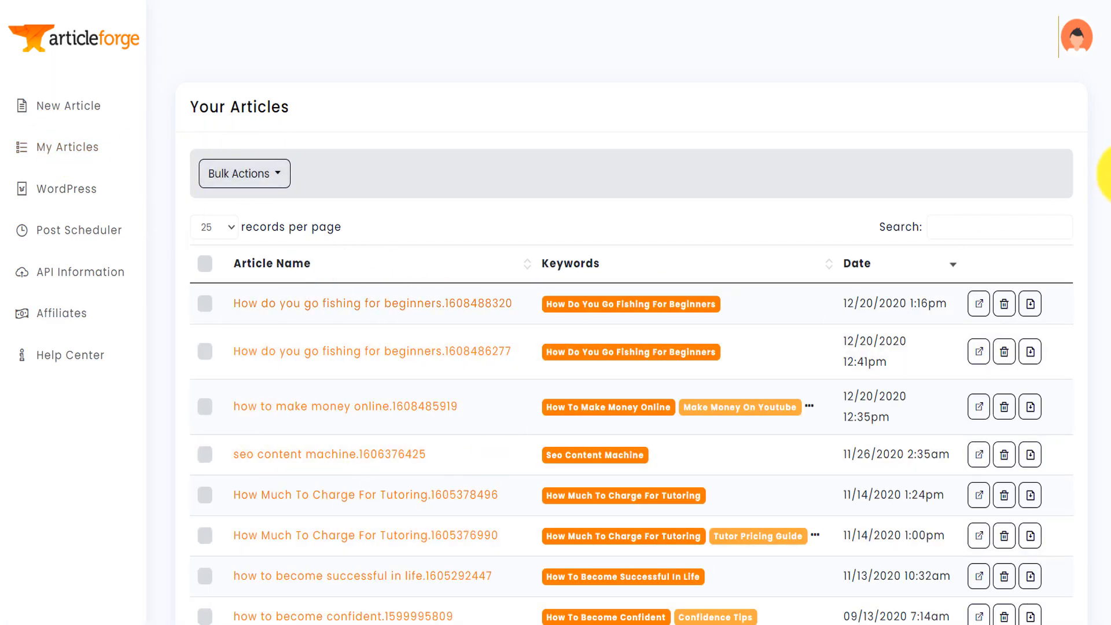
{"action": "scroll", "coordinate": [1105, 136], "scroll_direction": "down", "scroll_amount": 1}
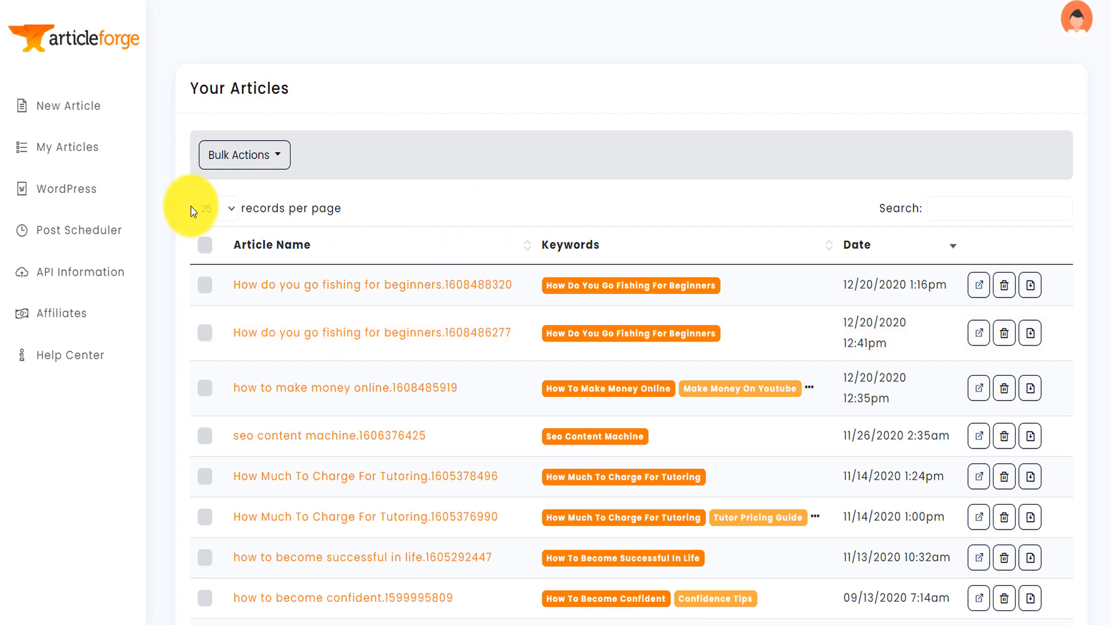
{"action": "left_click", "coordinate": [85, 236]}
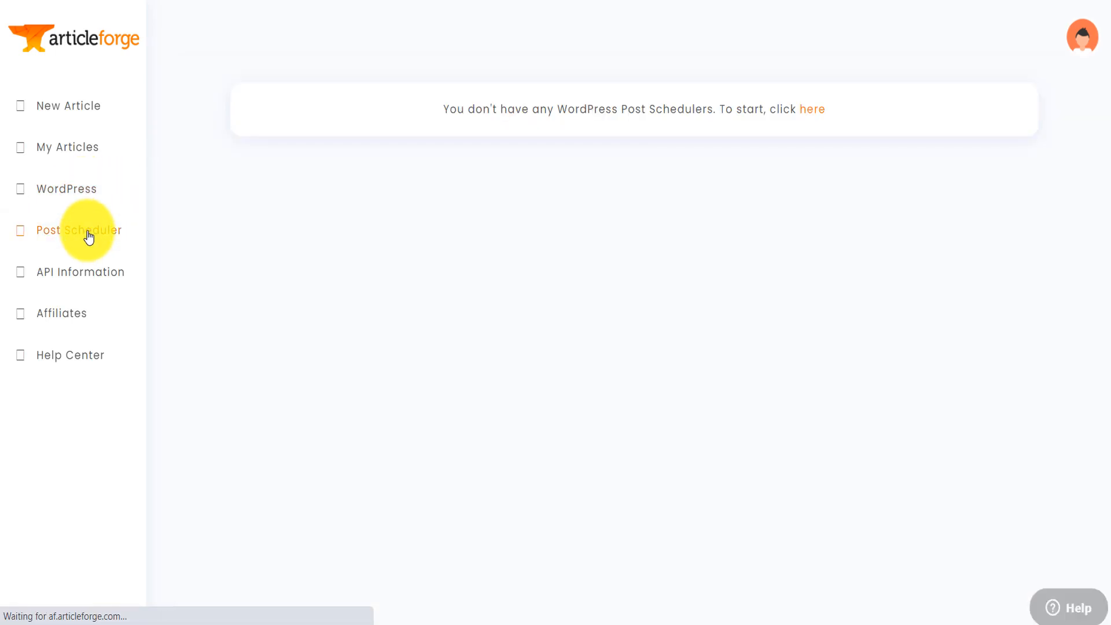
{"action": "left_click", "coordinate": [817, 115]}
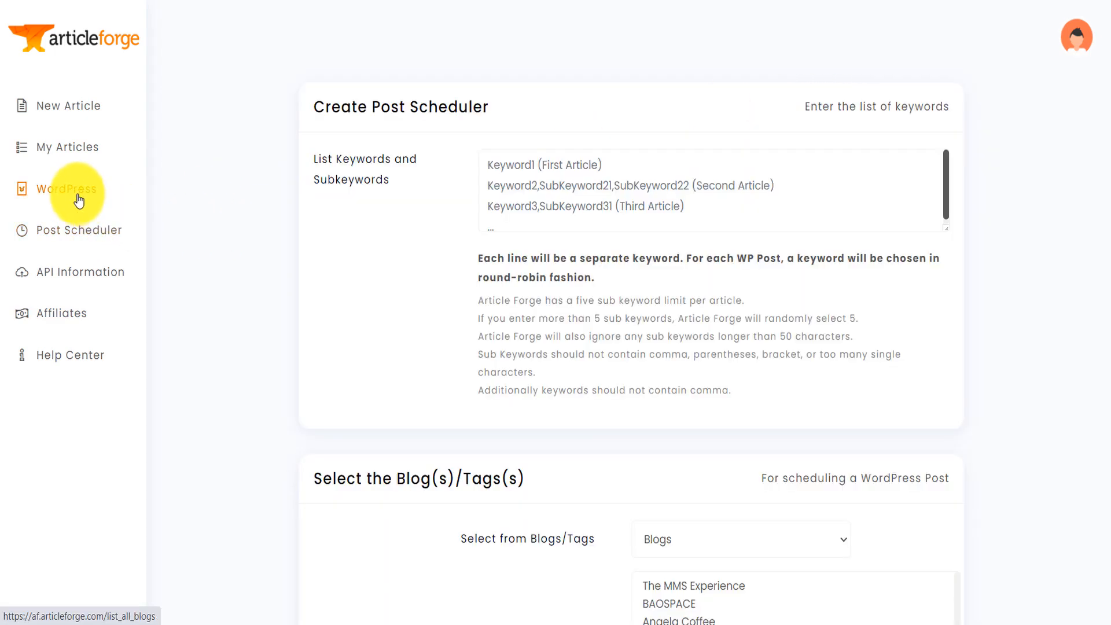
{"action": "left_click", "coordinate": [529, 165]}
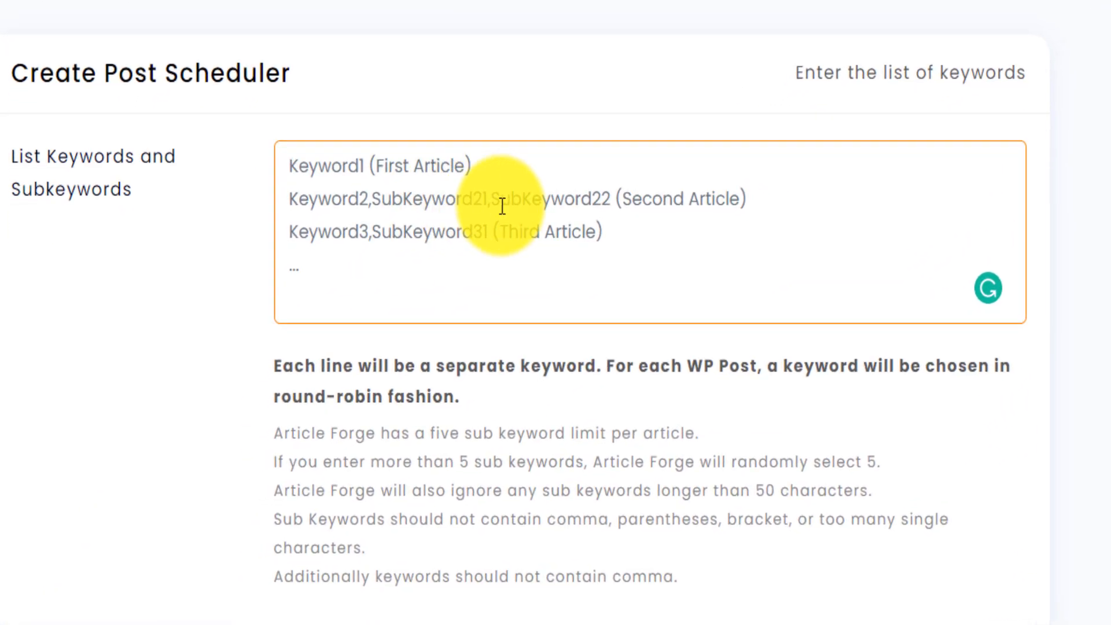
{"action": "scroll", "coordinate": [868, 306], "scroll_direction": "down", "scroll_amount": 5}
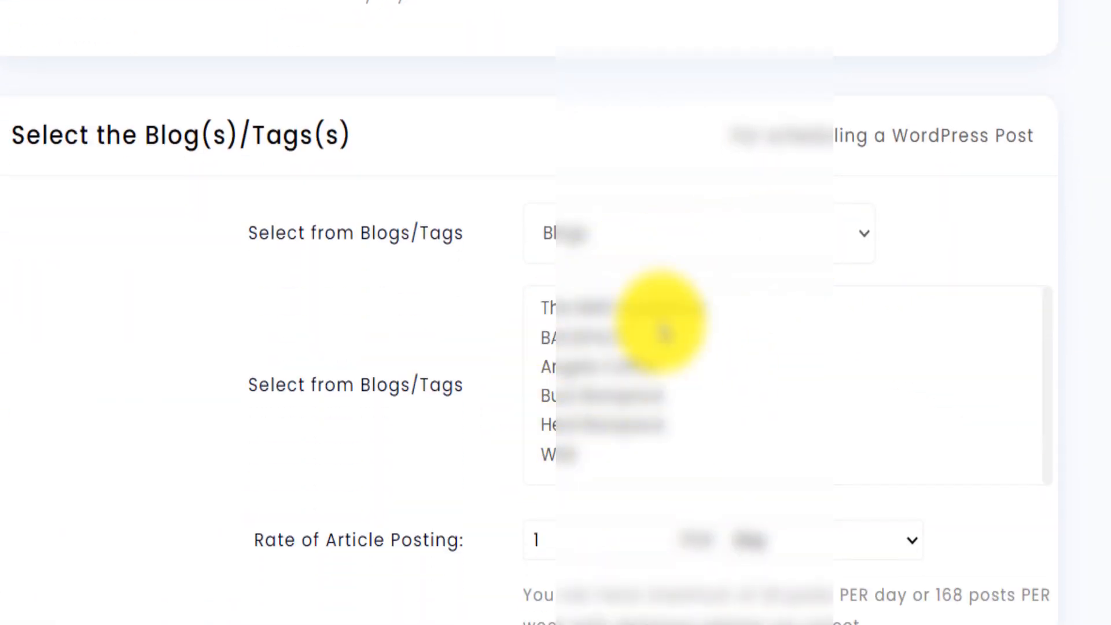
{"action": "scroll", "coordinate": [610, 298], "scroll_direction": "down", "scroll_amount": 4}
{"action": "scroll", "coordinate": [555, 312], "scroll_direction": "down", "scroll_amount": 6}
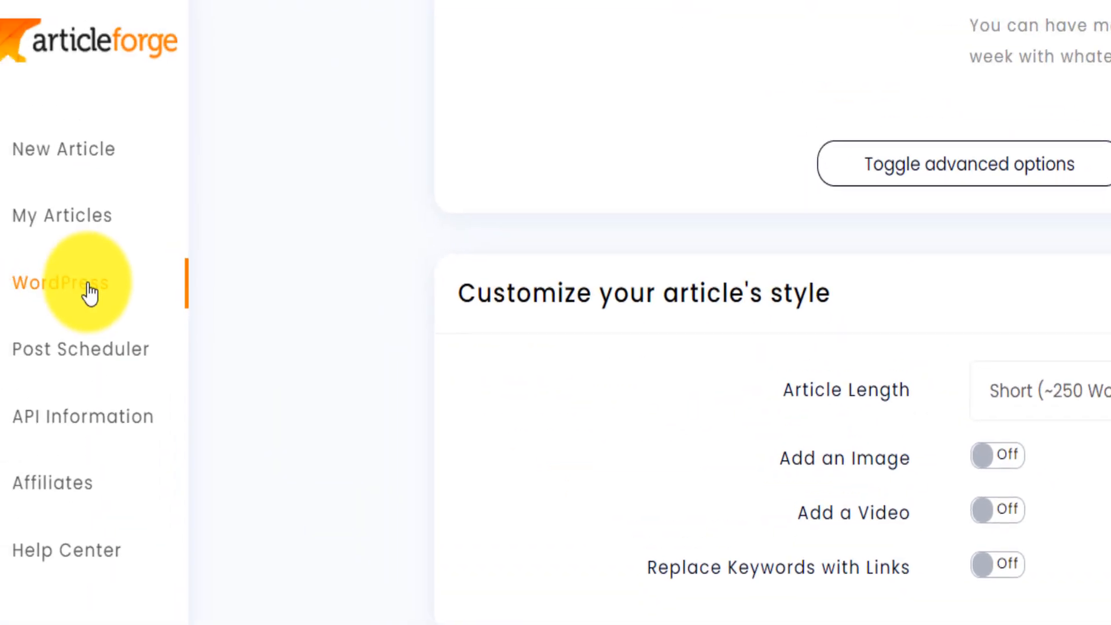
- Open the list of connected WordPress blogs and look at the options for adding a blog
{"action": "left_click", "coordinate": [87, 290]}
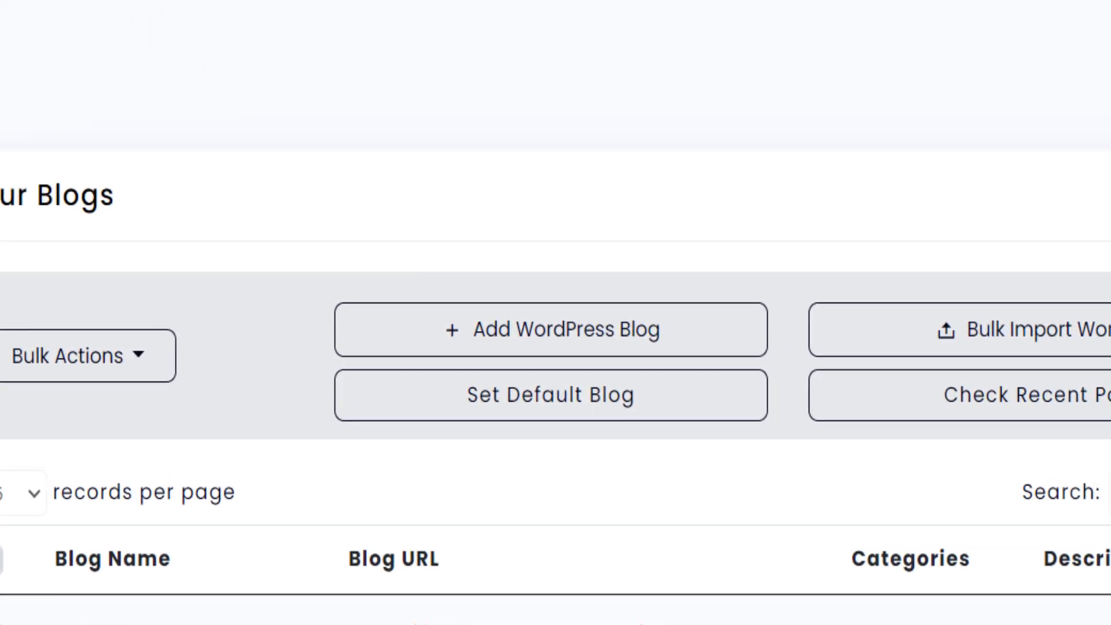
{"action": "left_click", "coordinate": [529, 341]}
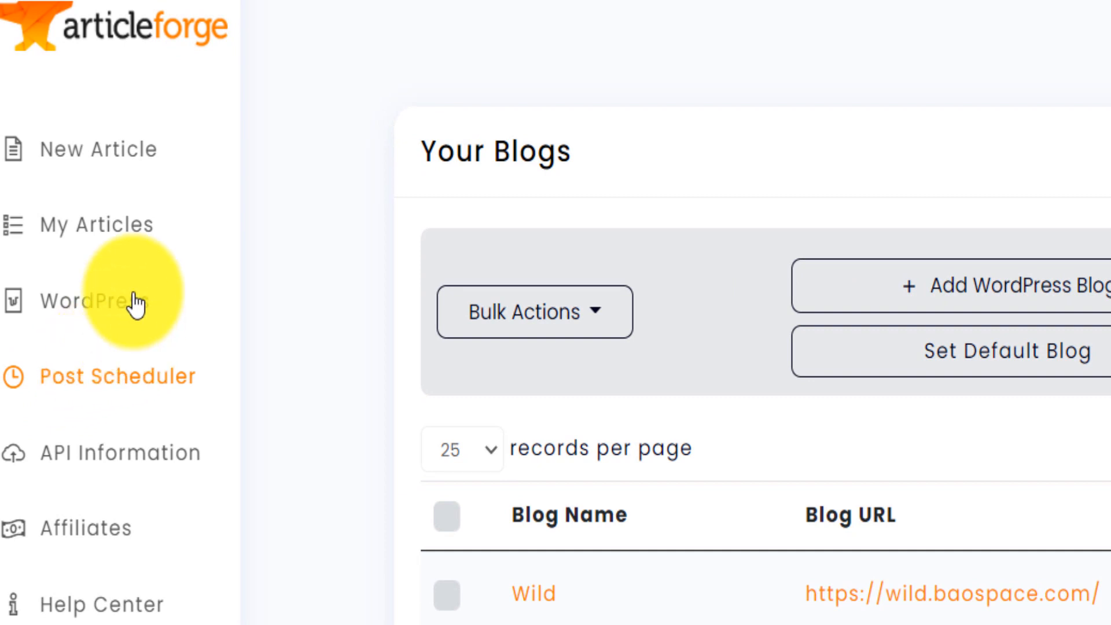
- In a new article form, turn on Post to your WordPress Blog and review the blog, status and category options
{"action": "left_click", "coordinate": [120, 150]}
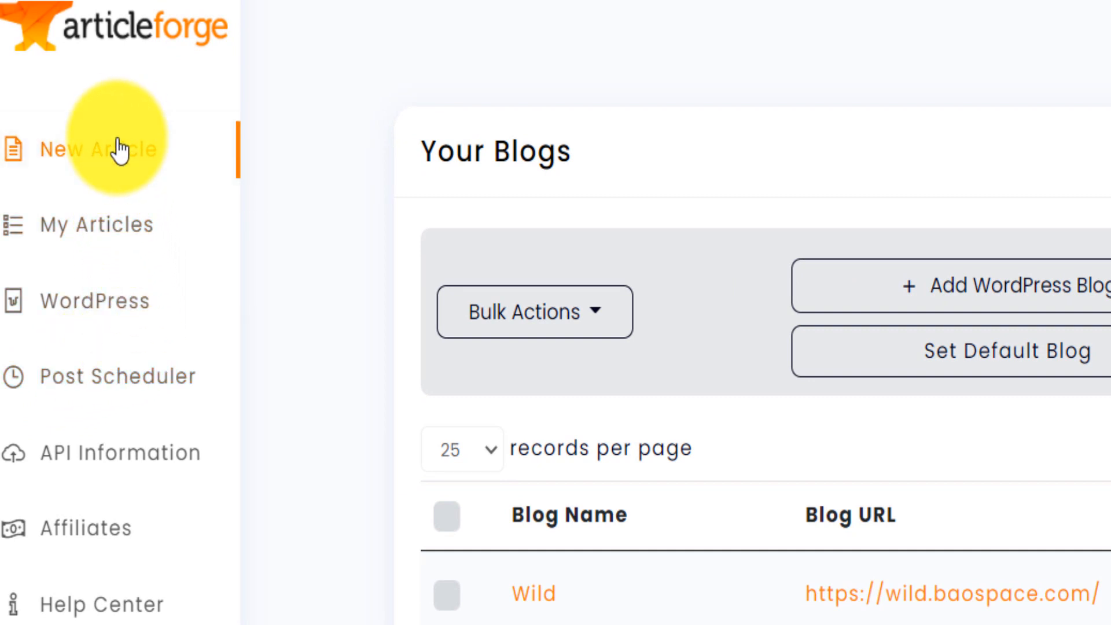
{"action": "scroll", "coordinate": [1101, 254], "scroll_direction": "down", "scroll_amount": 3}
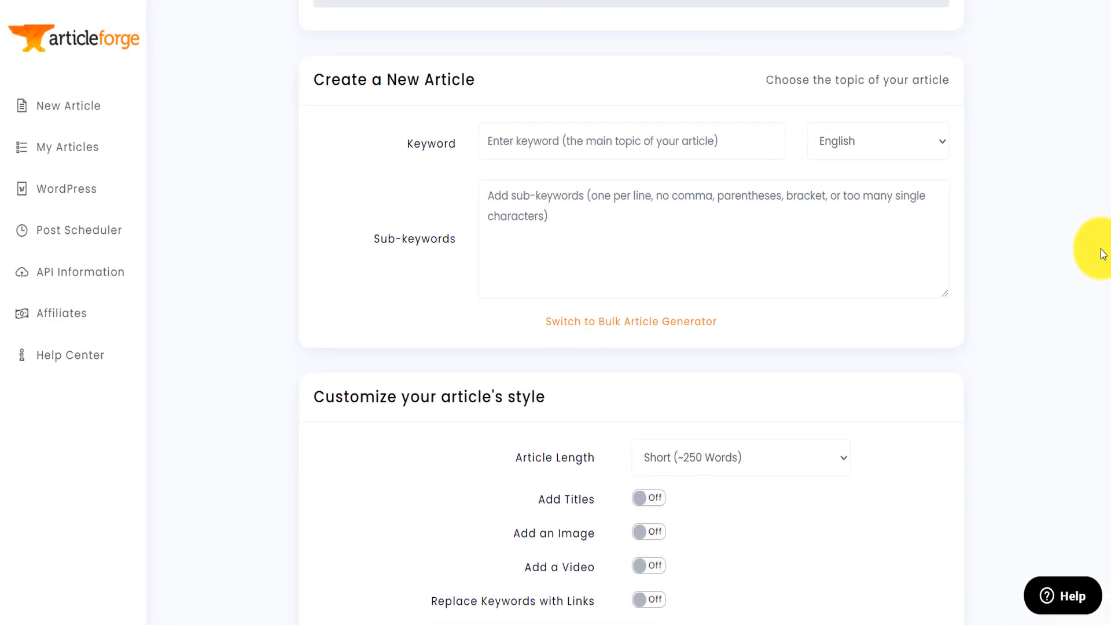
{"action": "left_click", "coordinate": [539, 155]}
{"action": "scroll", "coordinate": [1104, 154], "scroll_direction": "down", "scroll_amount": 3}
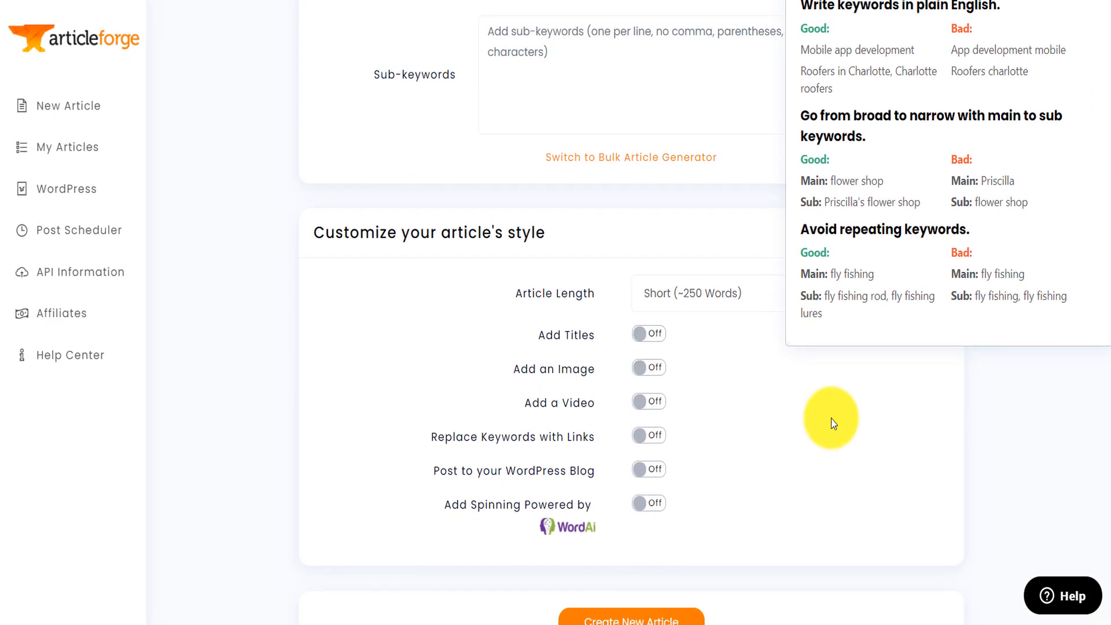
{"action": "left_click", "coordinate": [641, 475]}
{"action": "scroll", "coordinate": [1081, 358], "scroll_direction": "down", "scroll_amount": 8}
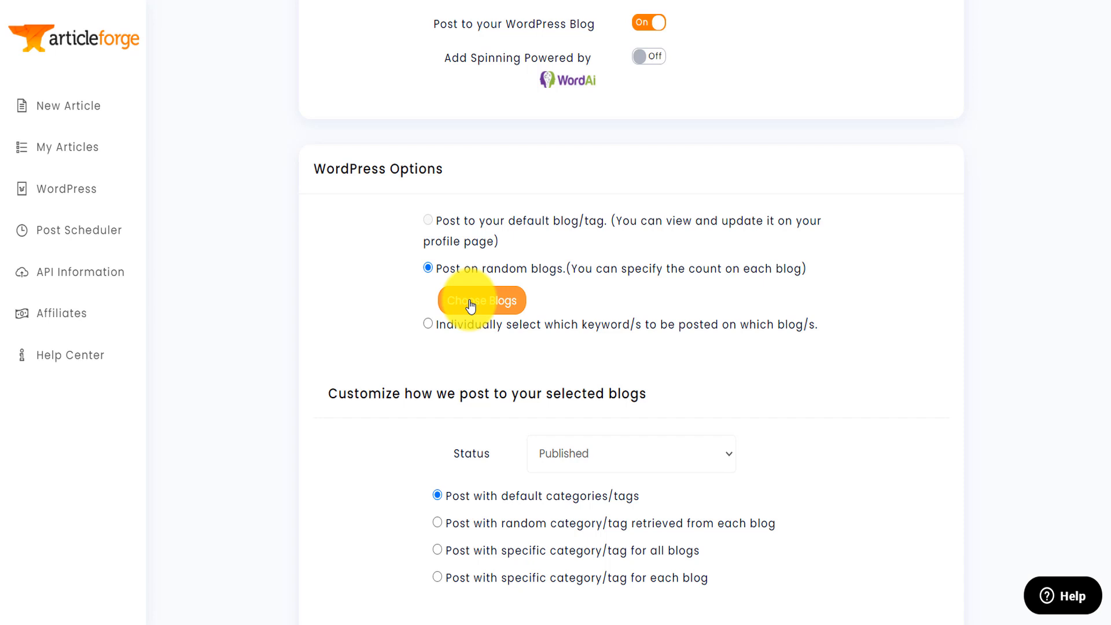
{"action": "scroll", "coordinate": [1105, 382], "scroll_direction": "down", "scroll_amount": 1}
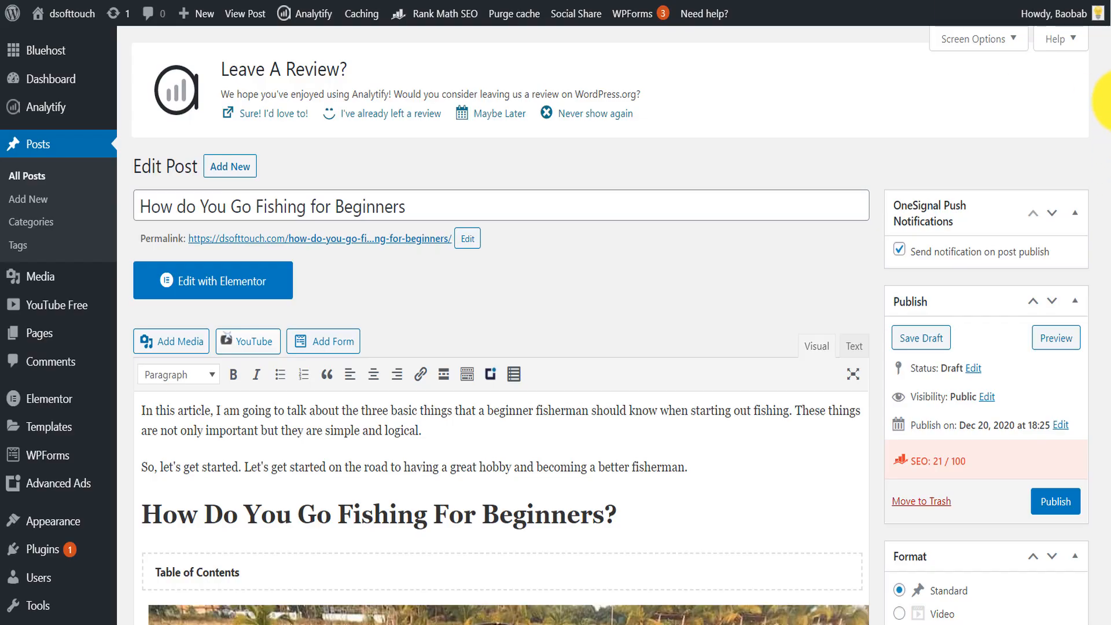
{"action": "scroll", "coordinate": [1102, 116], "scroll_direction": "down", "scroll_amount": 5}
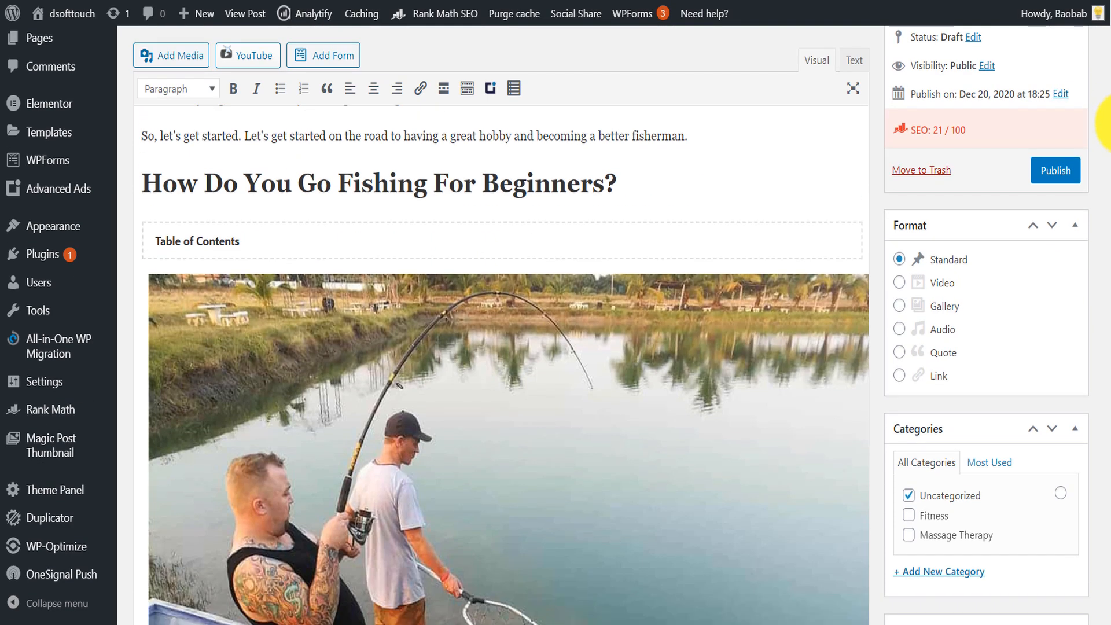
- Switch to the WordPress post and look over its title, introduction and content
{"action": "scroll", "coordinate": [1106, 122], "scroll_direction": "up", "scroll_amount": 3}
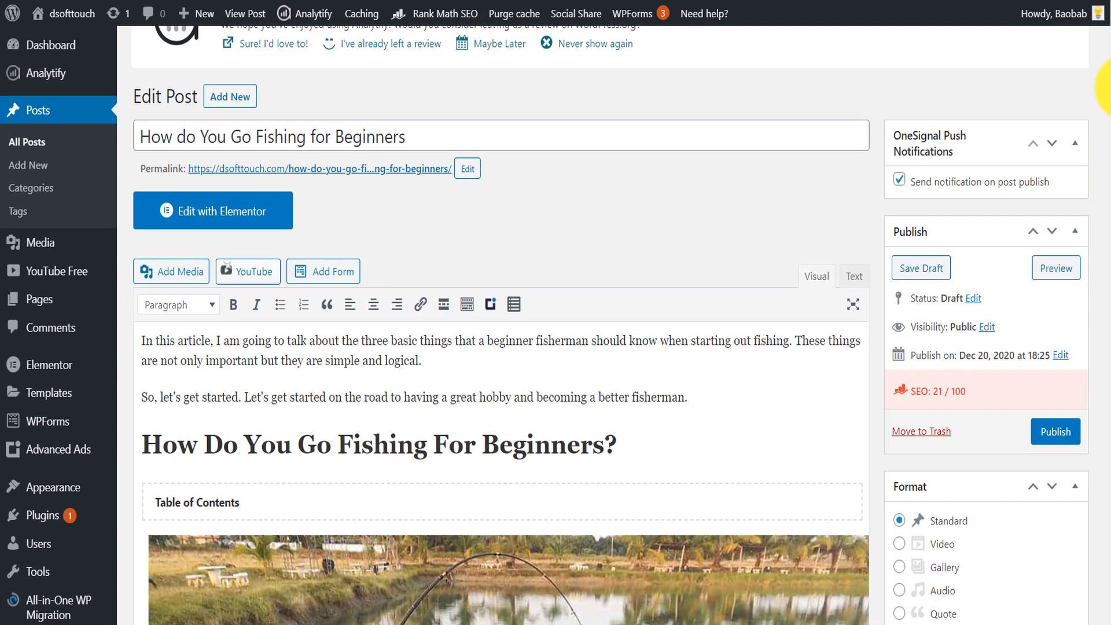
{"action": "scroll", "coordinate": [1105, 93], "scroll_direction": "down", "scroll_amount": 1}
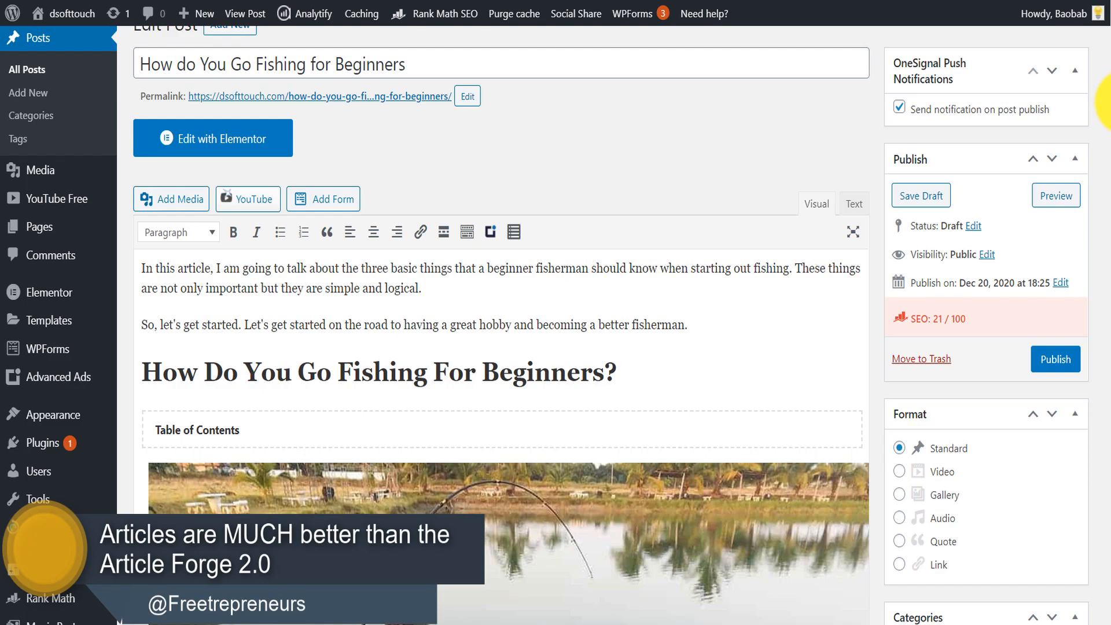
{"action": "scroll", "coordinate": [1105, 98], "scroll_direction": "down", "scroll_amount": 3}
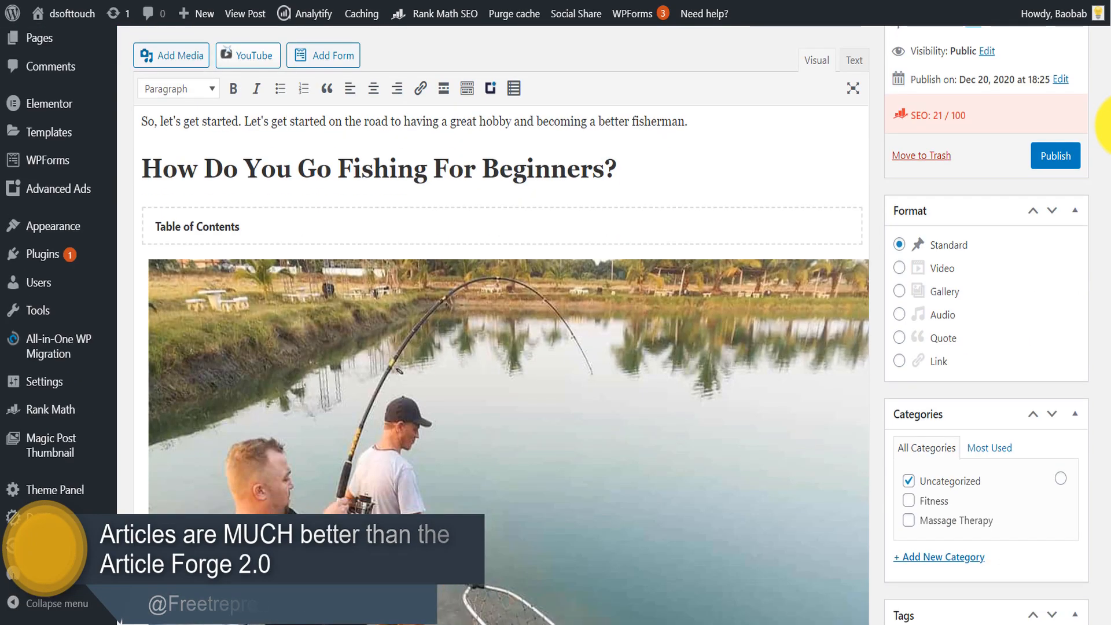
{"action": "left_click_drag", "start_coordinate": [1110, 124], "coordinate": [1110, 404]}
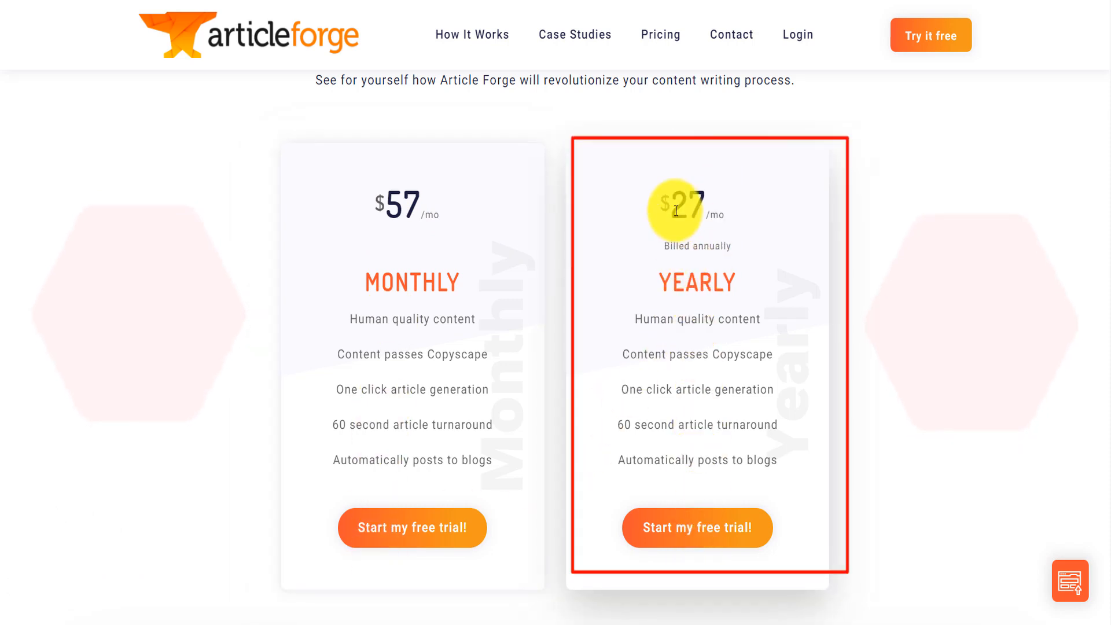
- Compare the yearly and monthly plan prices on the Article Forge pricing page
{"action": "left_click_drag", "start_coordinate": [677, 198], "coordinate": [718, 203]}
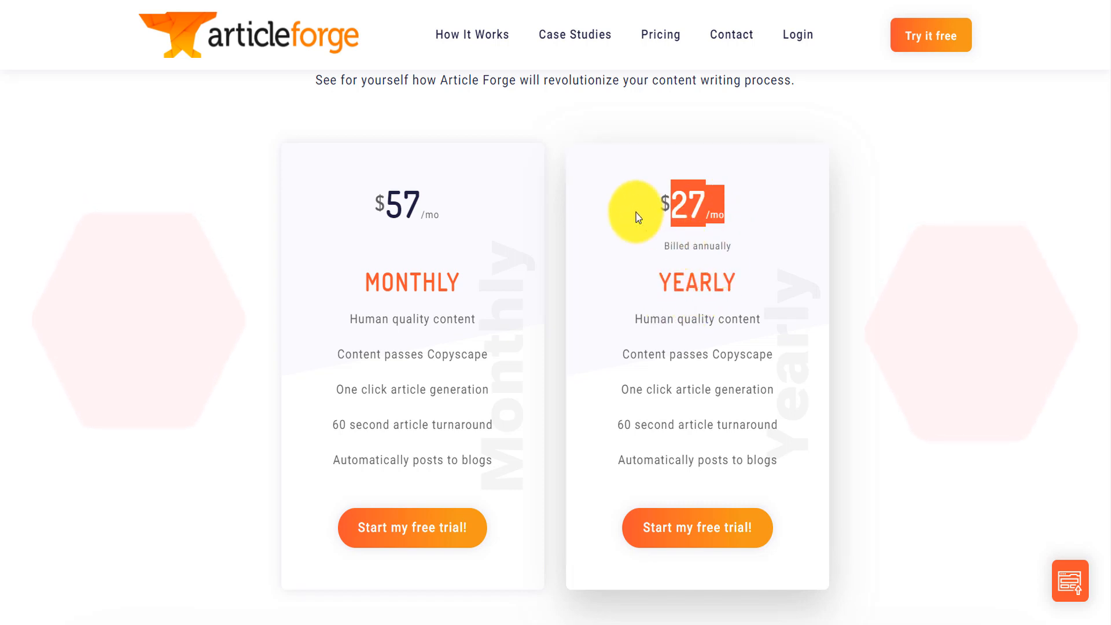
{"action": "left_click", "coordinate": [393, 198]}
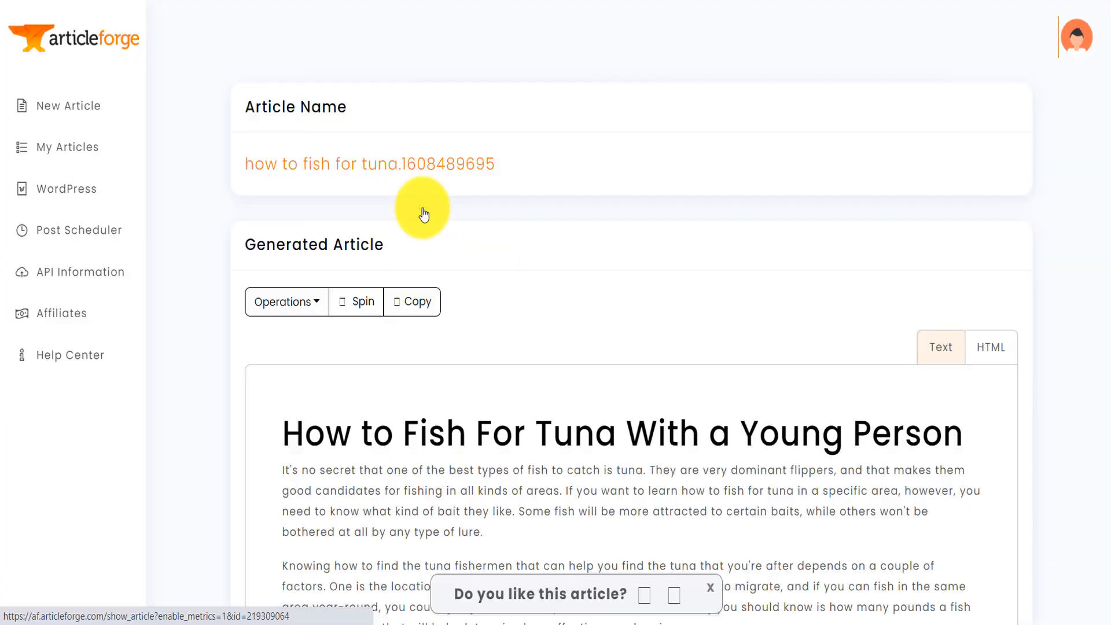
- Read through the generated tuna article, examining its title, image and paragraphs
{"action": "scroll", "coordinate": [1100, 150], "scroll_direction": "down", "scroll_amount": 3}
{"action": "scroll", "coordinate": [1105, 168], "scroll_direction": "up", "scroll_amount": 3}
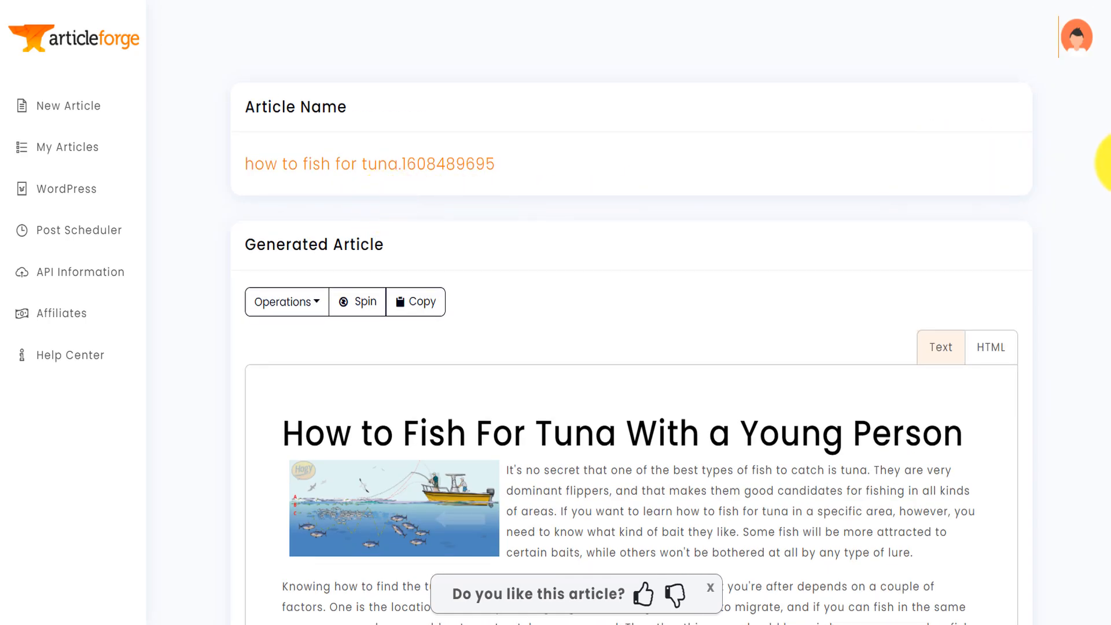
{"action": "scroll", "coordinate": [1105, 185], "scroll_direction": "down", "scroll_amount": 2}
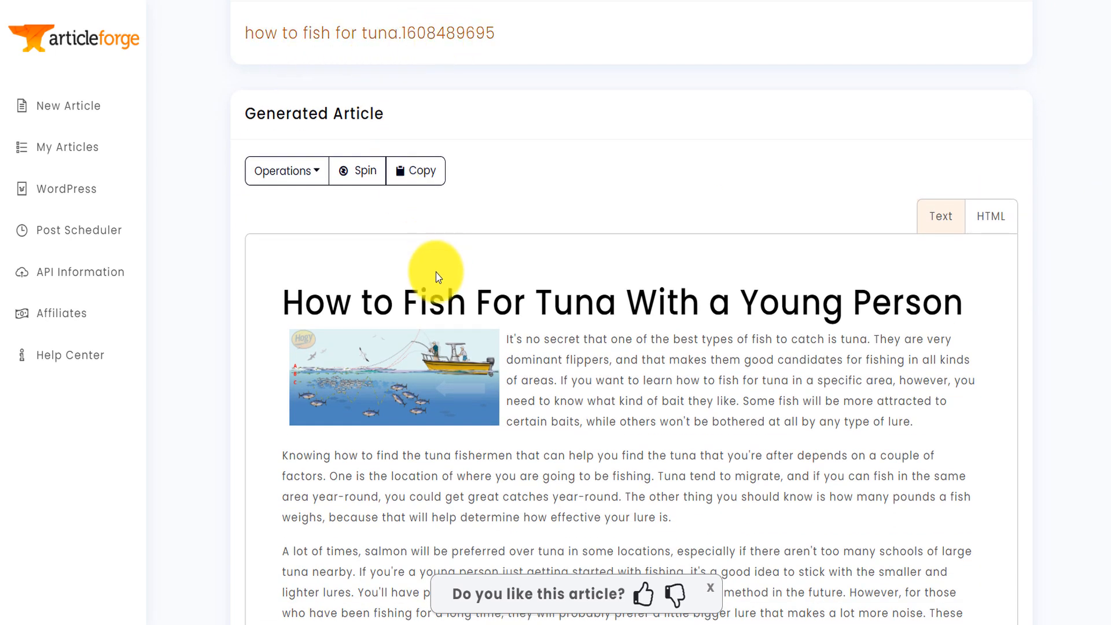
{"action": "left_click_drag", "start_coordinate": [963, 297], "coordinate": [304, 278]}
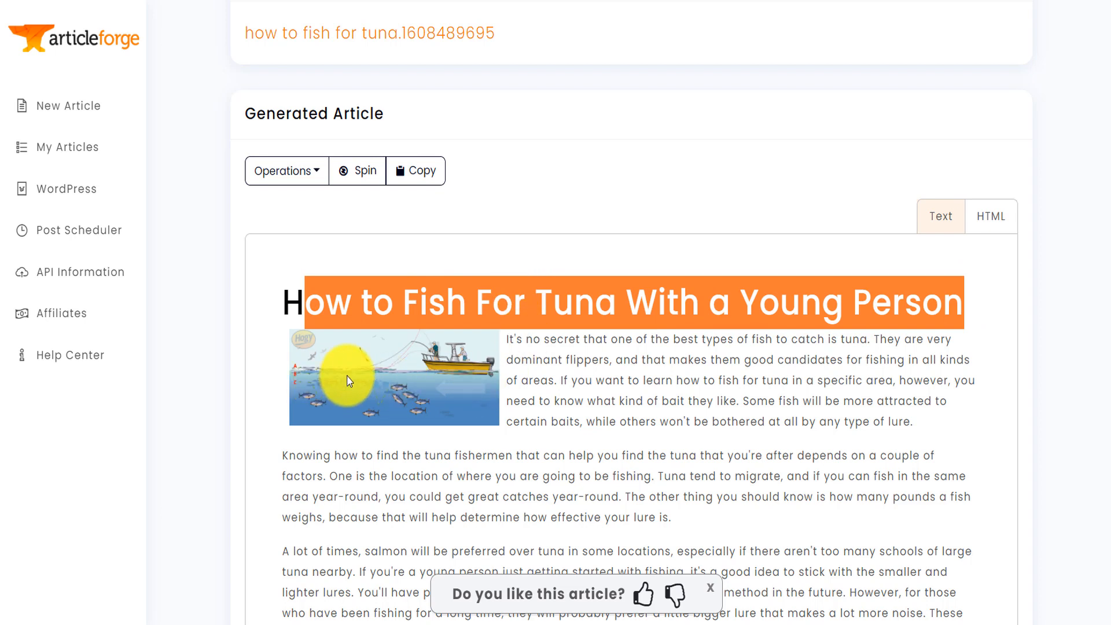
{"action": "left_click", "coordinate": [739, 380]}
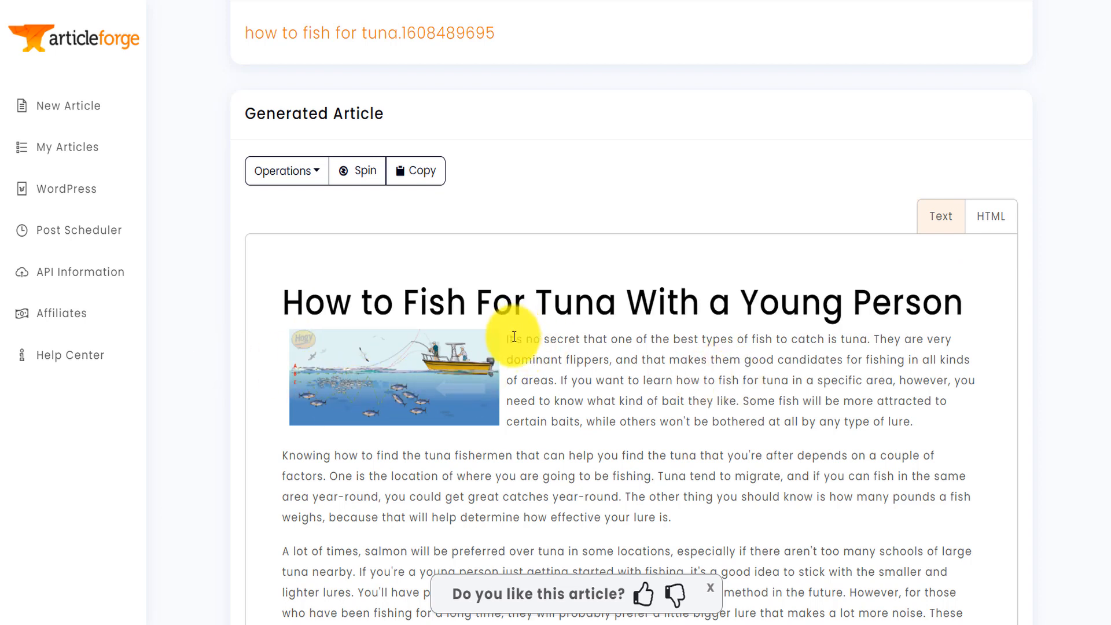
{"action": "left_click_drag", "start_coordinate": [514, 336], "coordinate": [578, 386]}
{"action": "scroll", "coordinate": [935, 540], "scroll_direction": "down", "scroll_amount": 4}
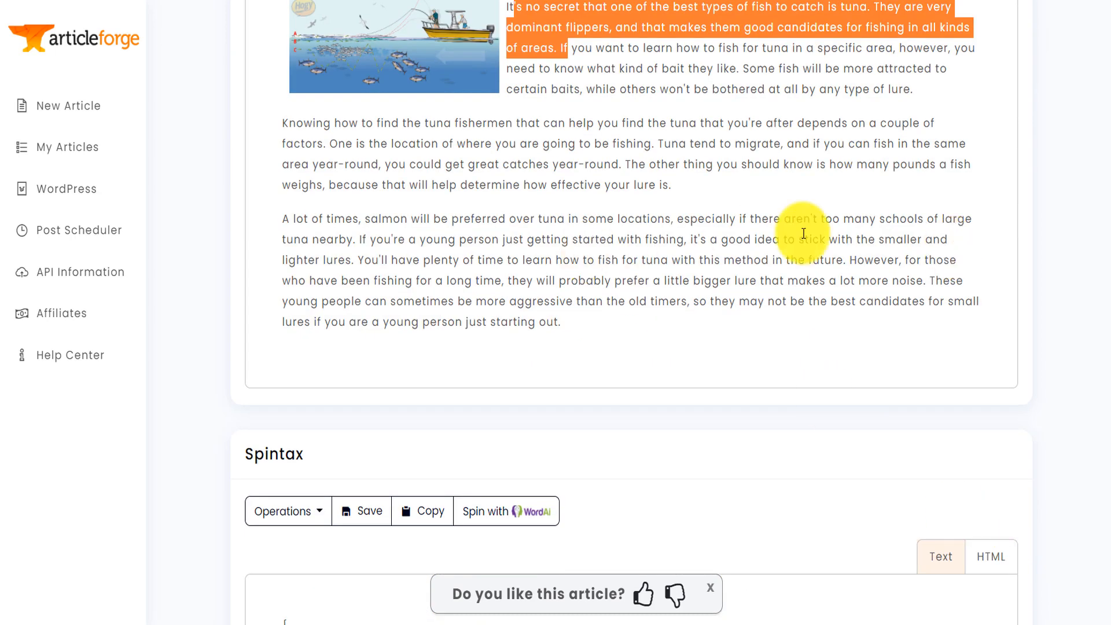
- Copy the generated tuna article and paste it with its title and image under the "how to fish for tuna" heading in the WordPress post
{"action": "scroll", "coordinate": [958, 148], "scroll_direction": "up", "scroll_amount": 2}
{"action": "left_click", "coordinate": [978, 47]}
{"action": "scroll", "coordinate": [588, 200], "scroll_direction": "up", "scroll_amount": 2}
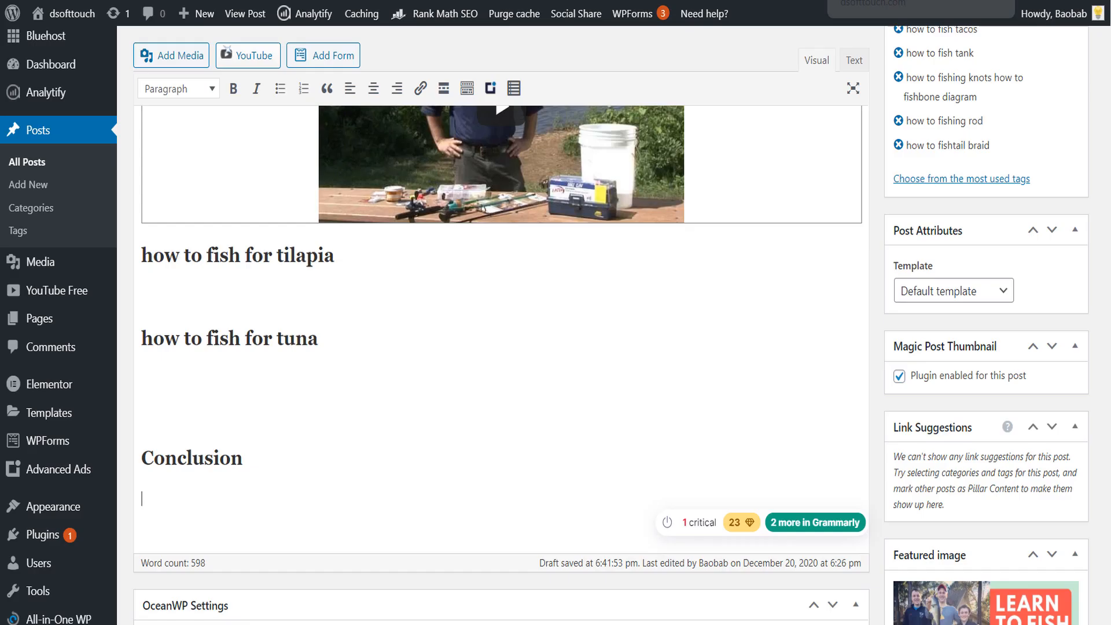
{"action": "left_click", "coordinate": [852, 61]}
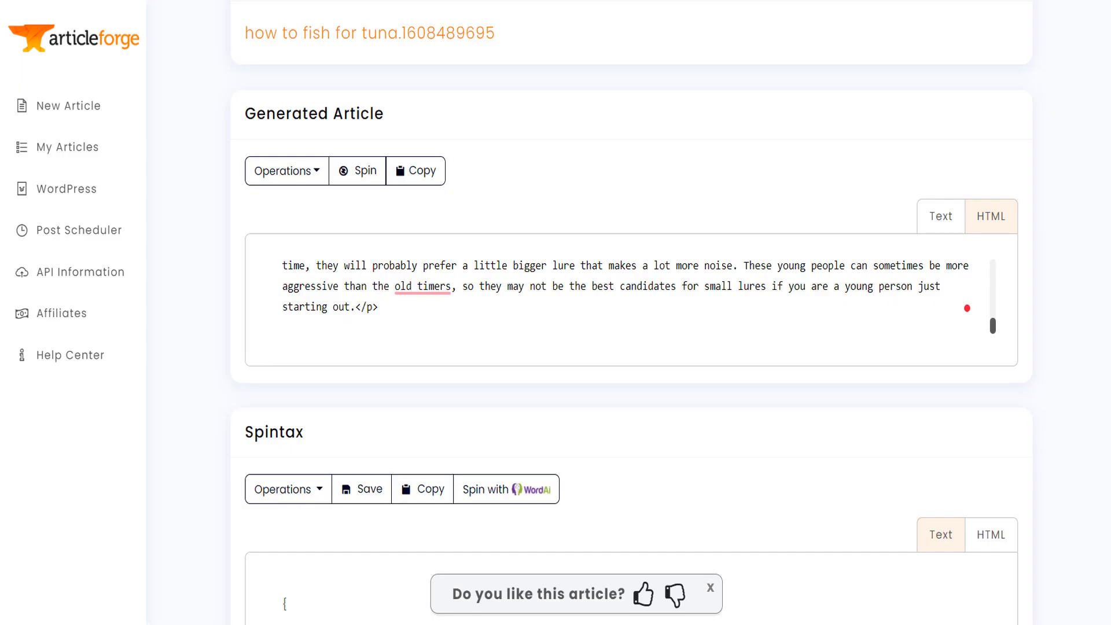
{"action": "scroll", "coordinate": [601, 291], "scroll_direction": "up", "scroll_amount": 10}
{"action": "key", "text": "ctrl+a"}
{"action": "key", "text": "ctrl+c"}
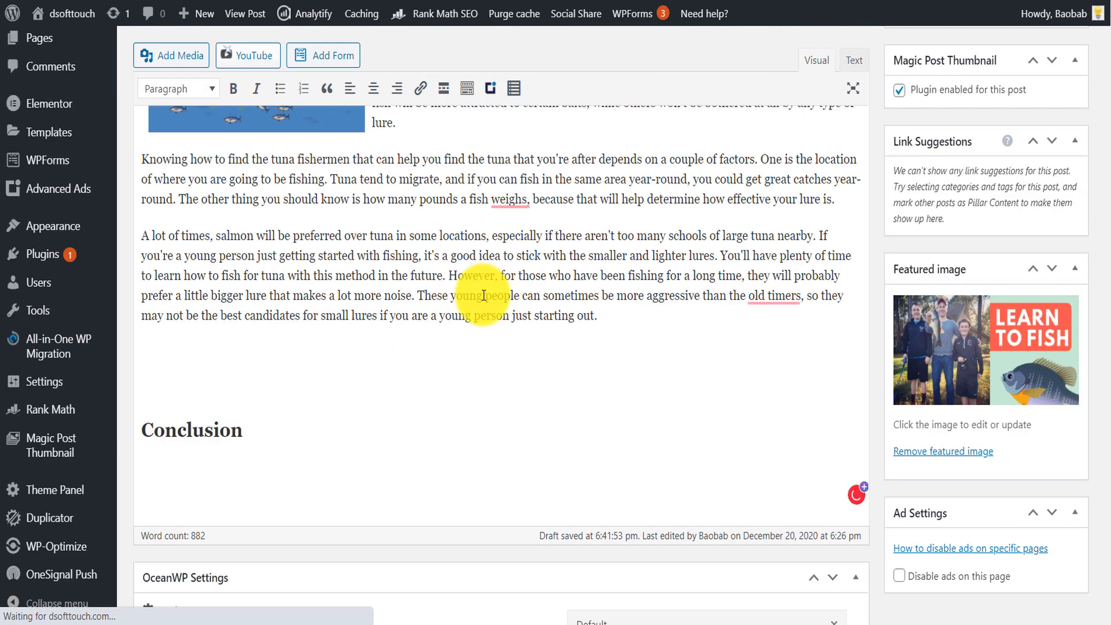
{"action": "scroll", "coordinate": [666, 226], "scroll_direction": "up", "scroll_amount": 5}
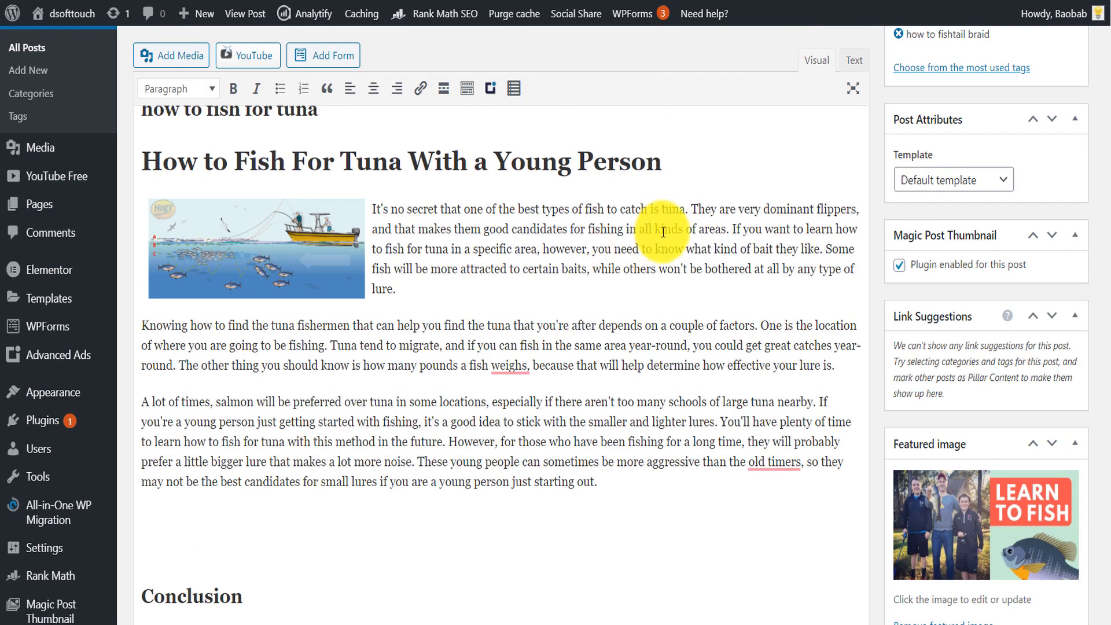
- Split the tuna section's first paragraph into three, breaking before "If you want to learn" and before "Some fish will be"
{"action": "left_click", "coordinate": [732, 224]}
{"action": "key", "text": "Return"}
{"action": "left_click", "coordinate": [485, 270]}
{"action": "key", "text": "Return"}
{"action": "key", "text": "BackSpace"}
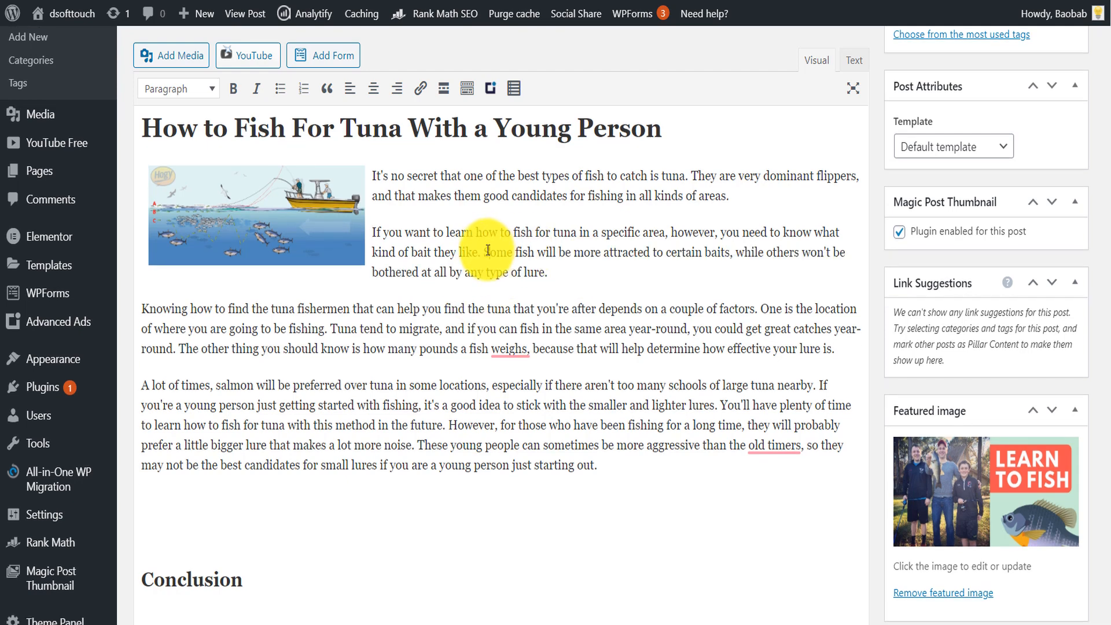
{"action": "left_click", "coordinate": [482, 253]}
{"action": "key", "text": "Return"}
- Split the "Knowing how to find" paragraph before "Tuna tend" and "The other thing", and remove the comma after "weighs"
{"action": "left_click", "coordinate": [331, 328]}
{"action": "key", "text": "Return"}
{"action": "left_click", "coordinate": [709, 328]}
{"action": "key", "text": "Return"}
{"action": "left_click", "coordinate": [401, 364]}
{"action": "key", "text": "BackSpace"}
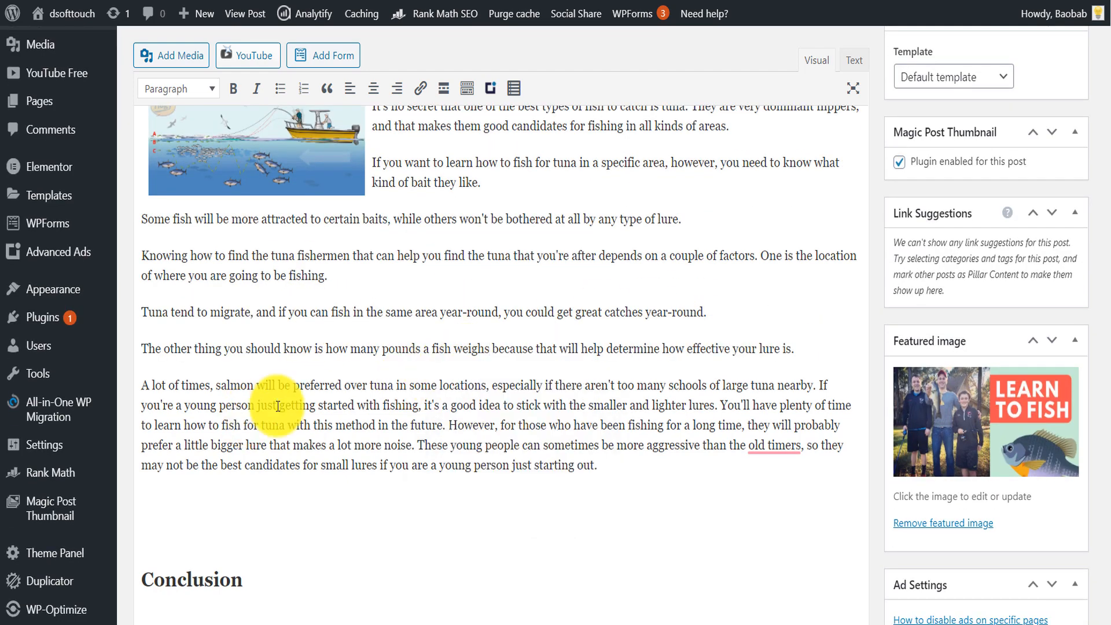
- Split the "A lot of times" paragraph before "You'll have plenty" and "These young people", and correct "old timers" to "old-timers"
{"action": "left_click", "coordinate": [722, 399]}
{"action": "key", "text": "Return"}
{"action": "left_click", "coordinate": [541, 445]}
{"action": "key", "text": "Return"}
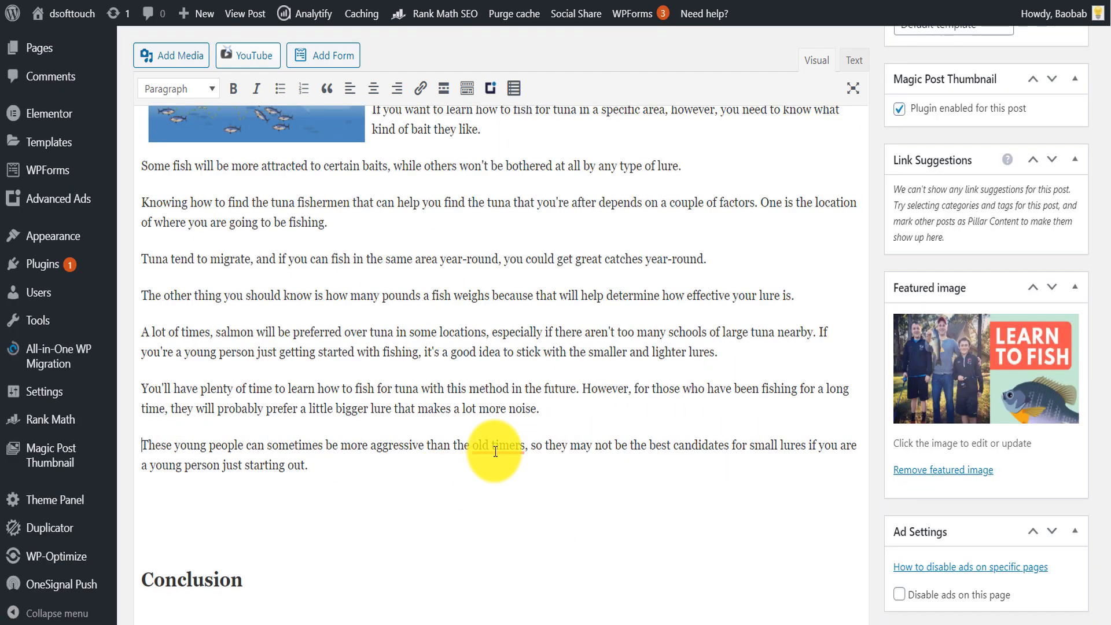
{"action": "left_click", "coordinate": [499, 487]}
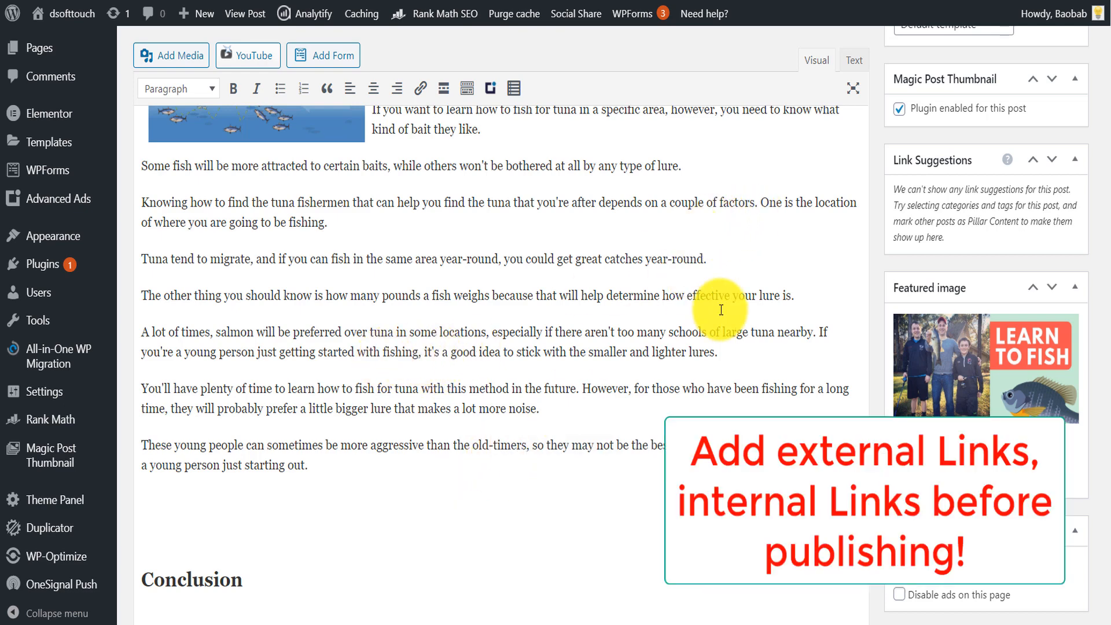
- Add a new line after the sentence "Tuna tend to migrate" ending in "year-round"
{"action": "left_click", "coordinate": [608, 259]}
{"action": "left_click", "coordinate": [717, 260]}
{"action": "key", "text": "Return"}
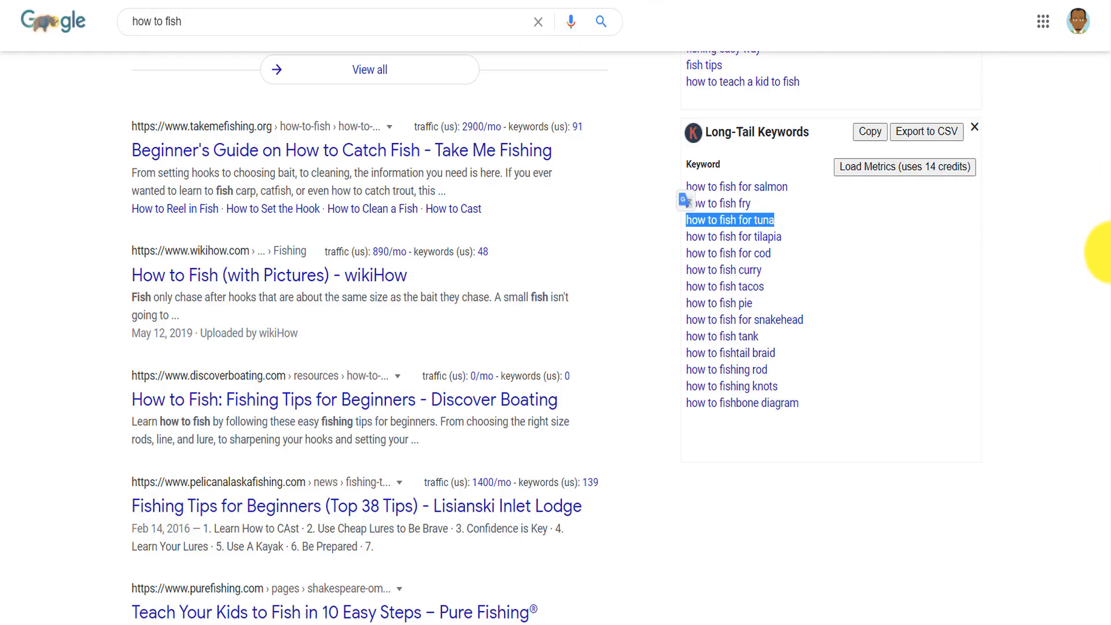
{"action": "scroll", "coordinate": [1105, 298], "scroll_direction": "down", "scroll_amount": 5}
{"action": "scroll", "coordinate": [1106, 299], "scroll_direction": "up", "scroll_amount": 5}
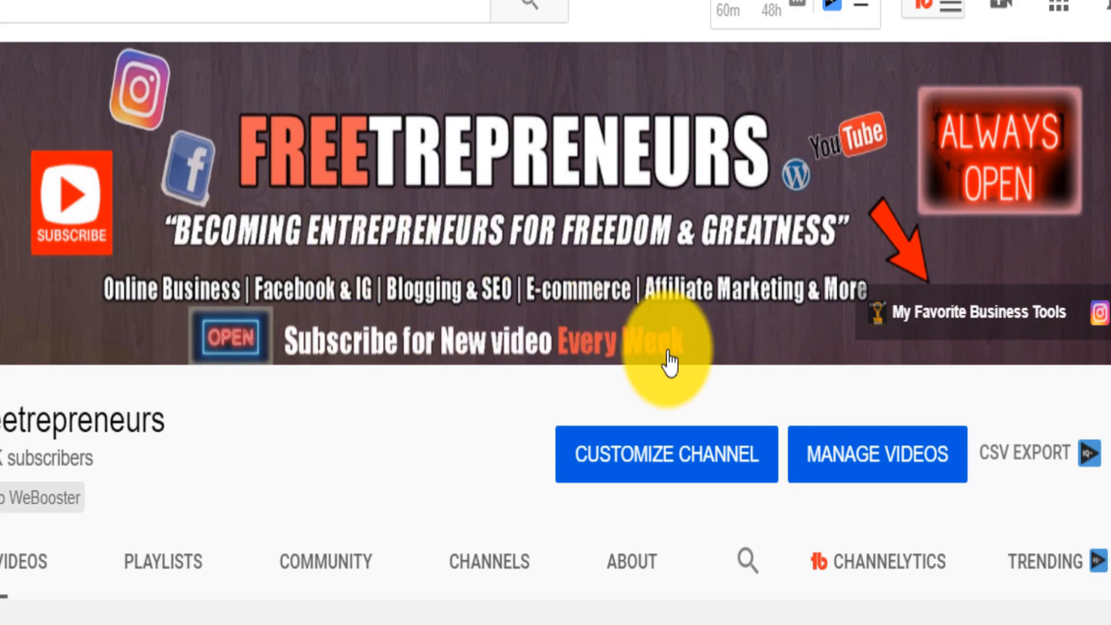
- Look over the Freetrepreneurs channel's home page on YouTube and browse its list of uploaded videos
{"action": "scroll", "coordinate": [555, 347], "scroll_direction": "down", "scroll_amount": 6}
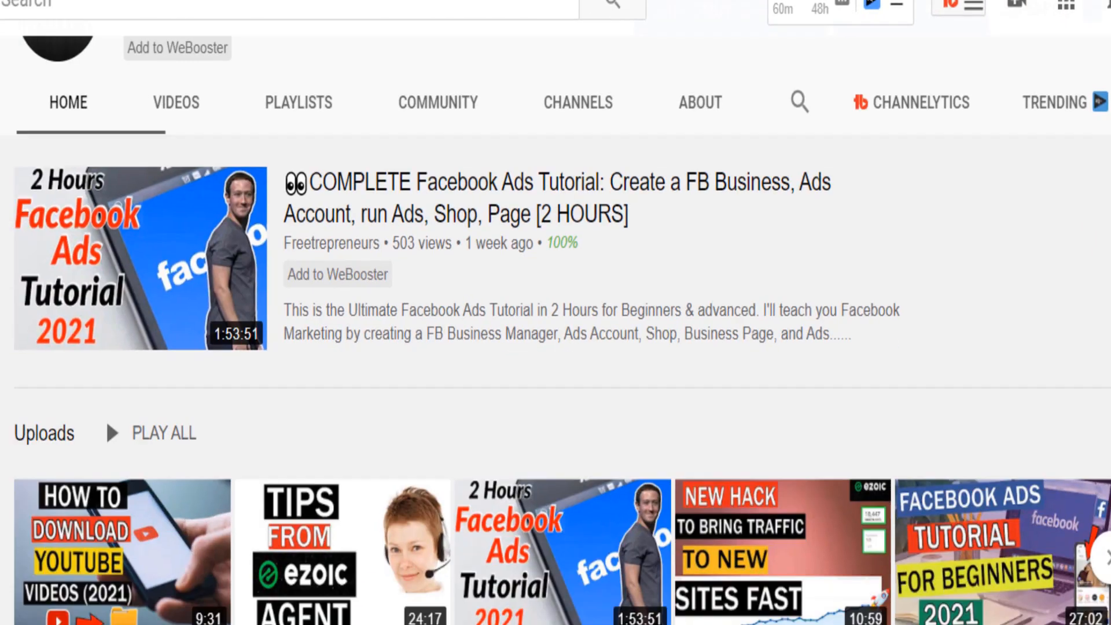
{"action": "scroll", "coordinate": [555, 348], "scroll_direction": "up", "scroll_amount": 4}
{"action": "scroll", "coordinate": [555, 347], "scroll_direction": "up", "scroll_amount": 4}
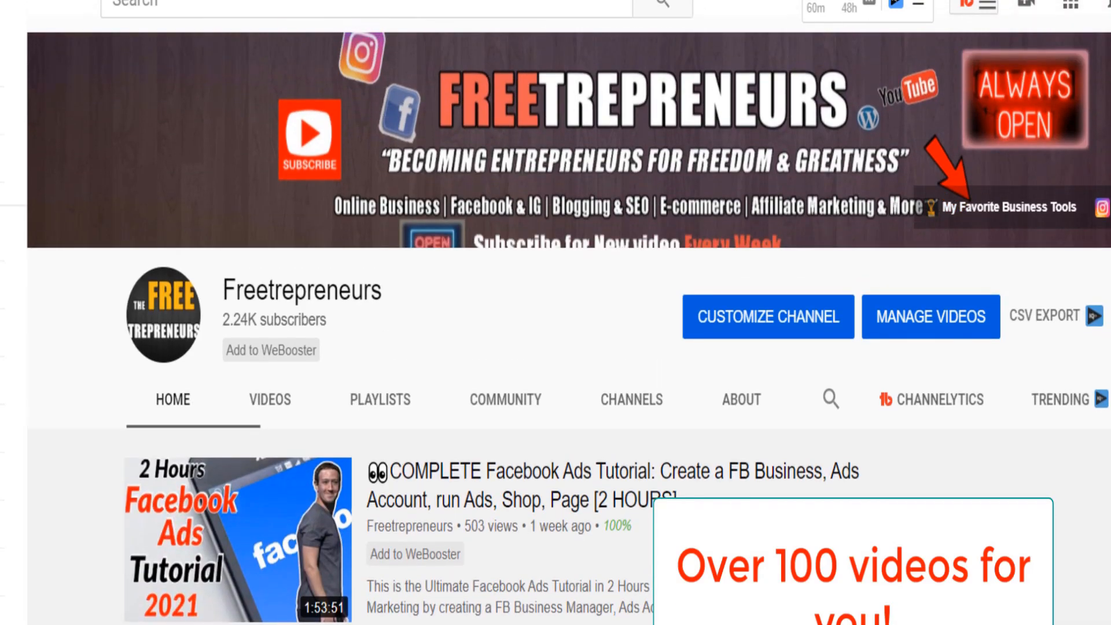
{"action": "left_click", "coordinate": [285, 413]}
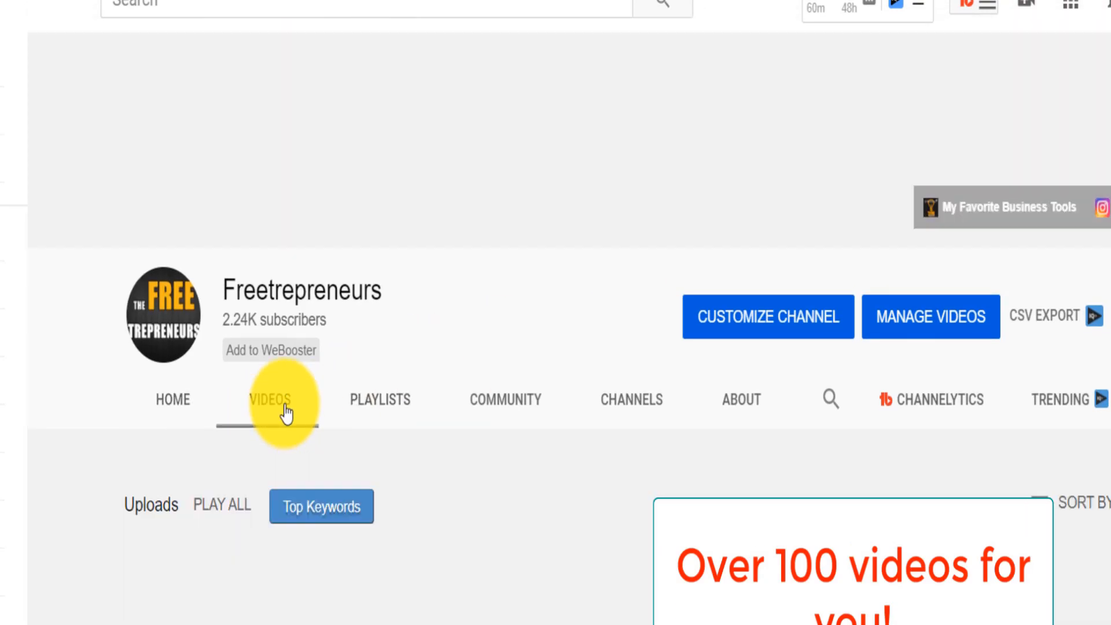
{"action": "scroll", "coordinate": [968, 298], "scroll_direction": "down", "scroll_amount": 4}
{"action": "scroll", "coordinate": [651, 234], "scroll_direction": "down", "scroll_amount": 2}
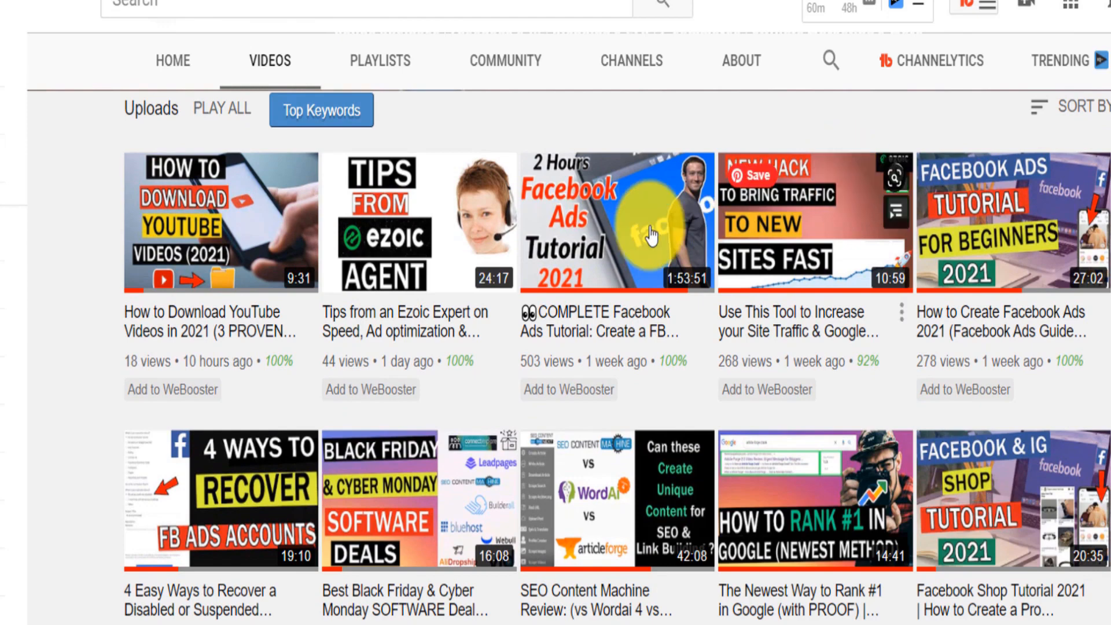
- Browse the Freetrepreneurs channel's created playlists and return to the channel's home page
{"action": "left_click", "coordinate": [398, 76]}
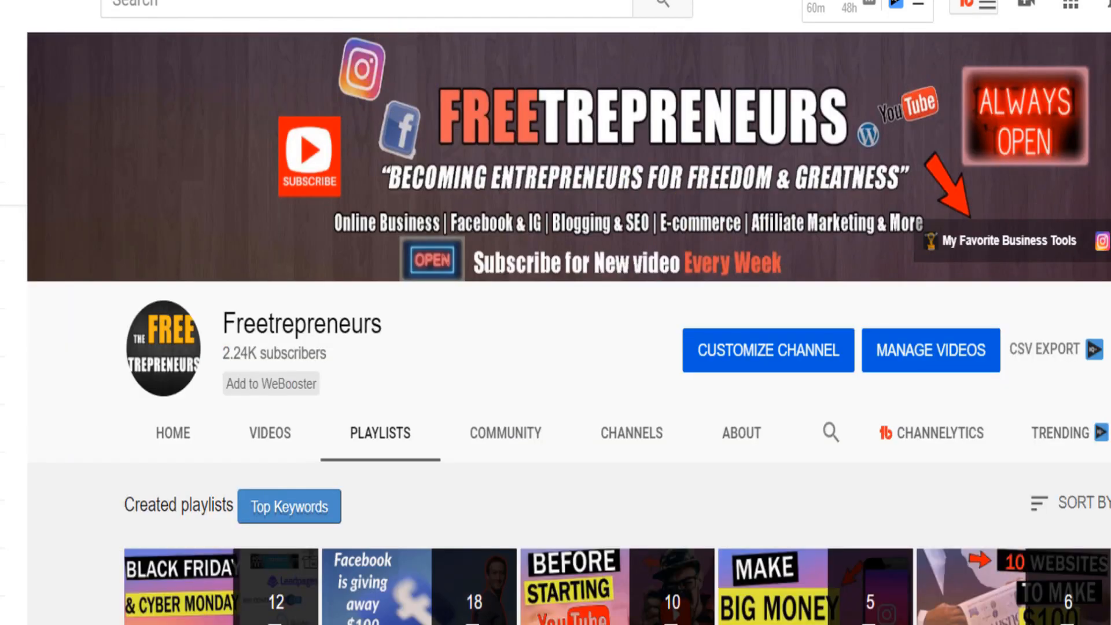
{"action": "scroll", "coordinate": [568, 328], "scroll_direction": "down", "scroll_amount": 3}
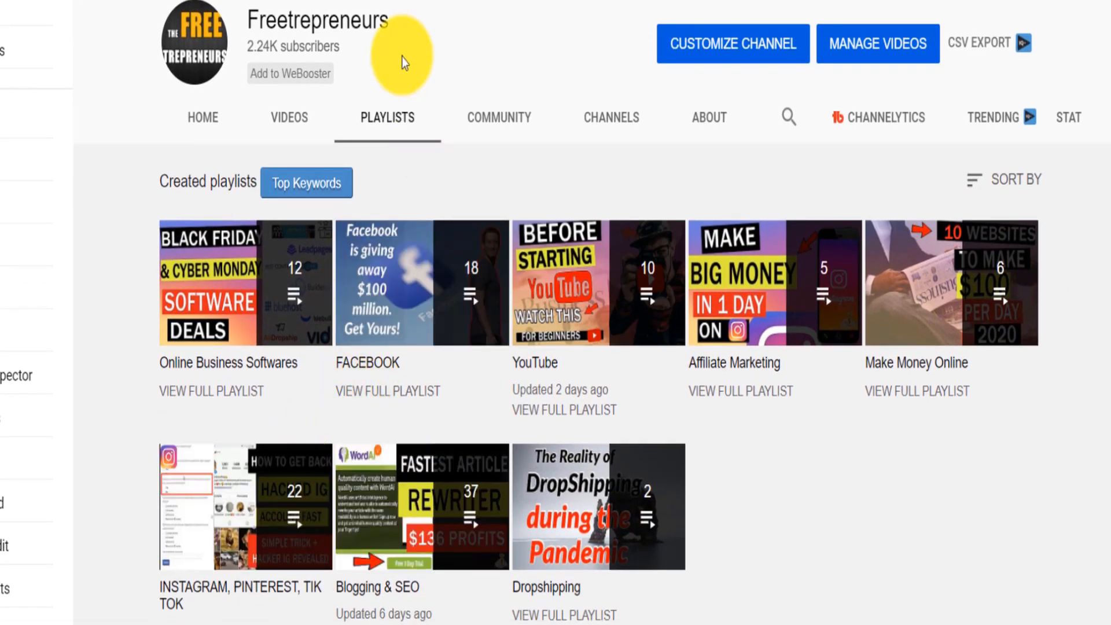
{"action": "left_click", "coordinate": [210, 124]}
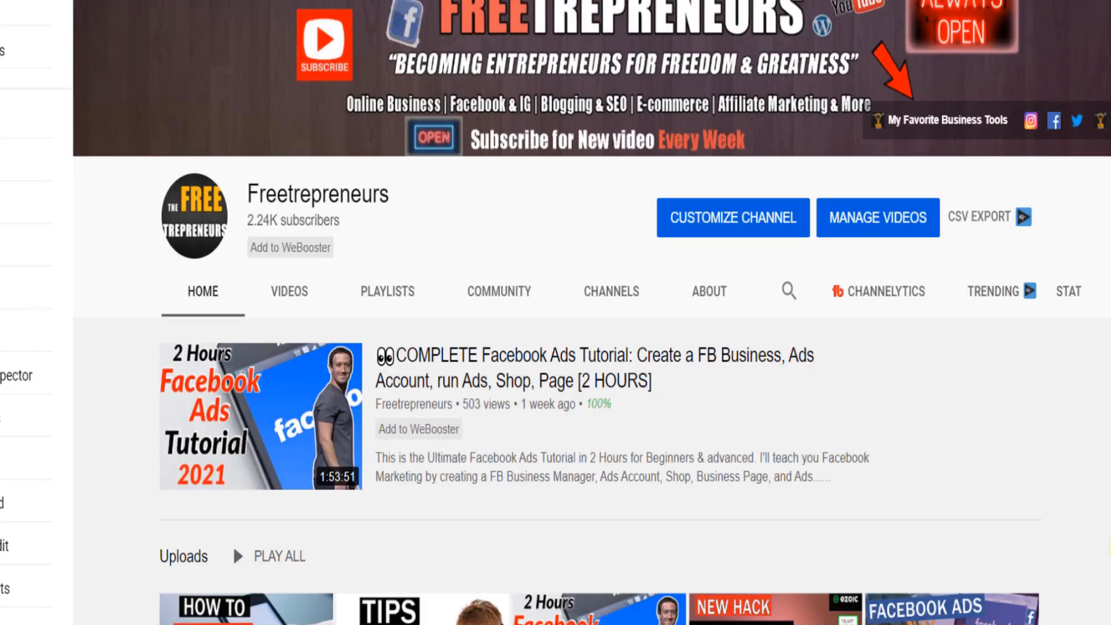